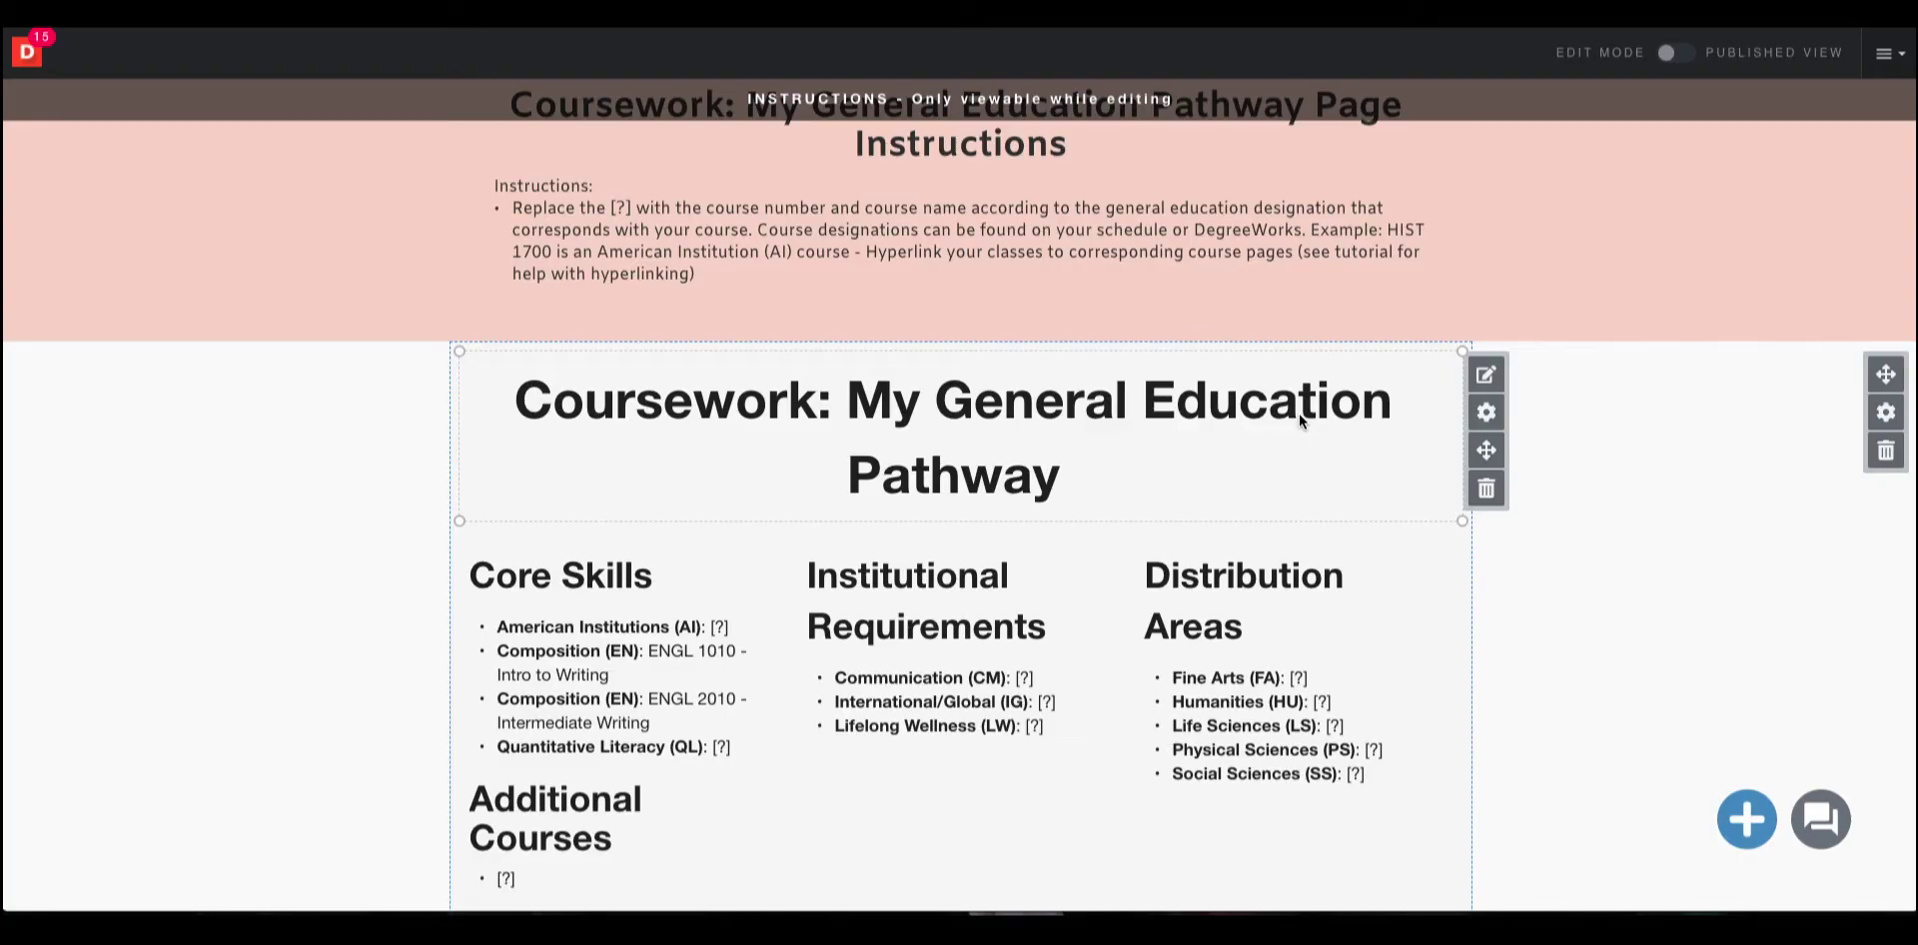
Review the Coursework page's general education list and the Coursework menu's subpages.
{"action": "triple_click", "coordinate": [1039, 736]}
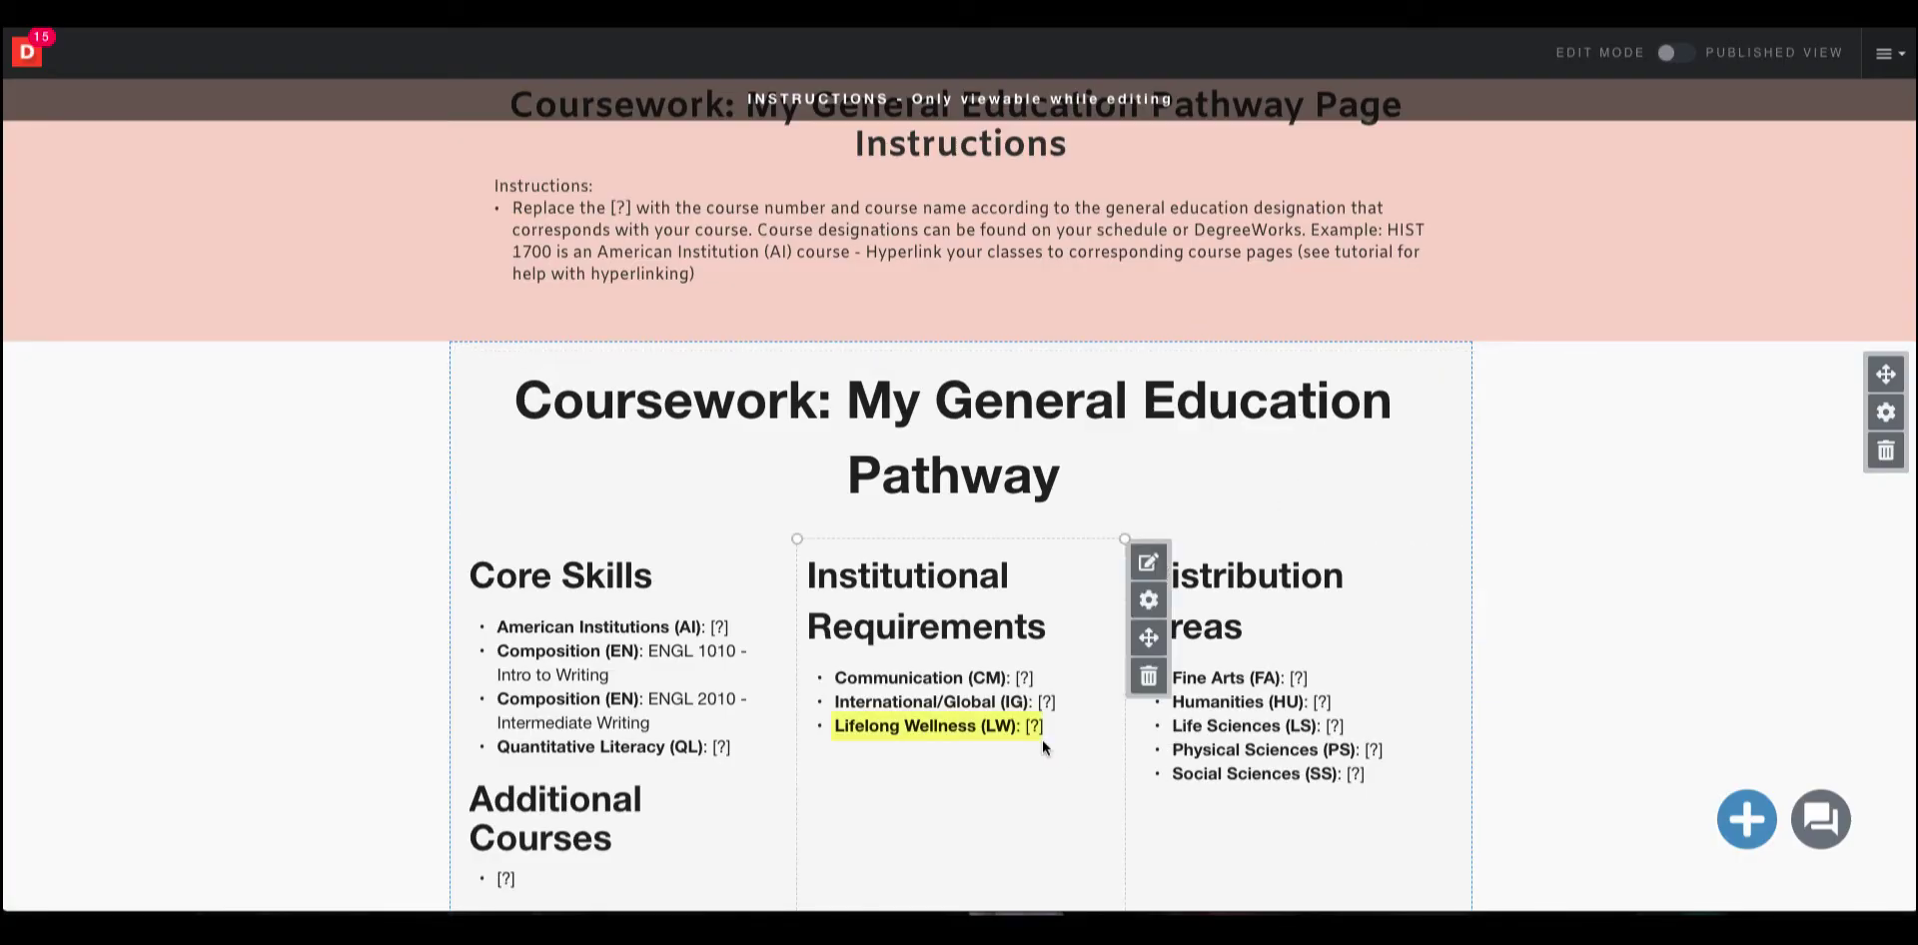
{"action": "scroll", "coordinate": [1089, 671], "scroll_direction": "up", "scroll_amount": 4}
{"action": "mouse_move", "coordinate": [1007, 285]}
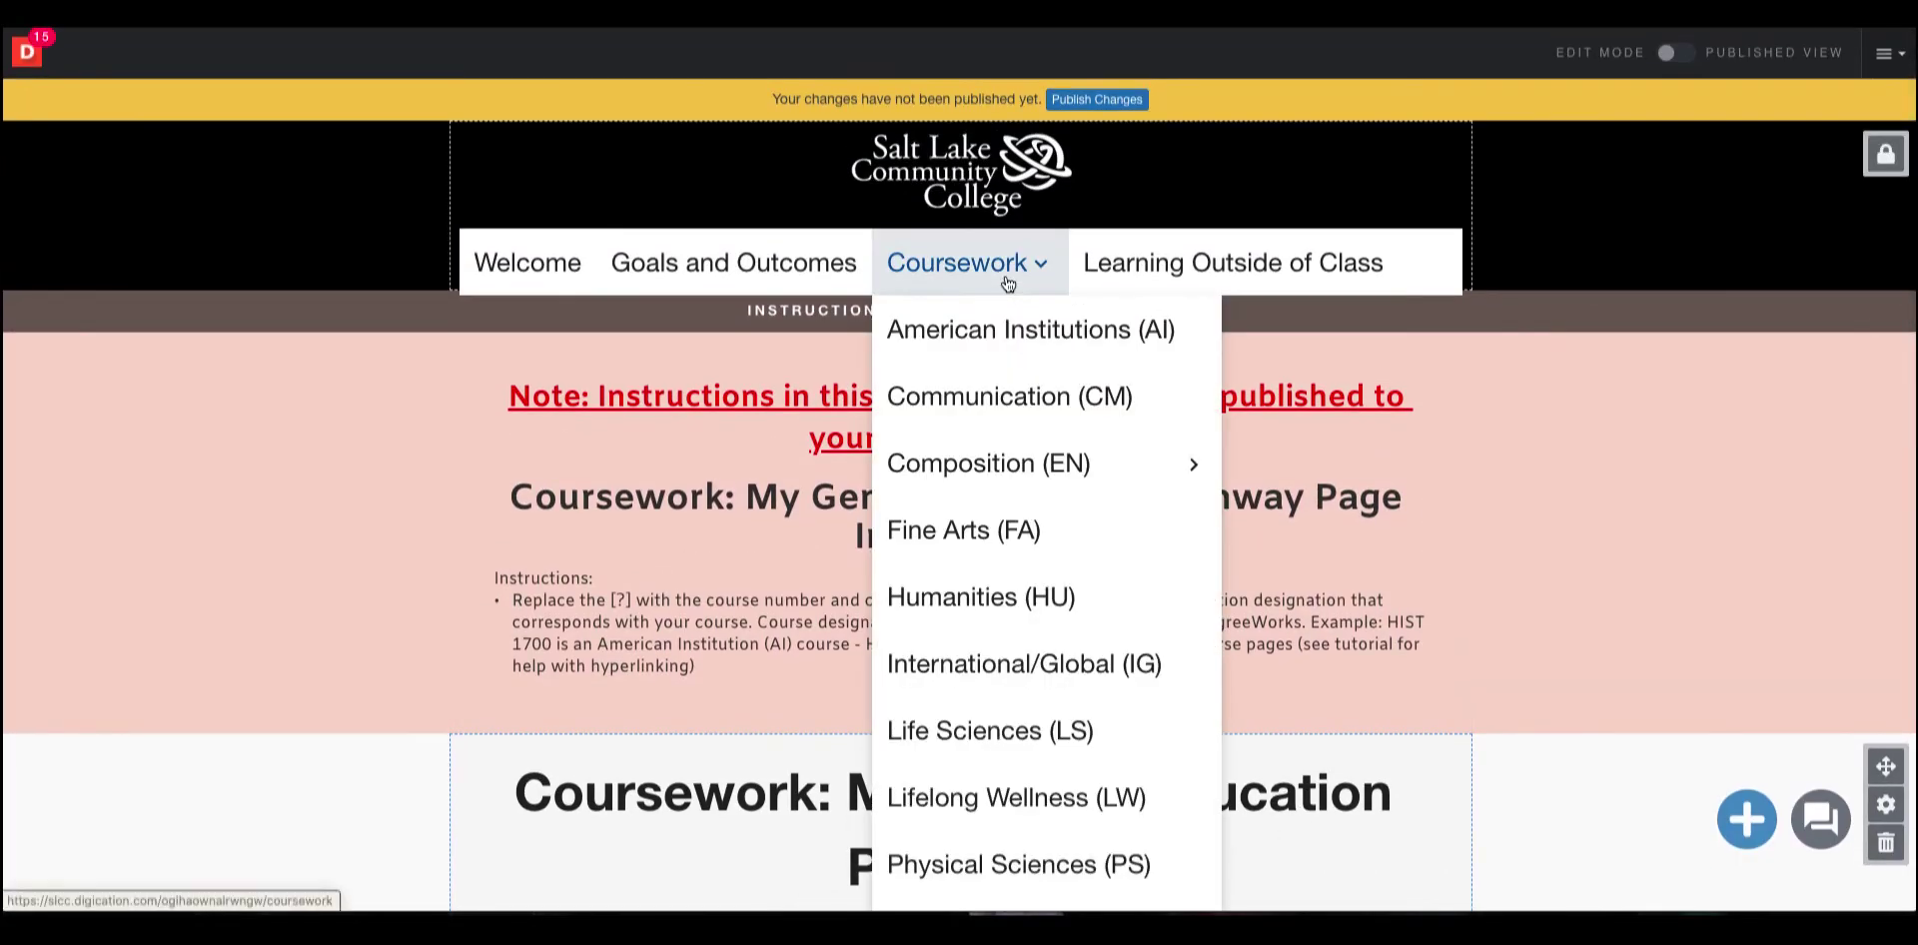
{"action": "scroll", "coordinate": [1070, 521], "scroll_direction": "down", "scroll_amount": 2}
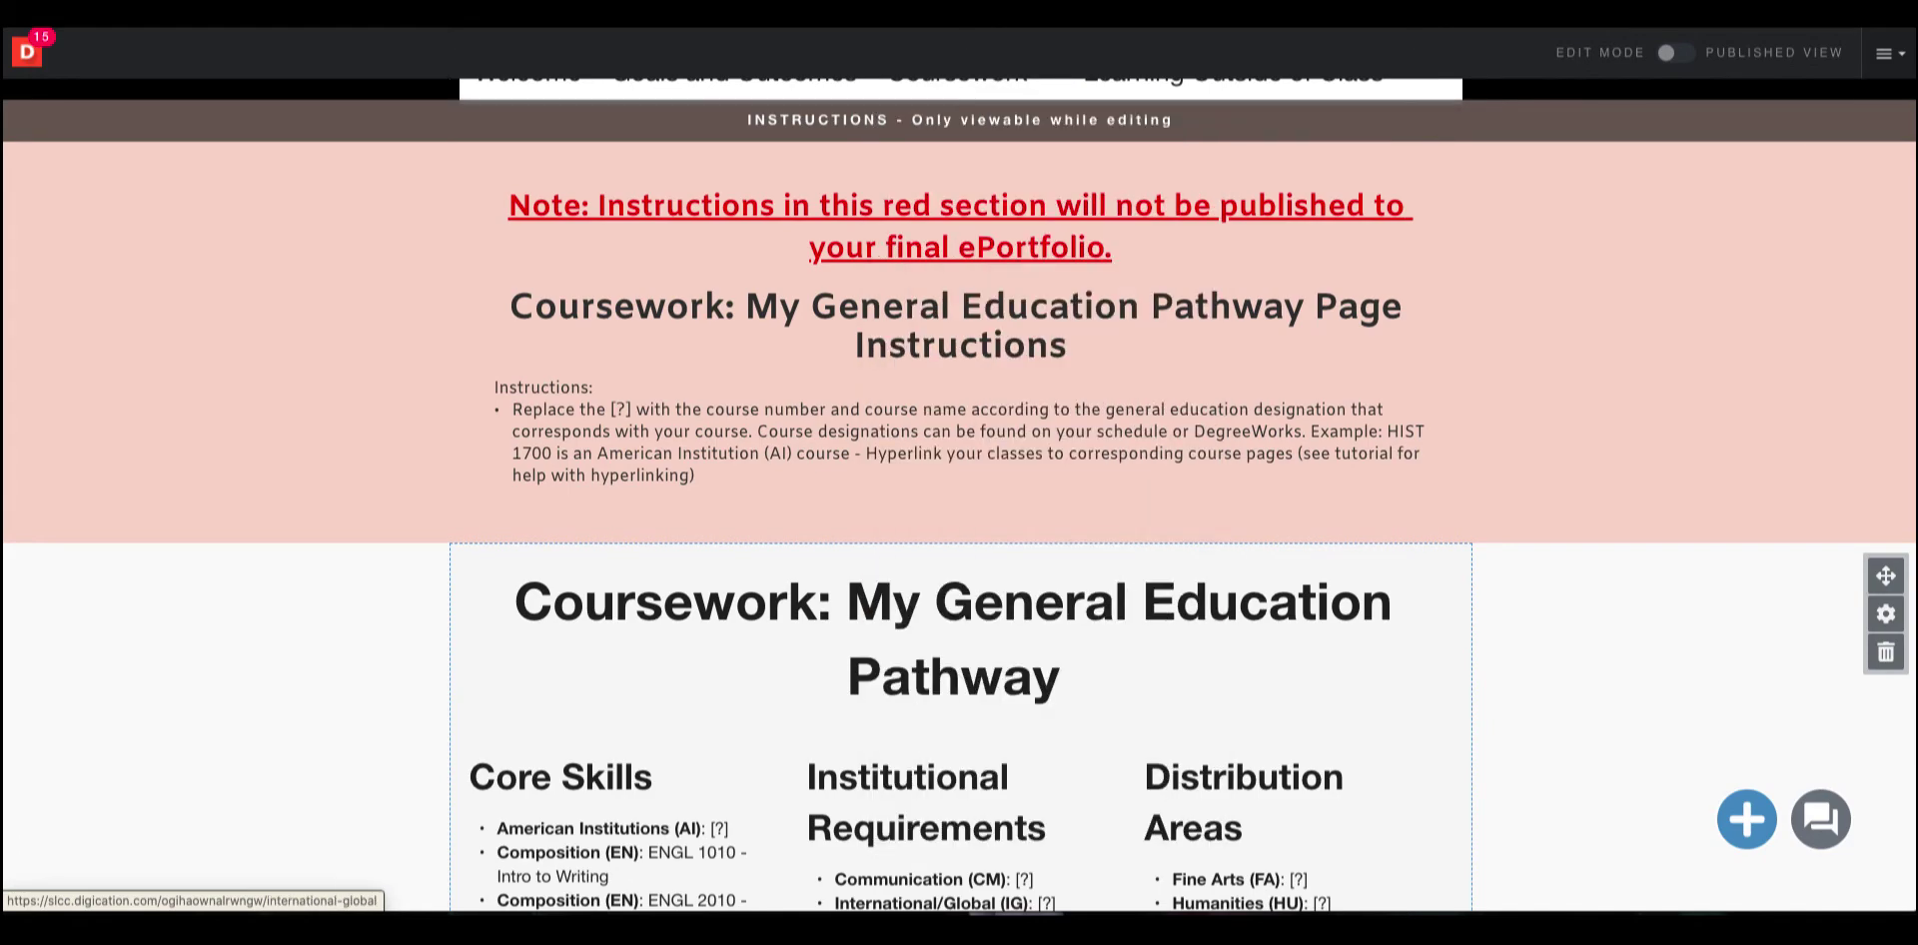
{"action": "scroll", "coordinate": [1409, 215], "scroll_direction": "down", "scroll_amount": 3}
{"action": "scroll", "coordinate": [1408, 214], "scroll_direction": "down", "scroll_amount": 2}
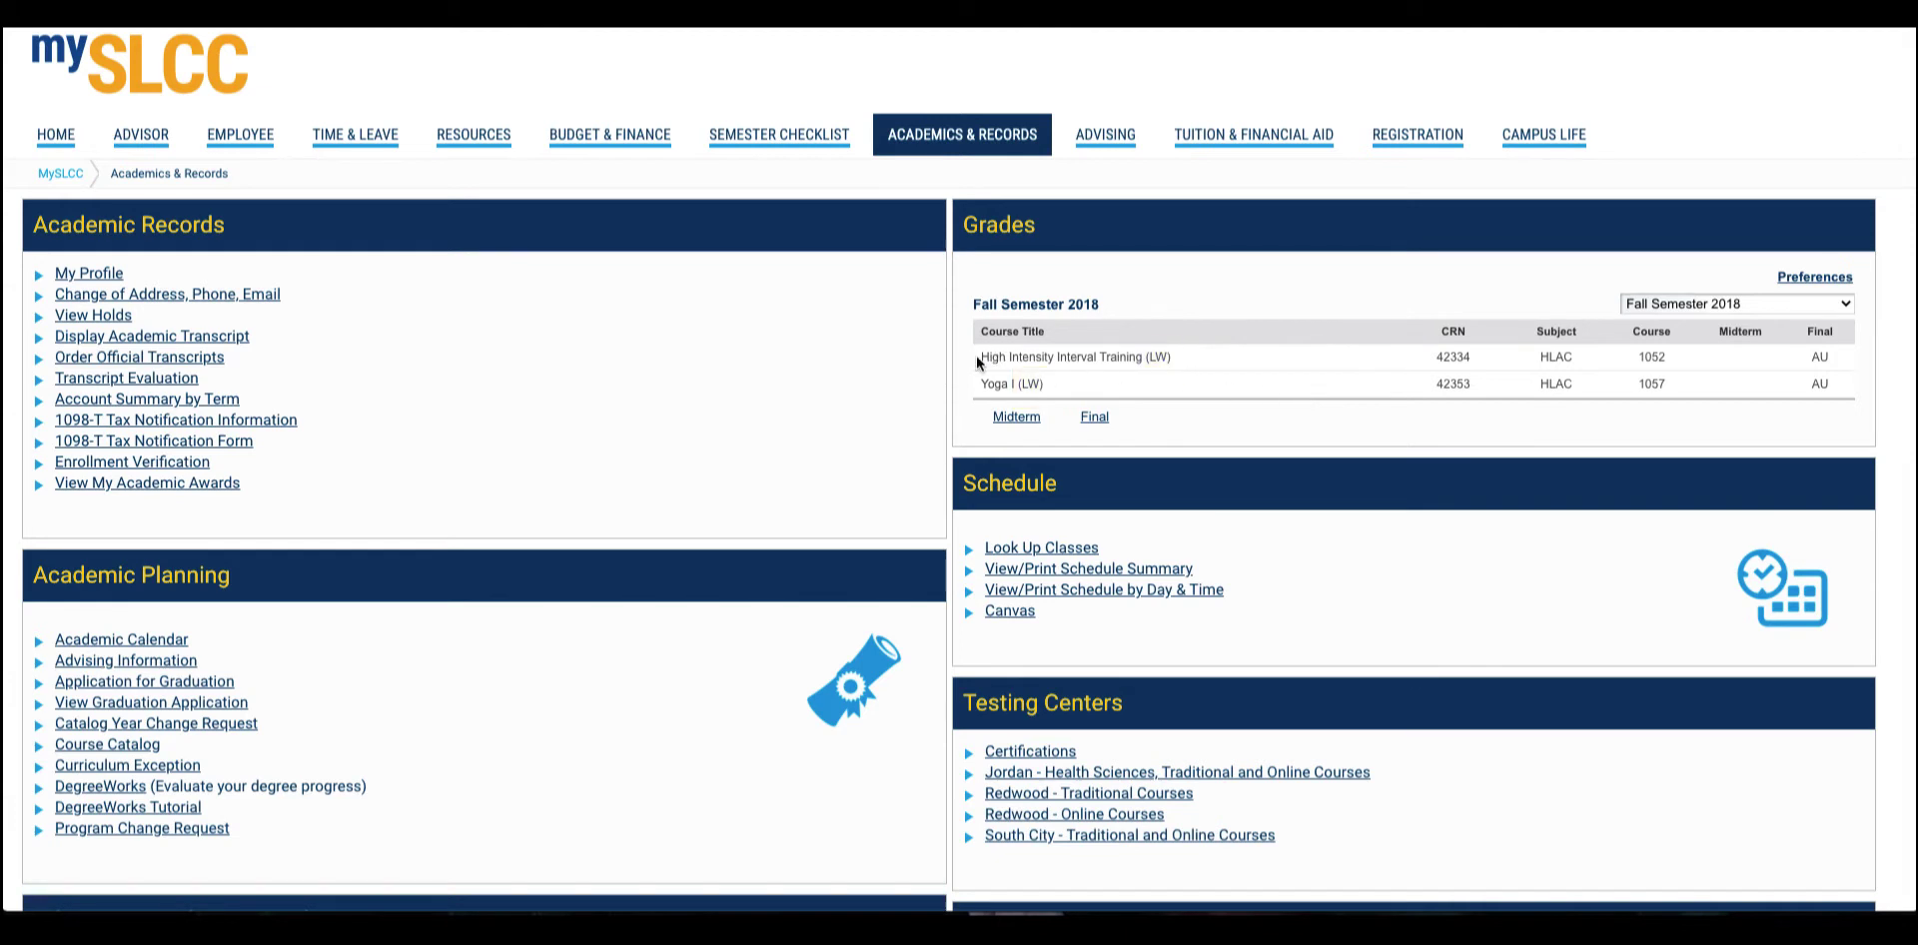
Switch to mySLCC and copy the course title High Intensity Interval Training from the Fall Semester 2018 grades.
{"action": "left_click_drag", "start_coordinate": [978, 357], "coordinate": [1149, 359]}
{"action": "right_click", "coordinate": [1099, 356]}
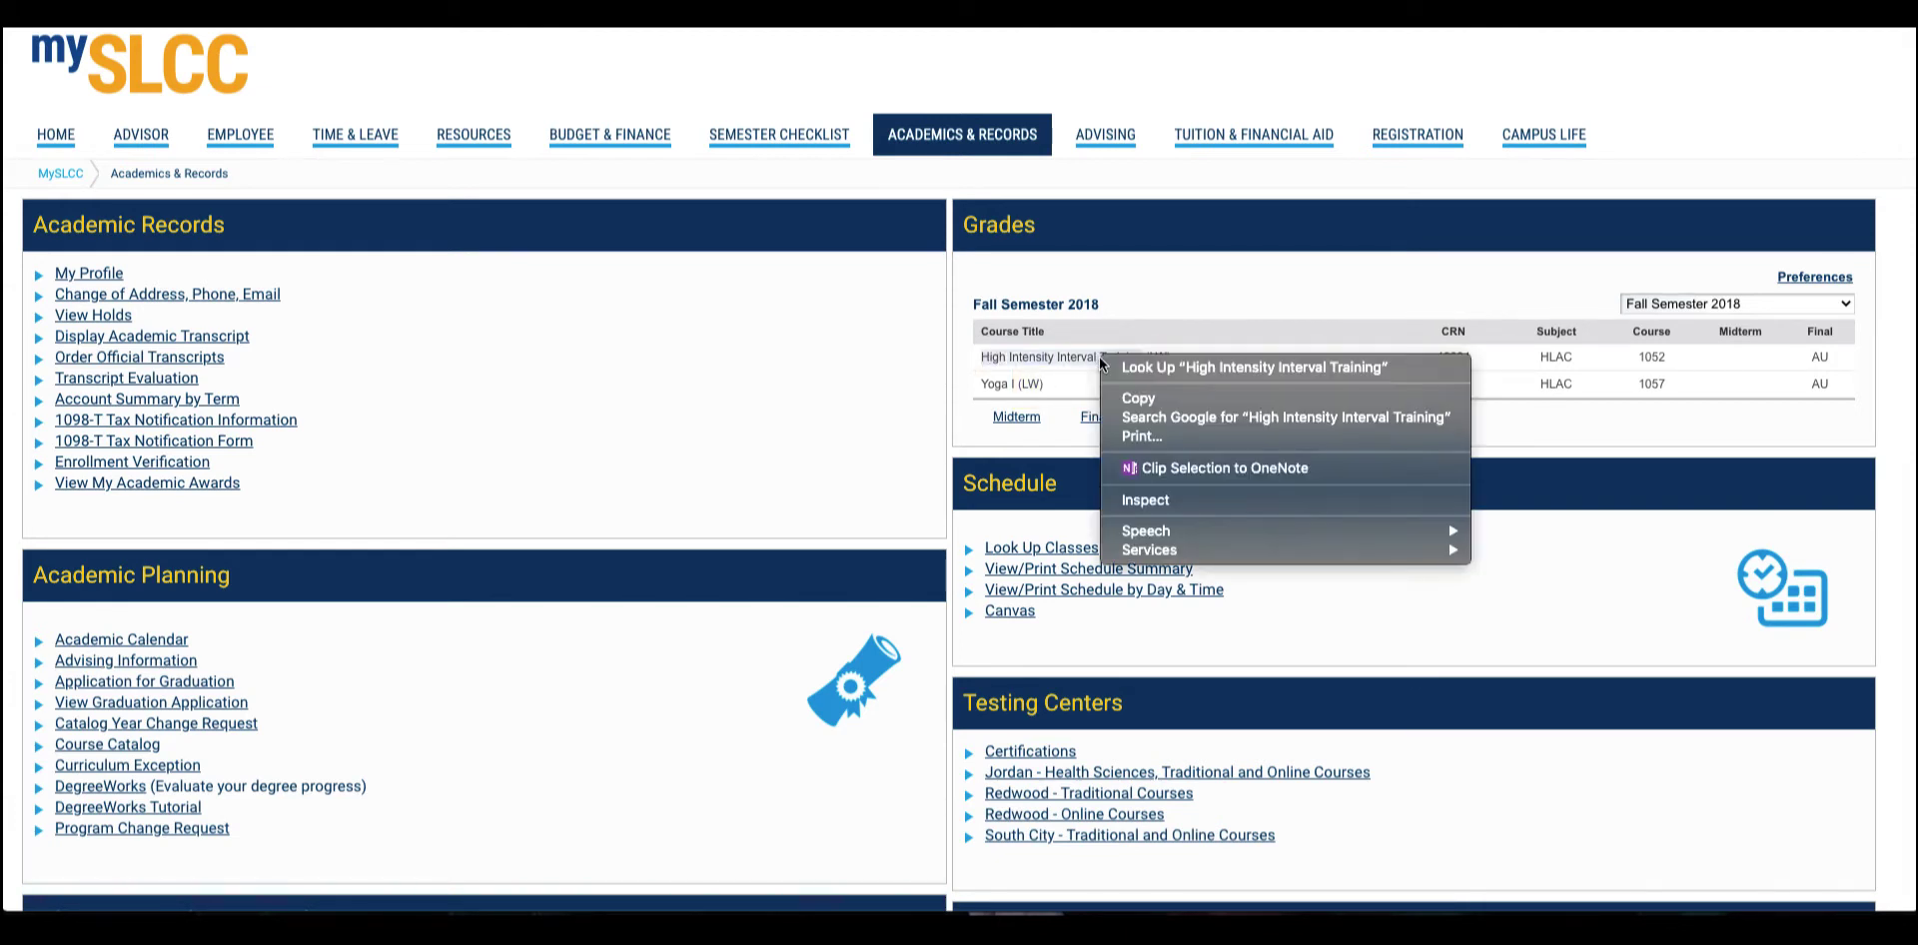
{"action": "left_click", "coordinate": [1180, 400]}
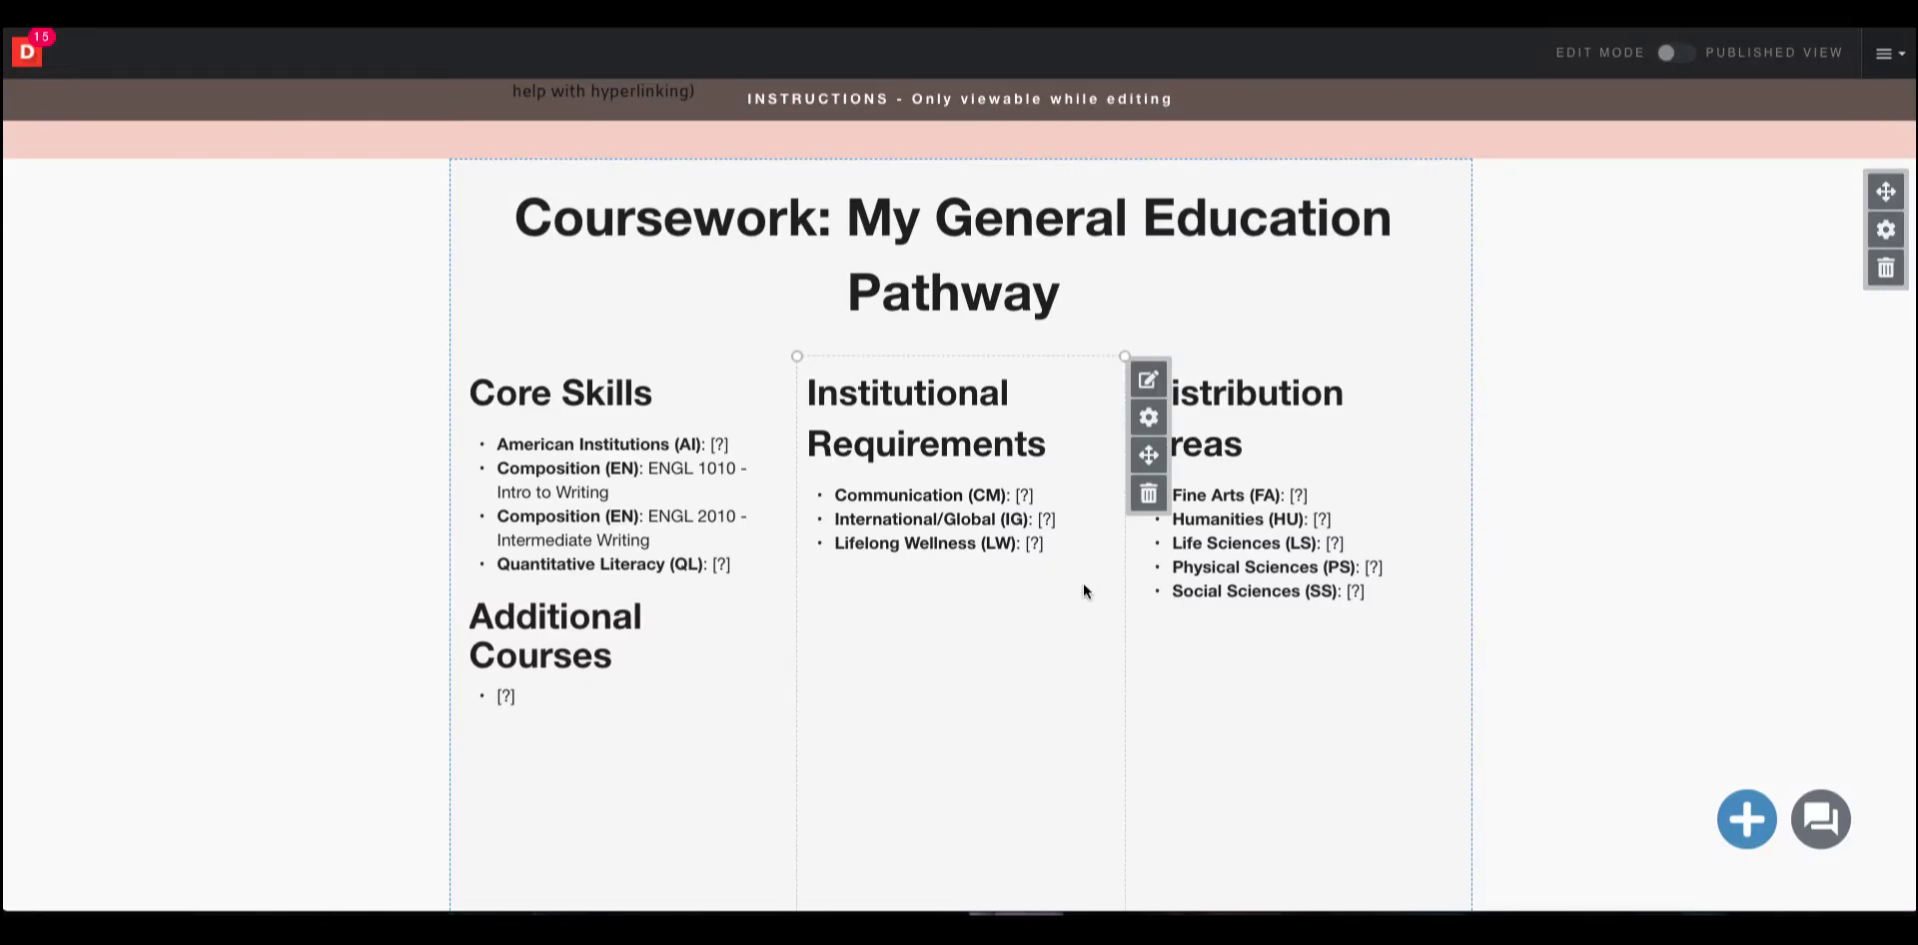
Replace the Lifelong Wellness (LW) placeholder with "HLAC 1052 - " followed by the pasted course title.
{"action": "left_click", "coordinate": [1051, 541]}
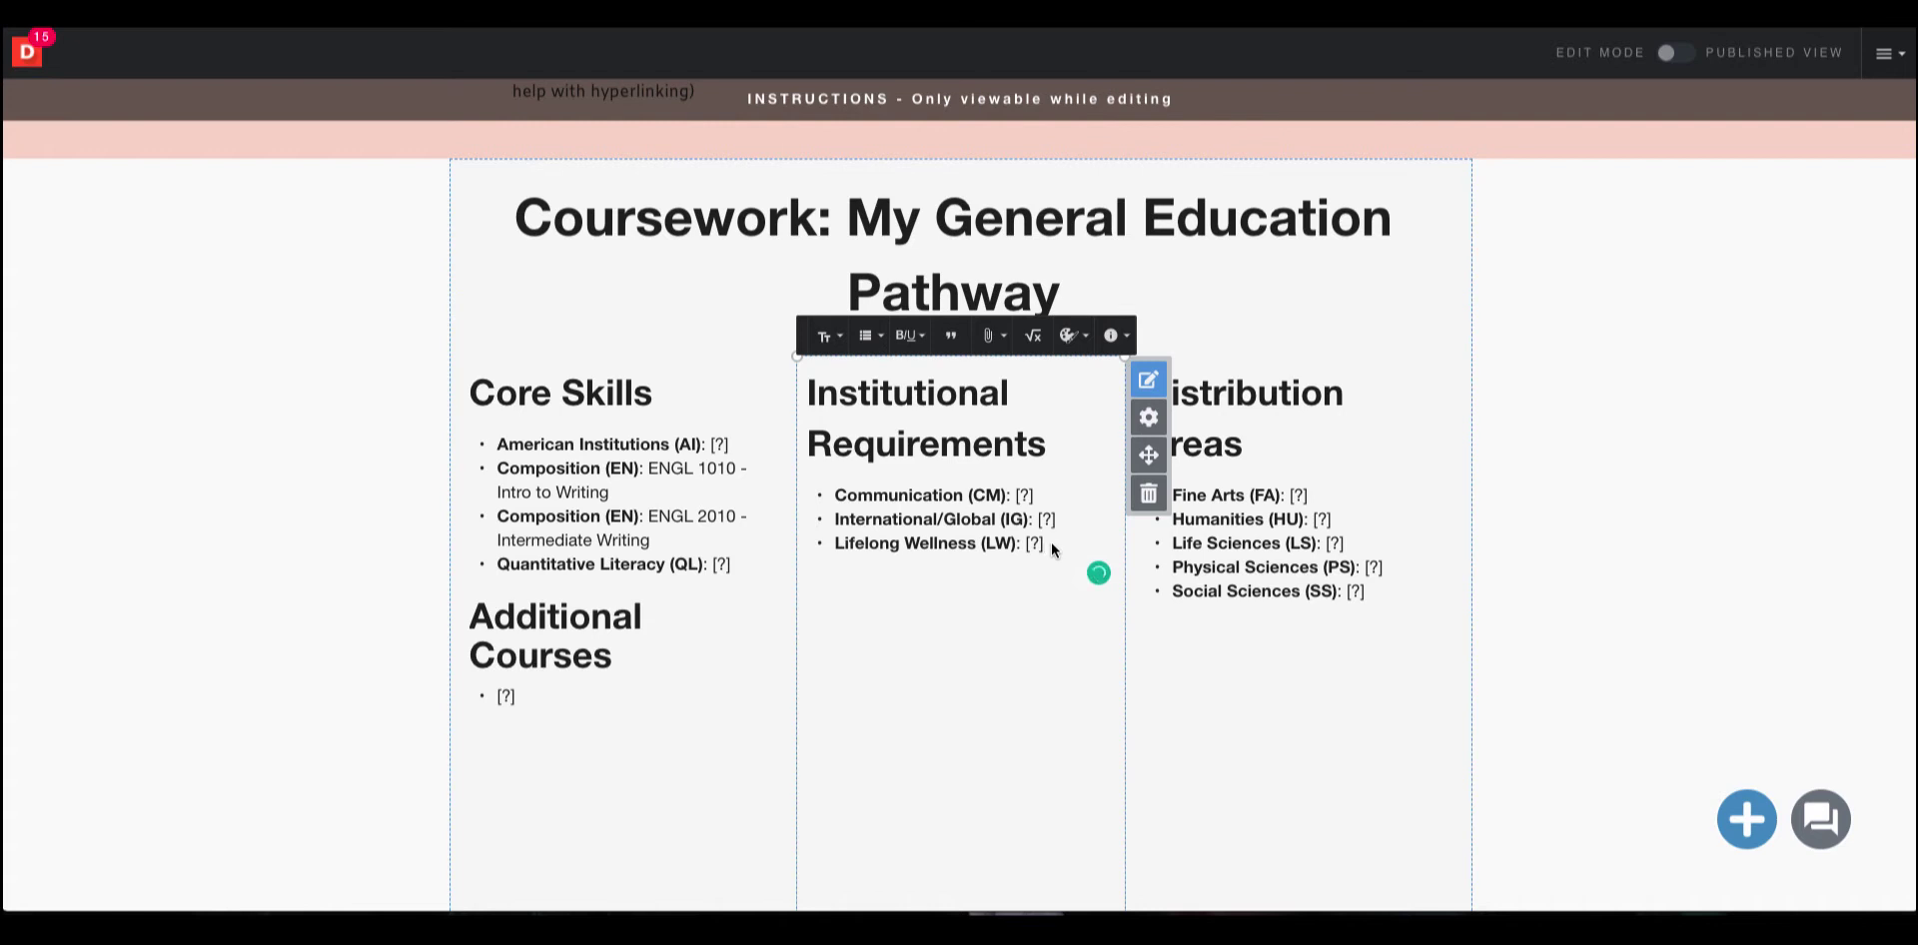
{"action": "key", "text": "BackSpace"}
{"action": "key", "text": "BackSpace"}
{"action": "key", "text": "BackSpace"}
{"action": "type", "text": "H"}
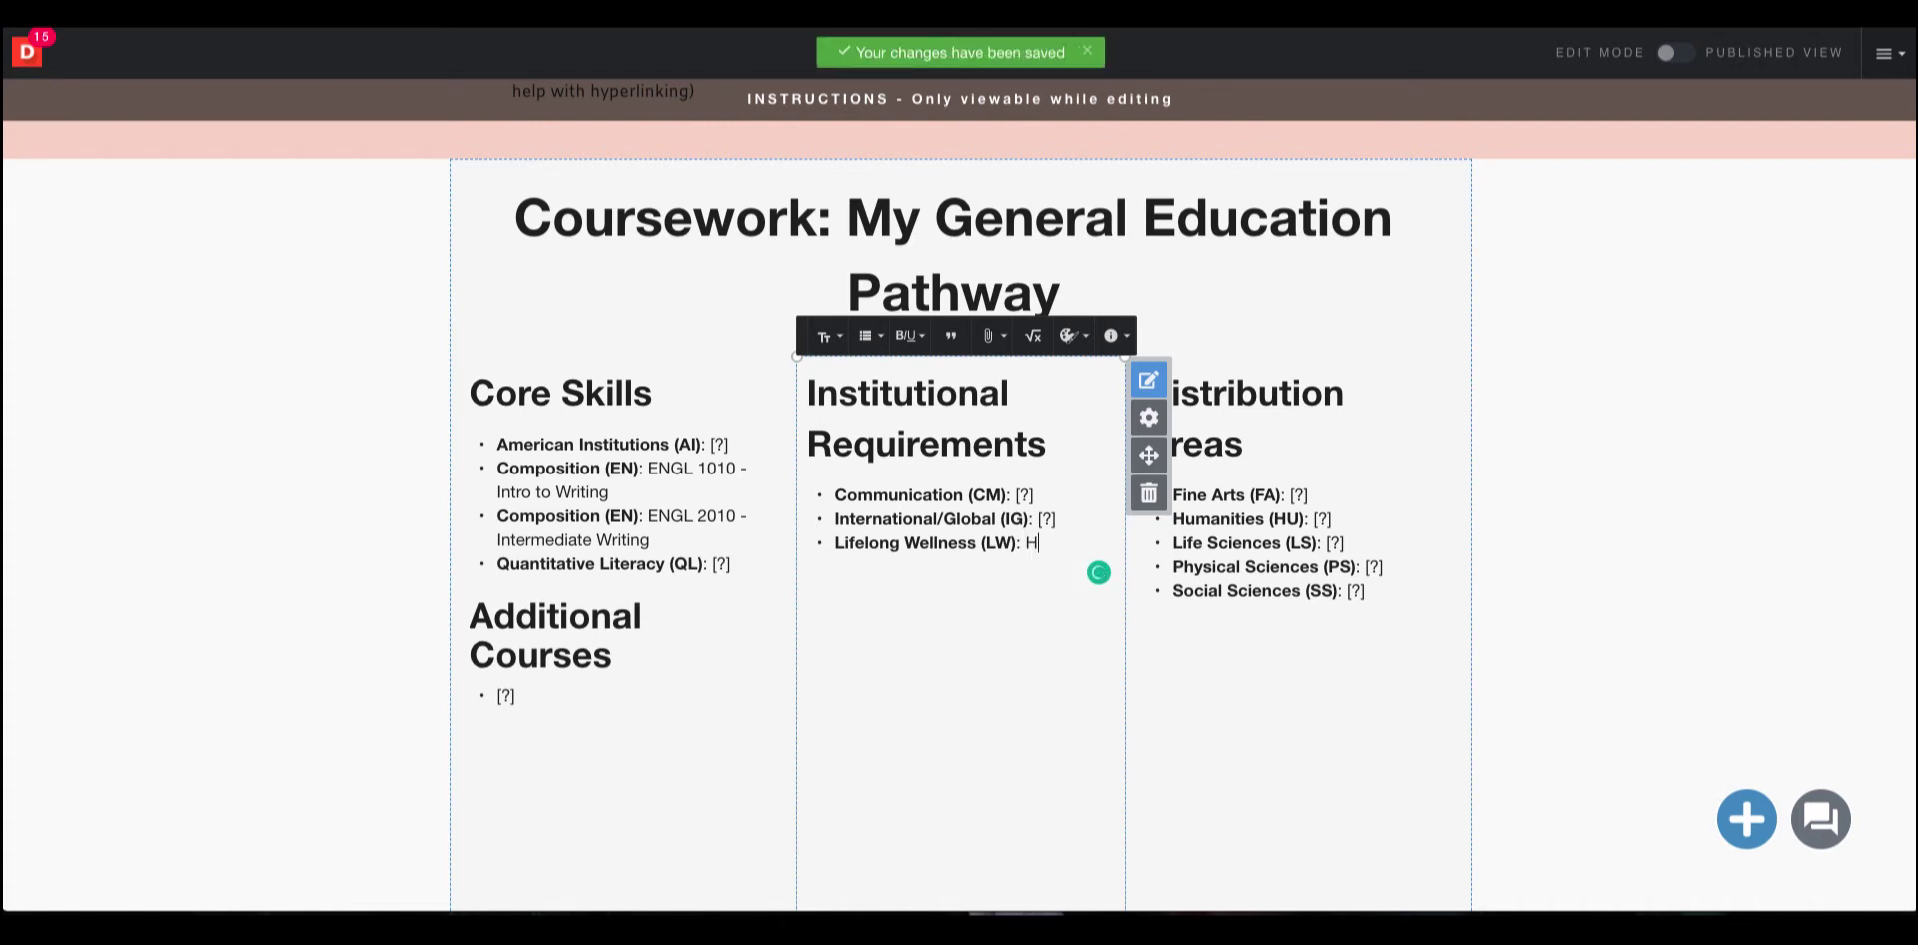
{"action": "type", "text": "LAC 1052"}
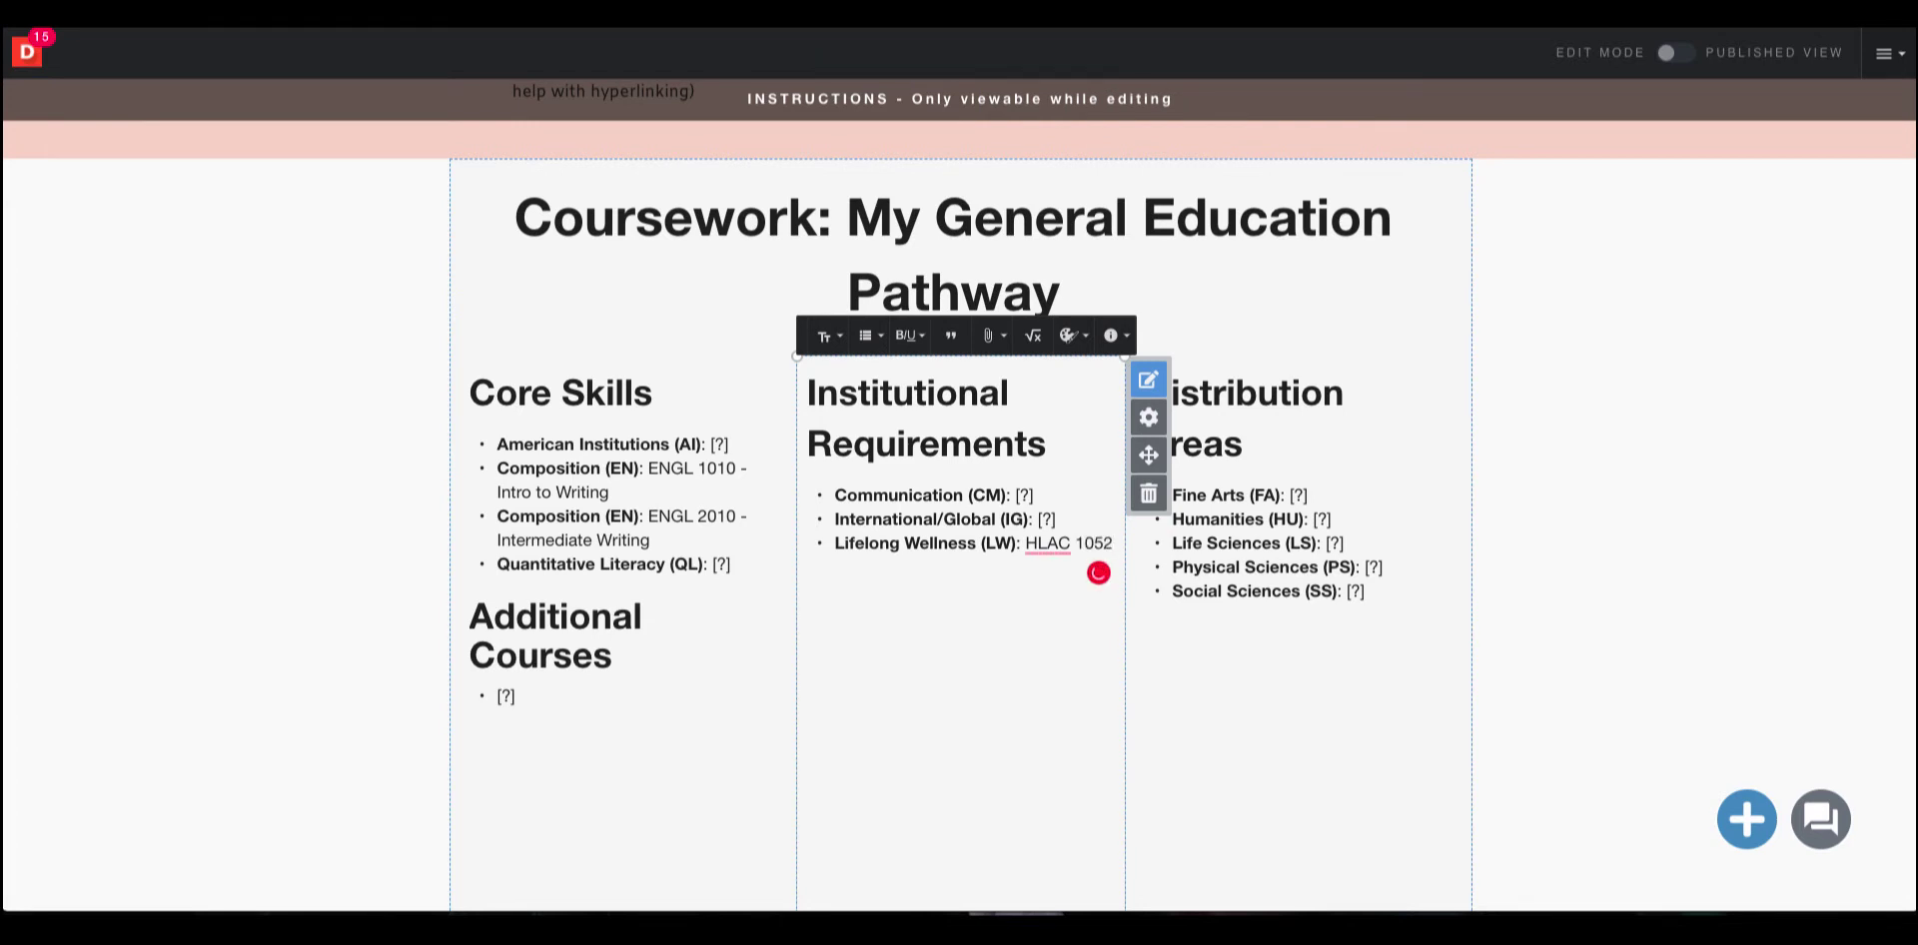
{"action": "type", "text": " -"}
{"action": "right_click", "coordinate": [952, 566]}
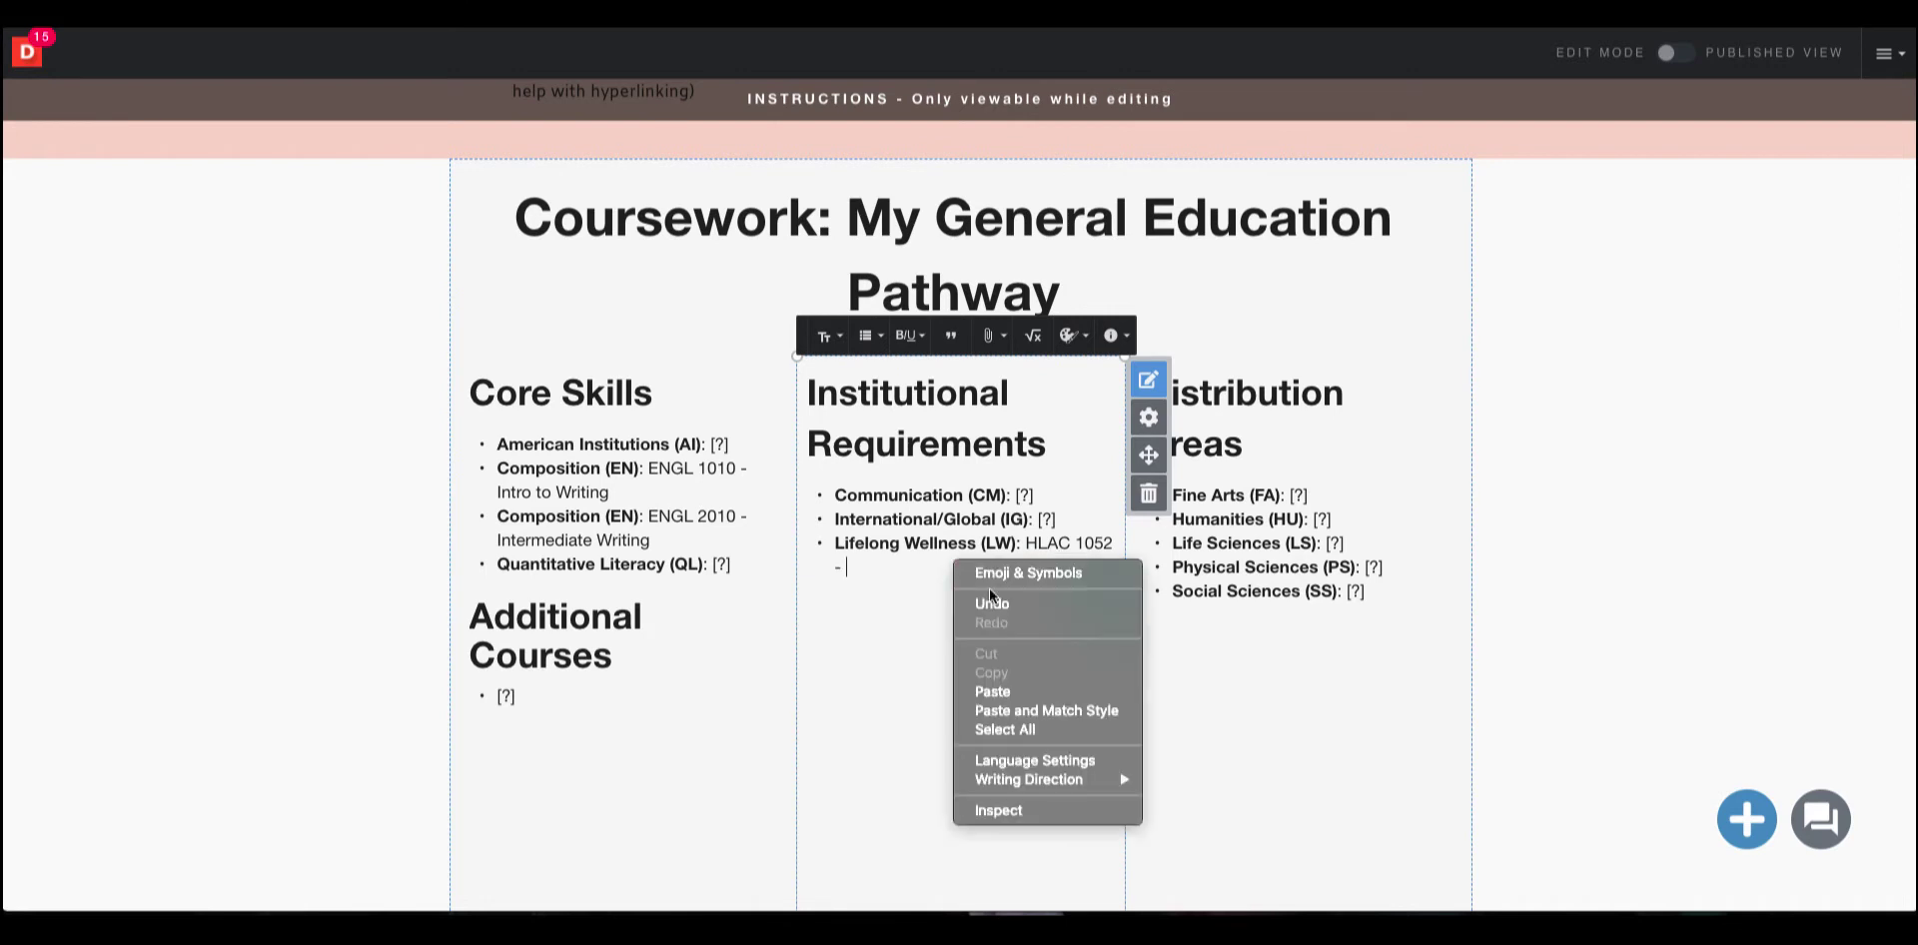
{"action": "left_click", "coordinate": [1045, 691]}
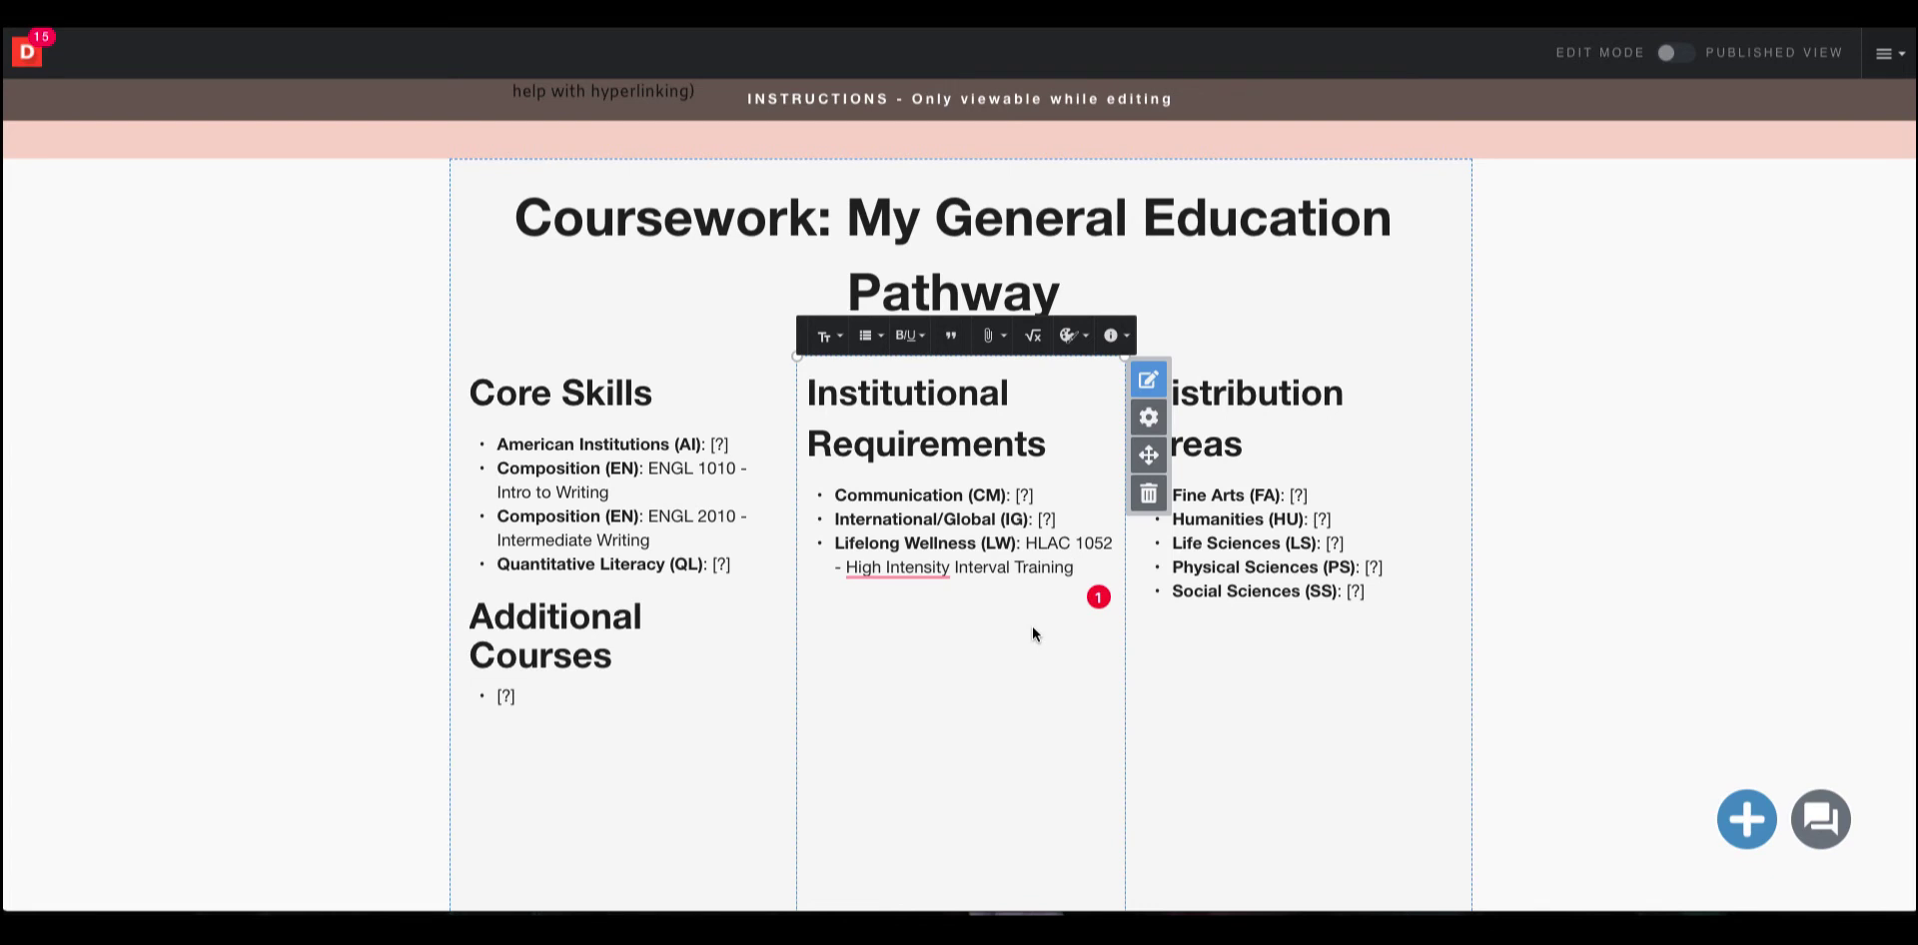
Unlock the header section and open the navigation's page settings.
{"action": "scroll", "coordinate": [1033, 626], "scroll_direction": "up", "scroll_amount": 5}
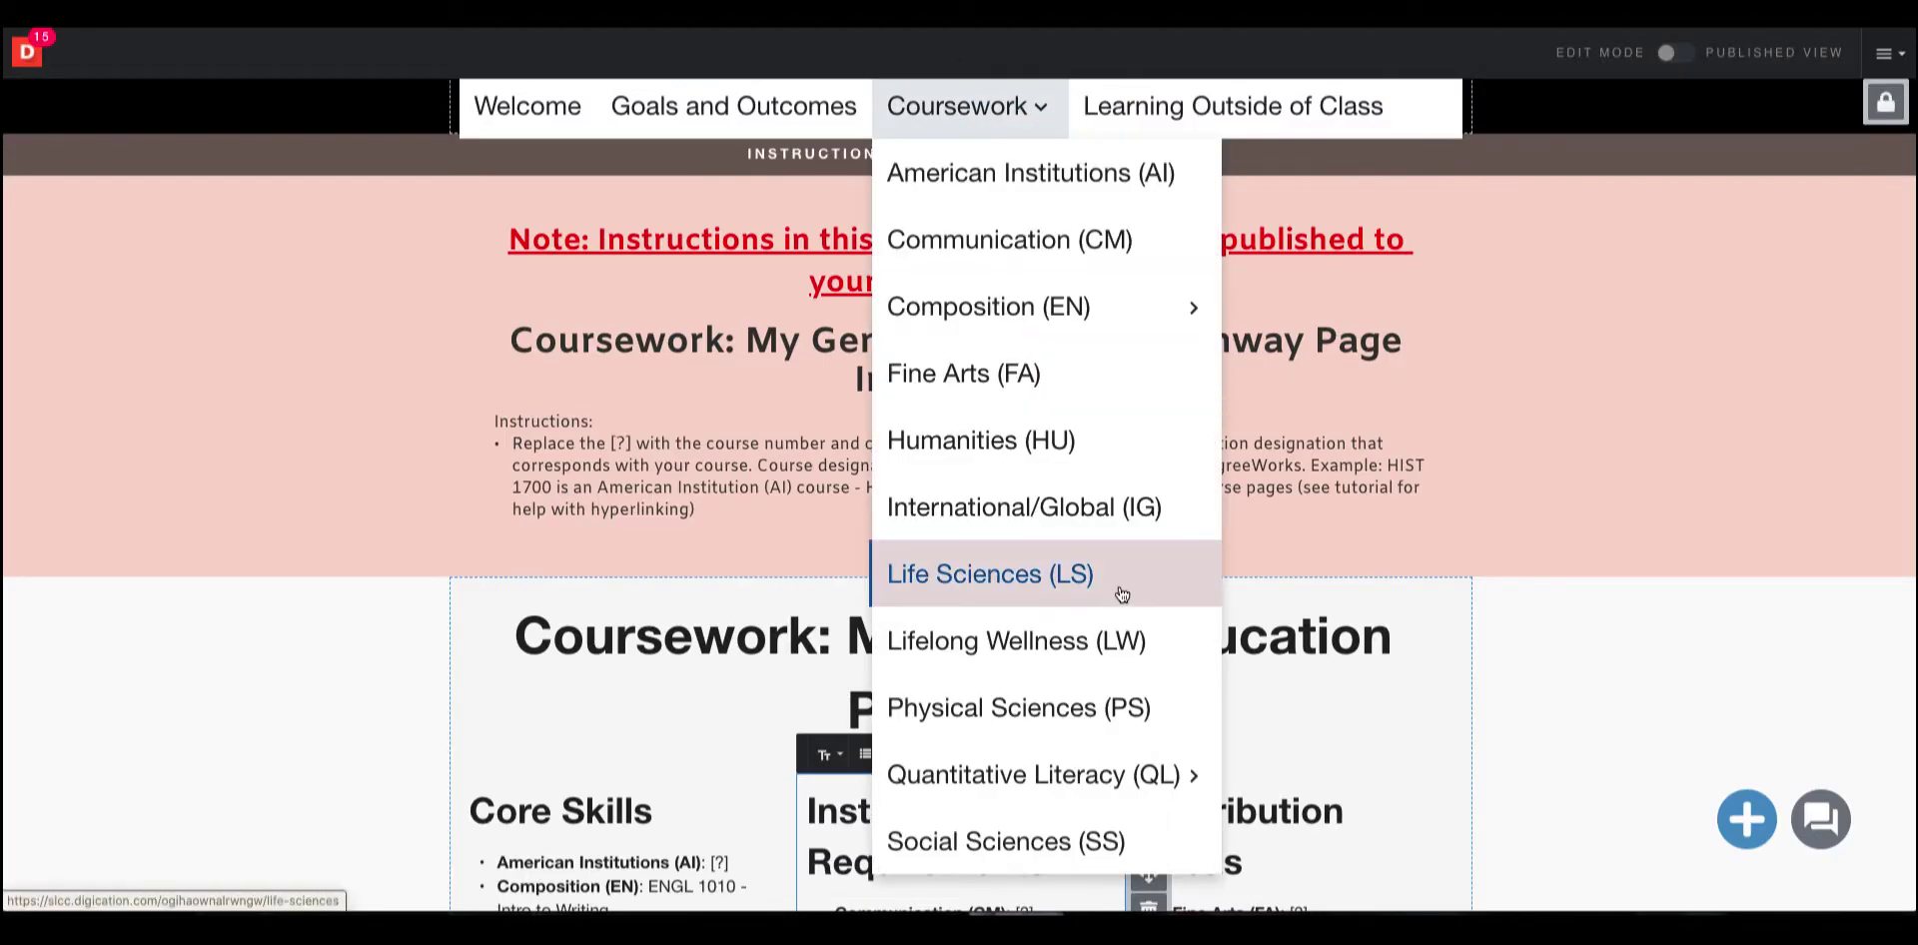
{"action": "scroll", "coordinate": [1143, 642], "scroll_direction": "down", "scroll_amount": 3}
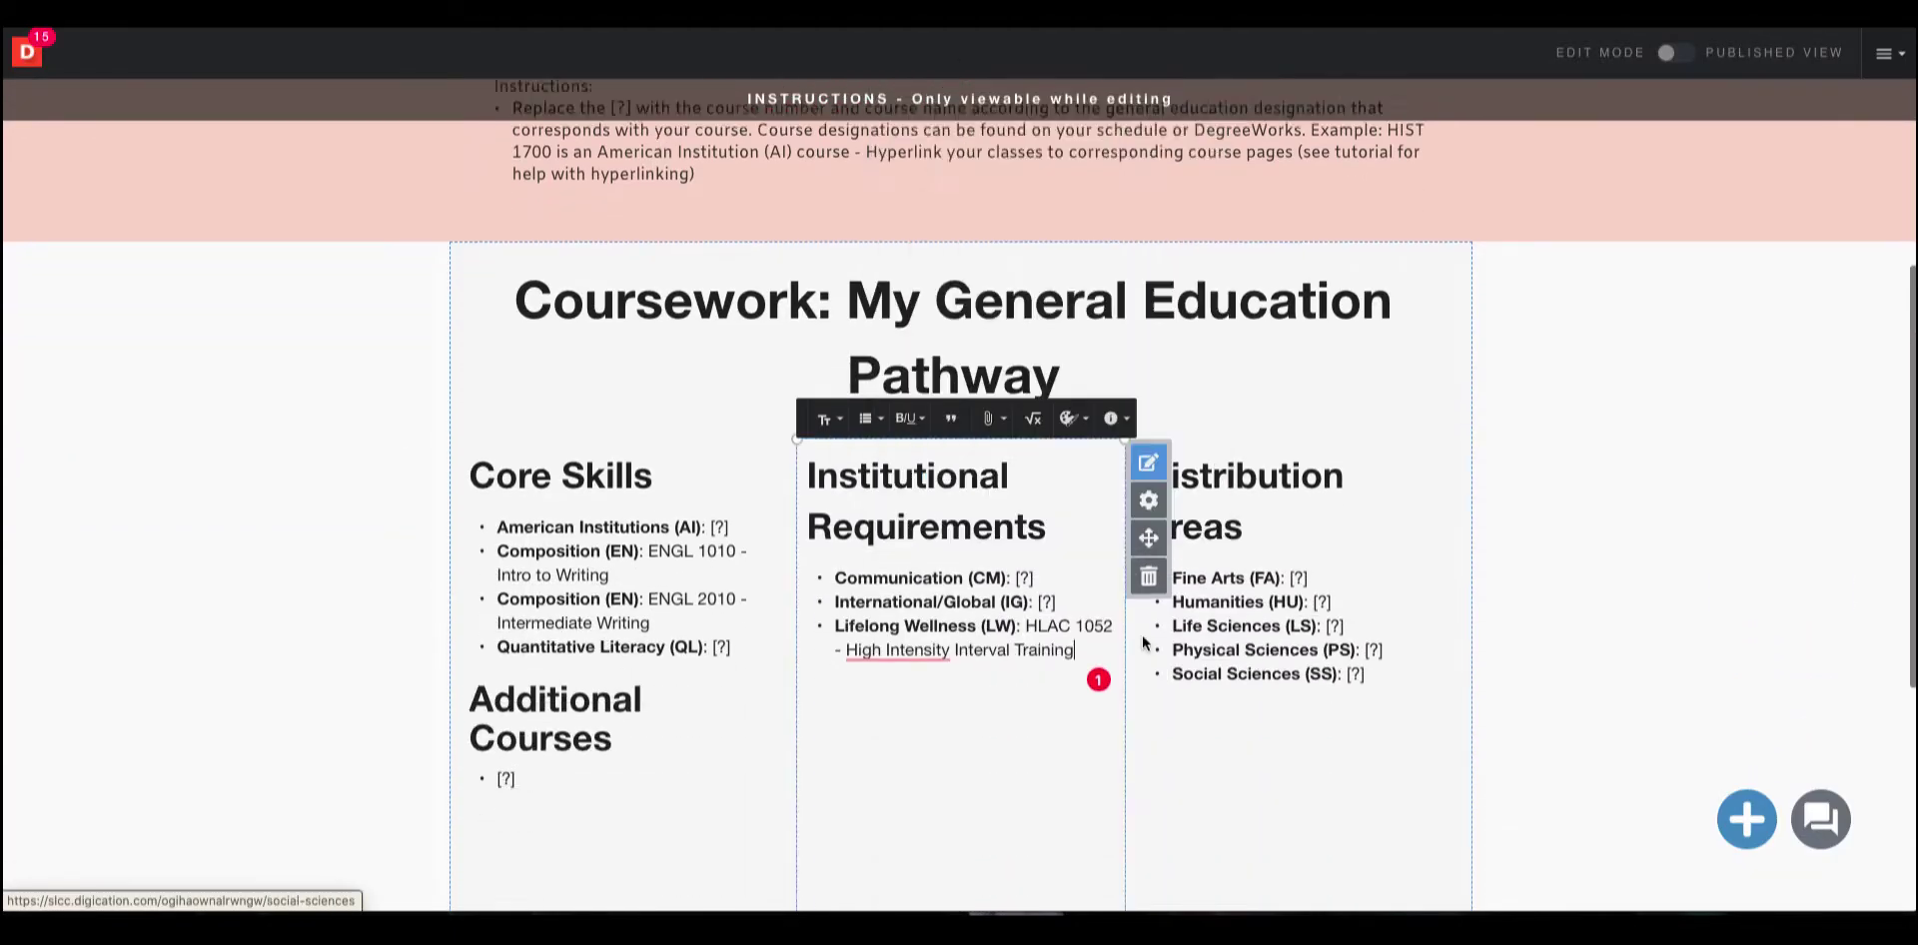
{"action": "scroll", "coordinate": [997, 490], "scroll_direction": "up", "scroll_amount": 4}
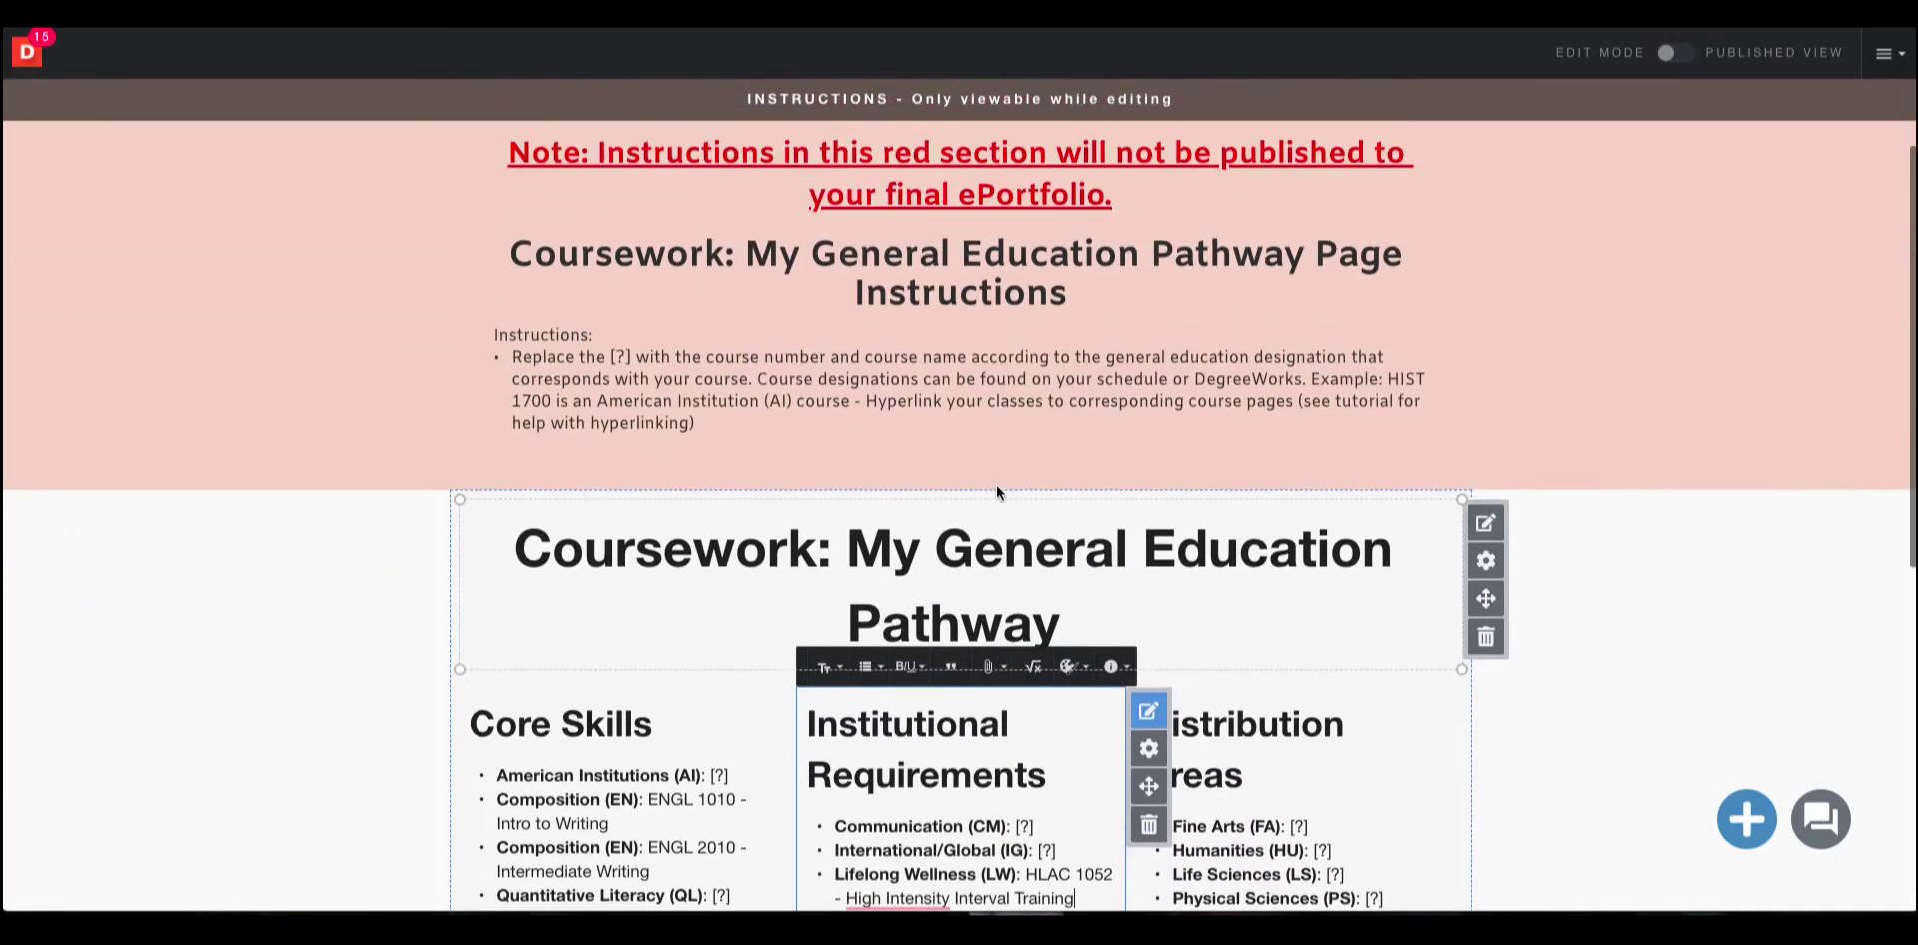
{"action": "scroll", "coordinate": [996, 490], "scroll_direction": "up", "scroll_amount": 3}
{"action": "mouse_move", "coordinate": [999, 265]}
{"action": "scroll", "coordinate": [1095, 527], "scroll_direction": "down", "scroll_amount": 2}
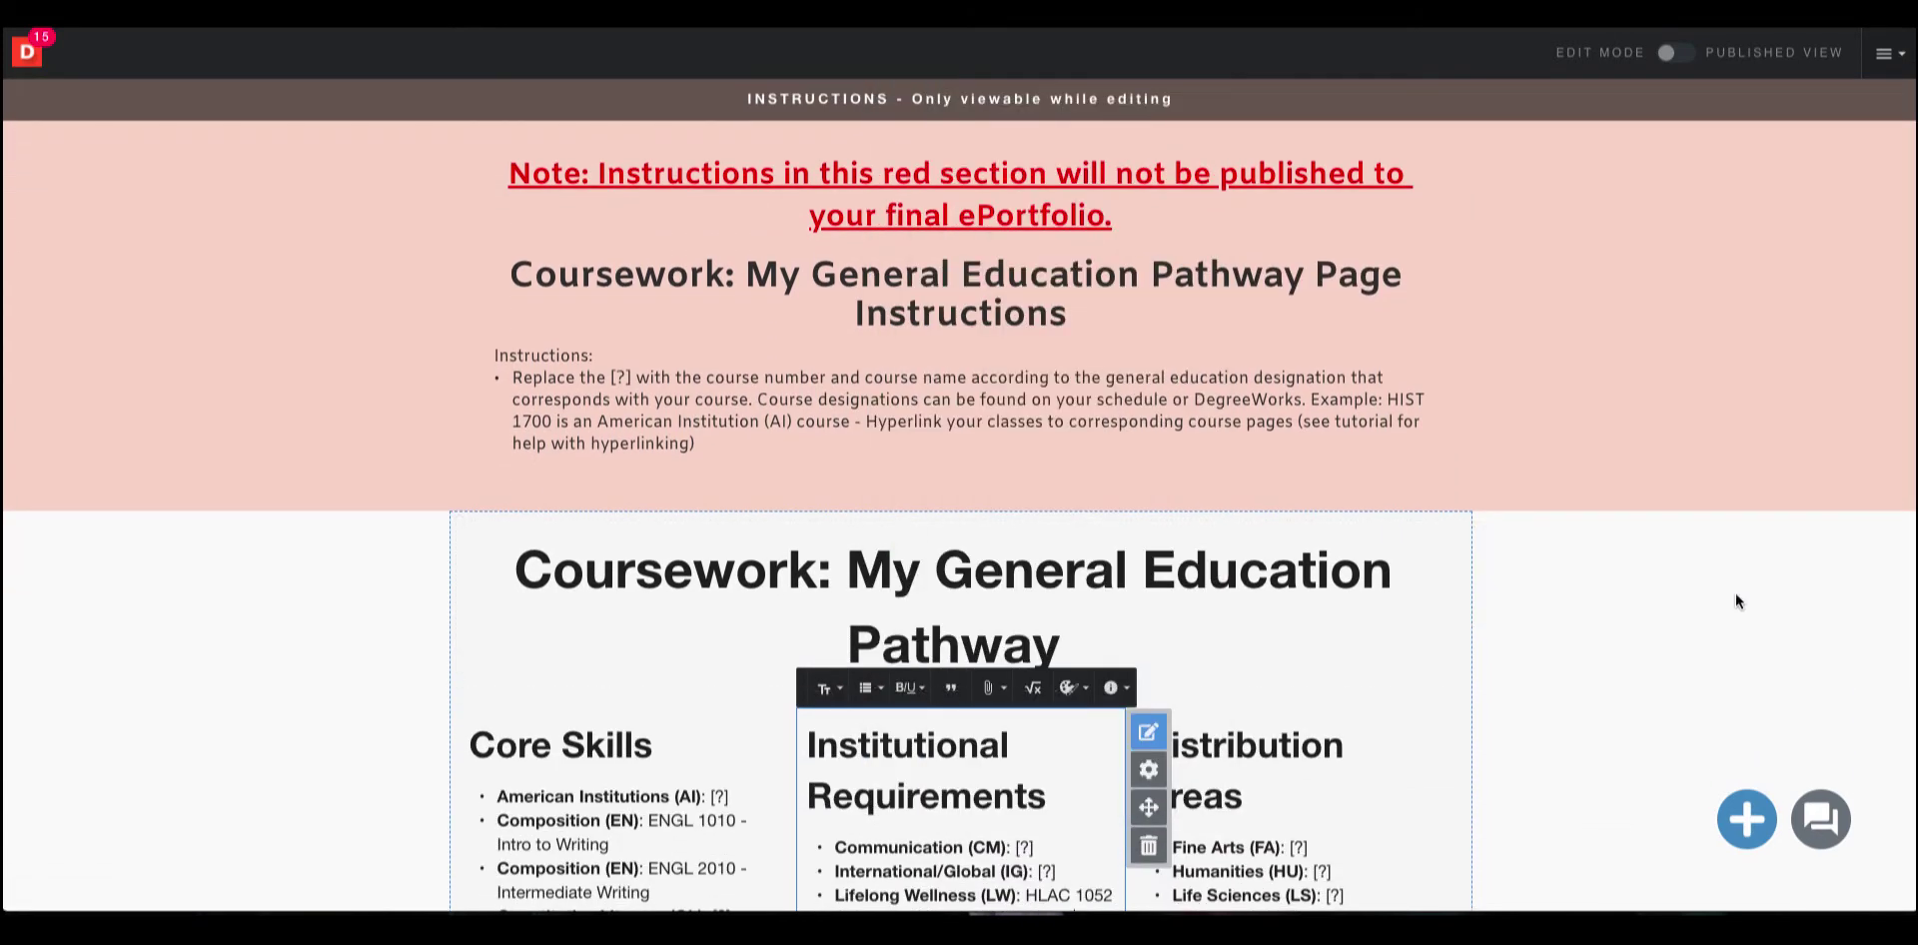
{"action": "scroll", "coordinate": [1662, 584], "scroll_direction": "up", "scroll_amount": 2}
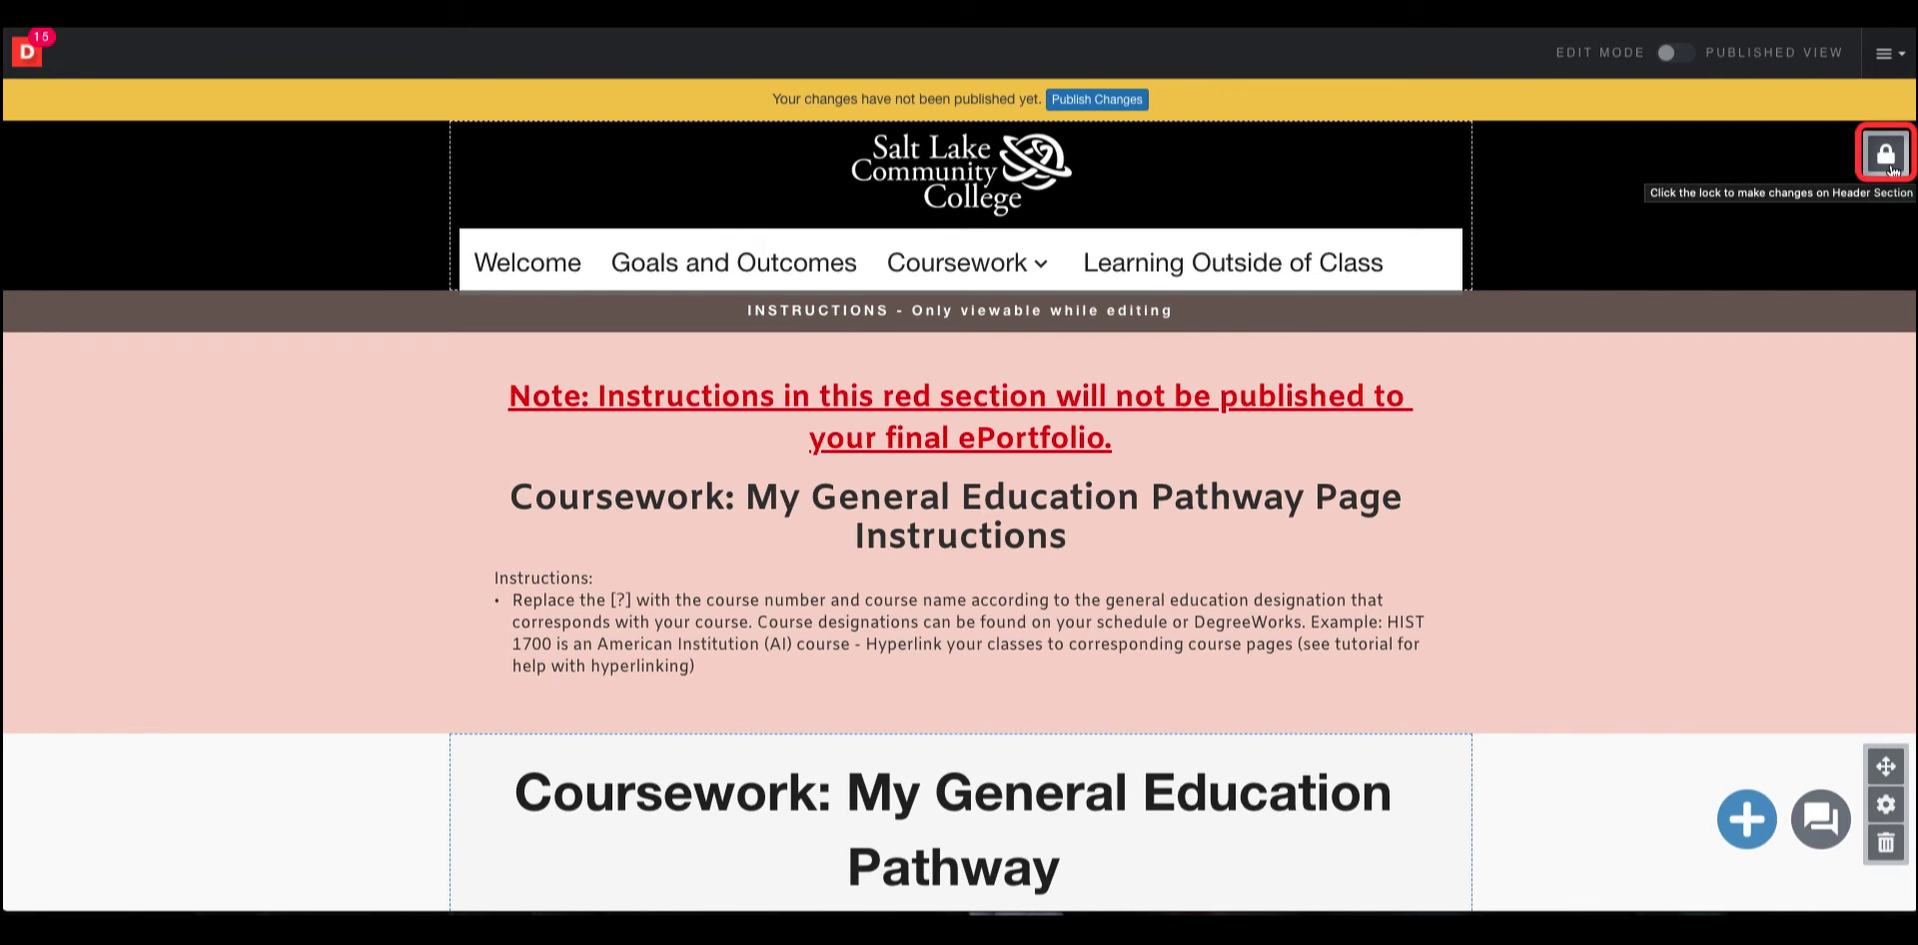
{"action": "left_click", "coordinate": [1886, 158]}
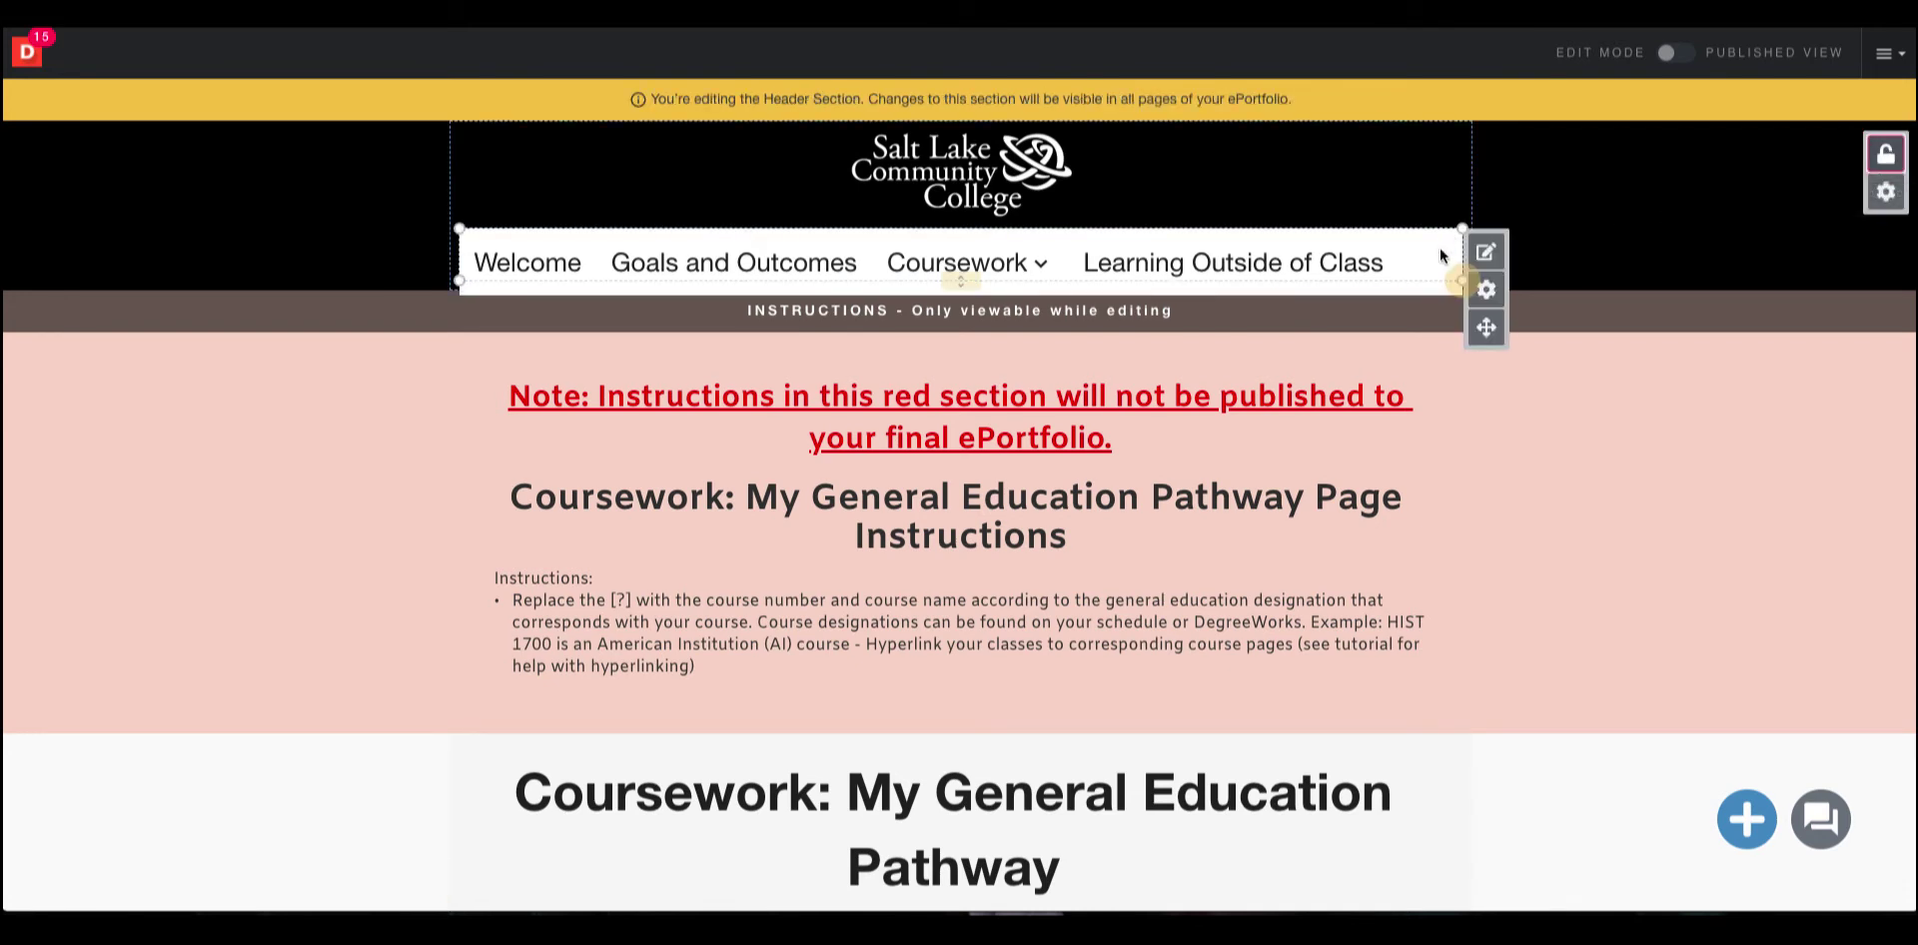
{"action": "left_click", "coordinate": [1499, 262]}
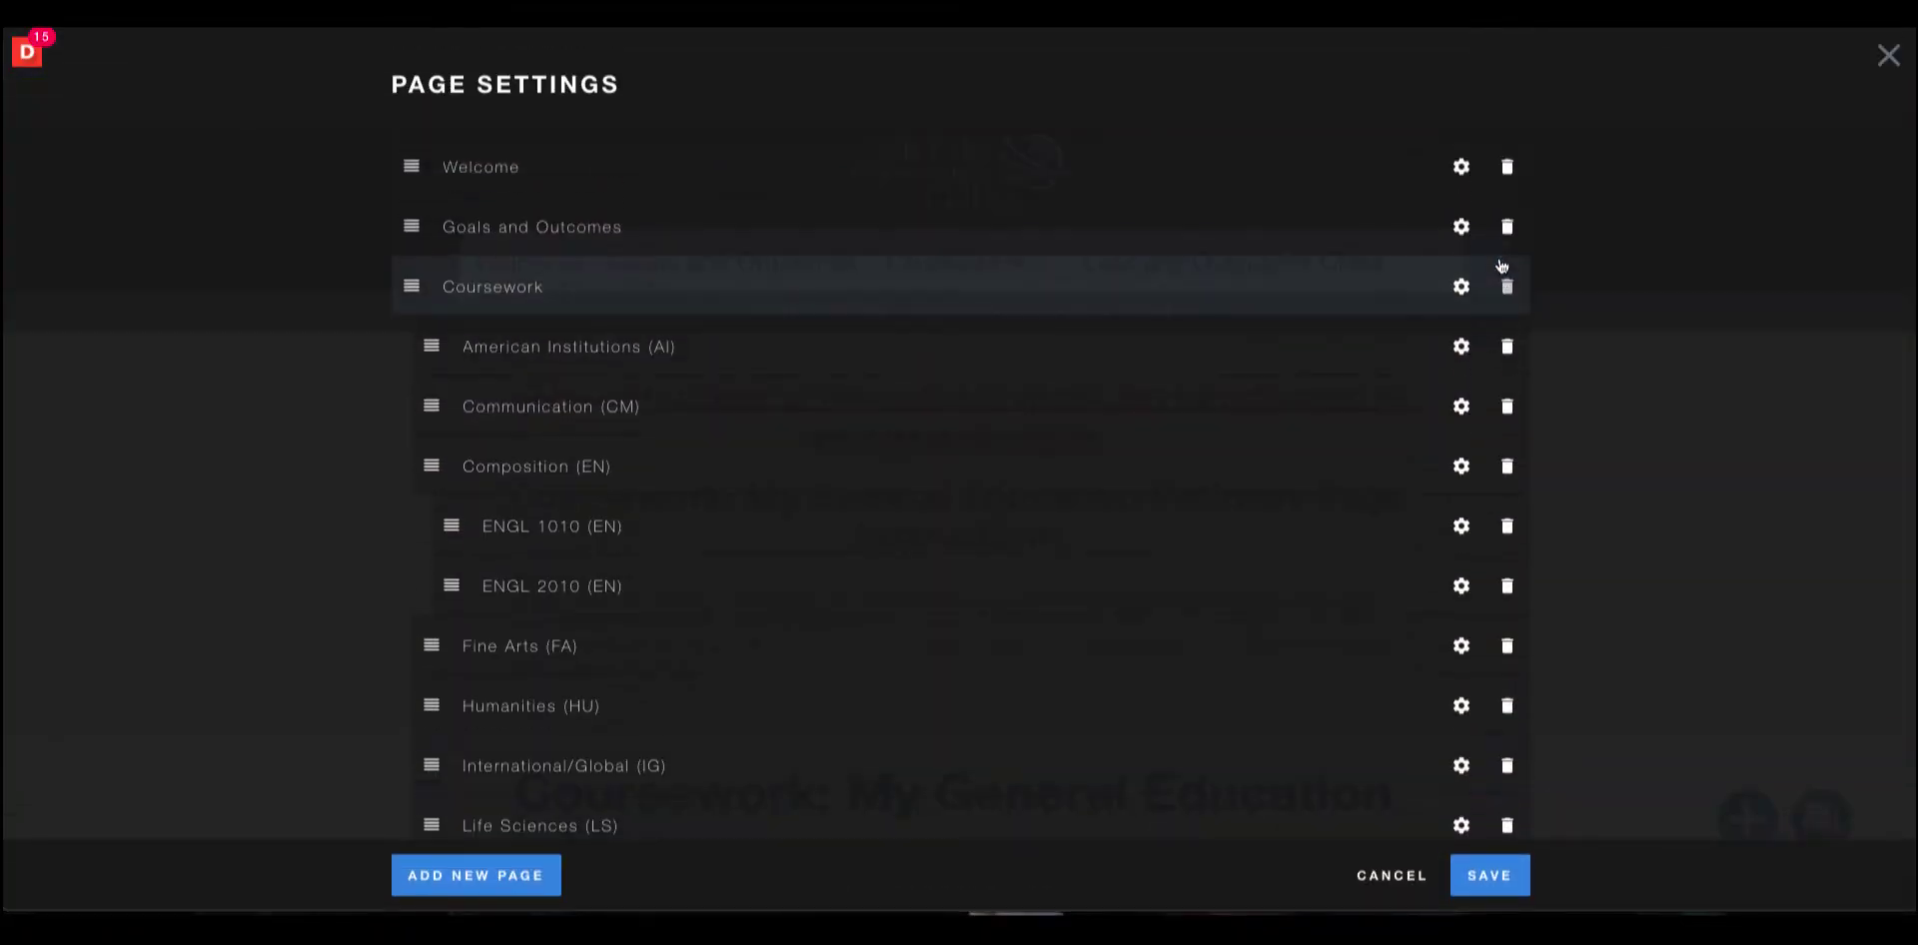
Add a new page named "Lifelong Wellness (LW)".
{"action": "left_click", "coordinate": [537, 885]}
{"action": "type", "text": "Li"}
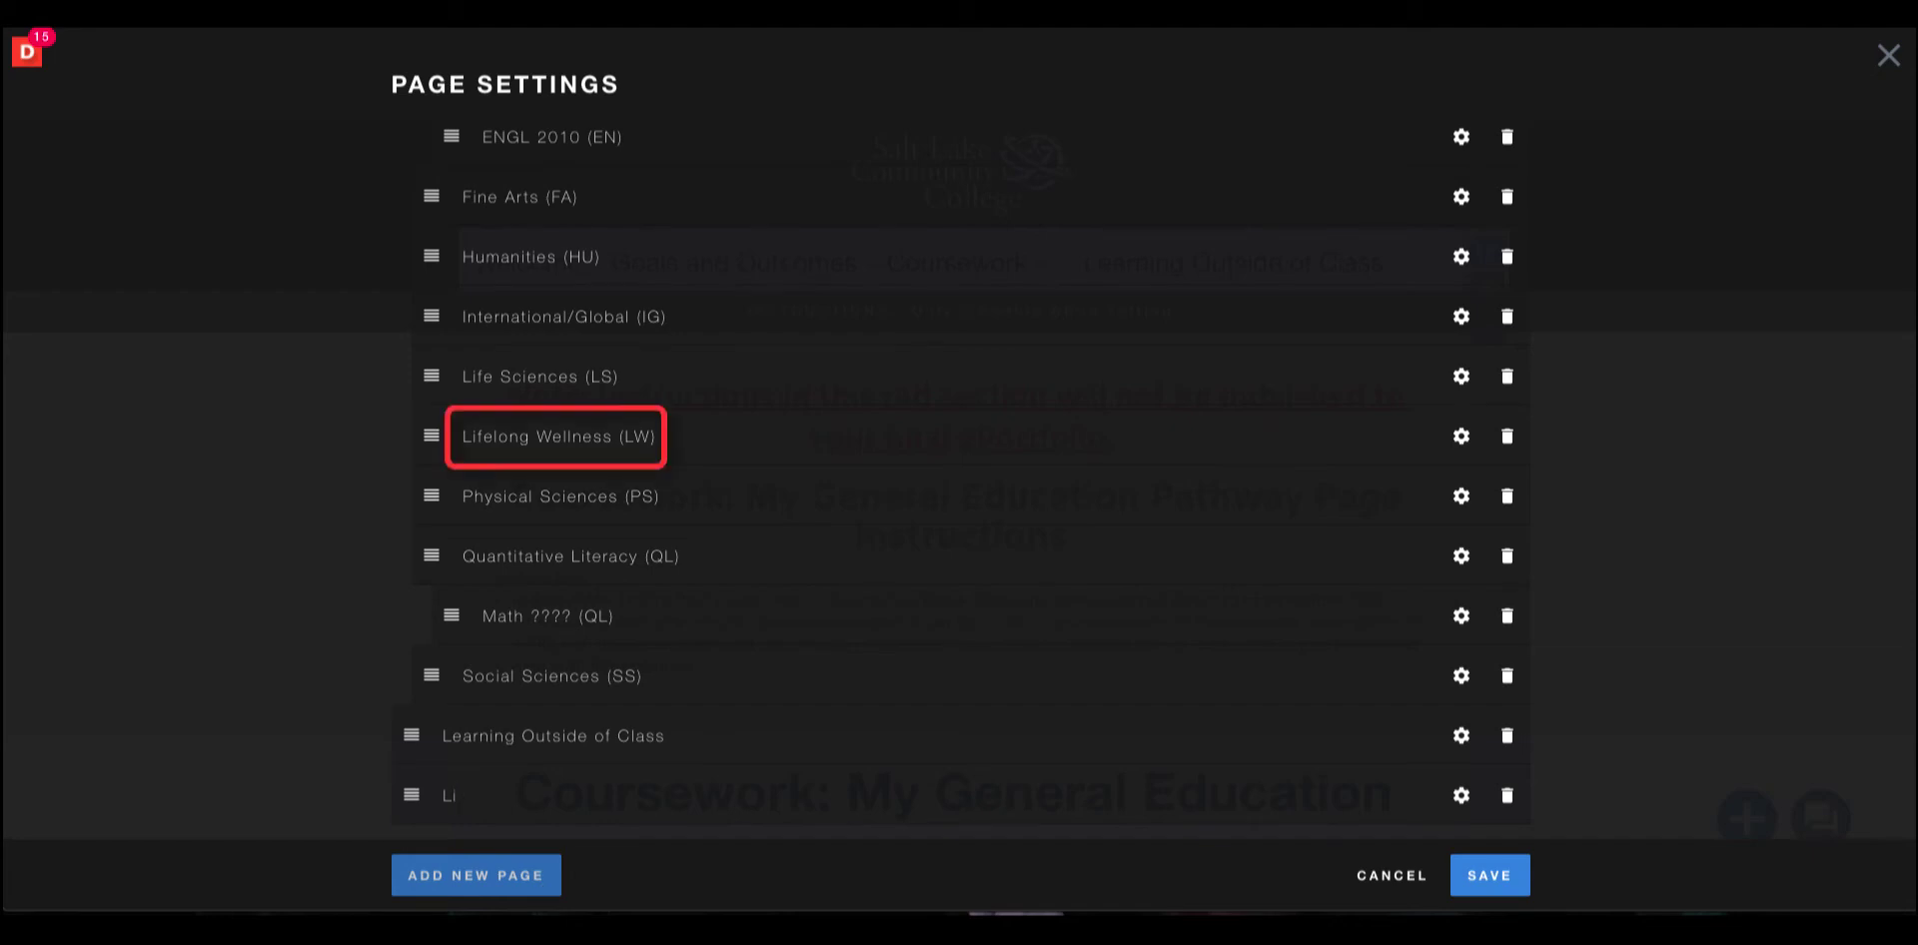
{"action": "type", "text": "felong Well"}
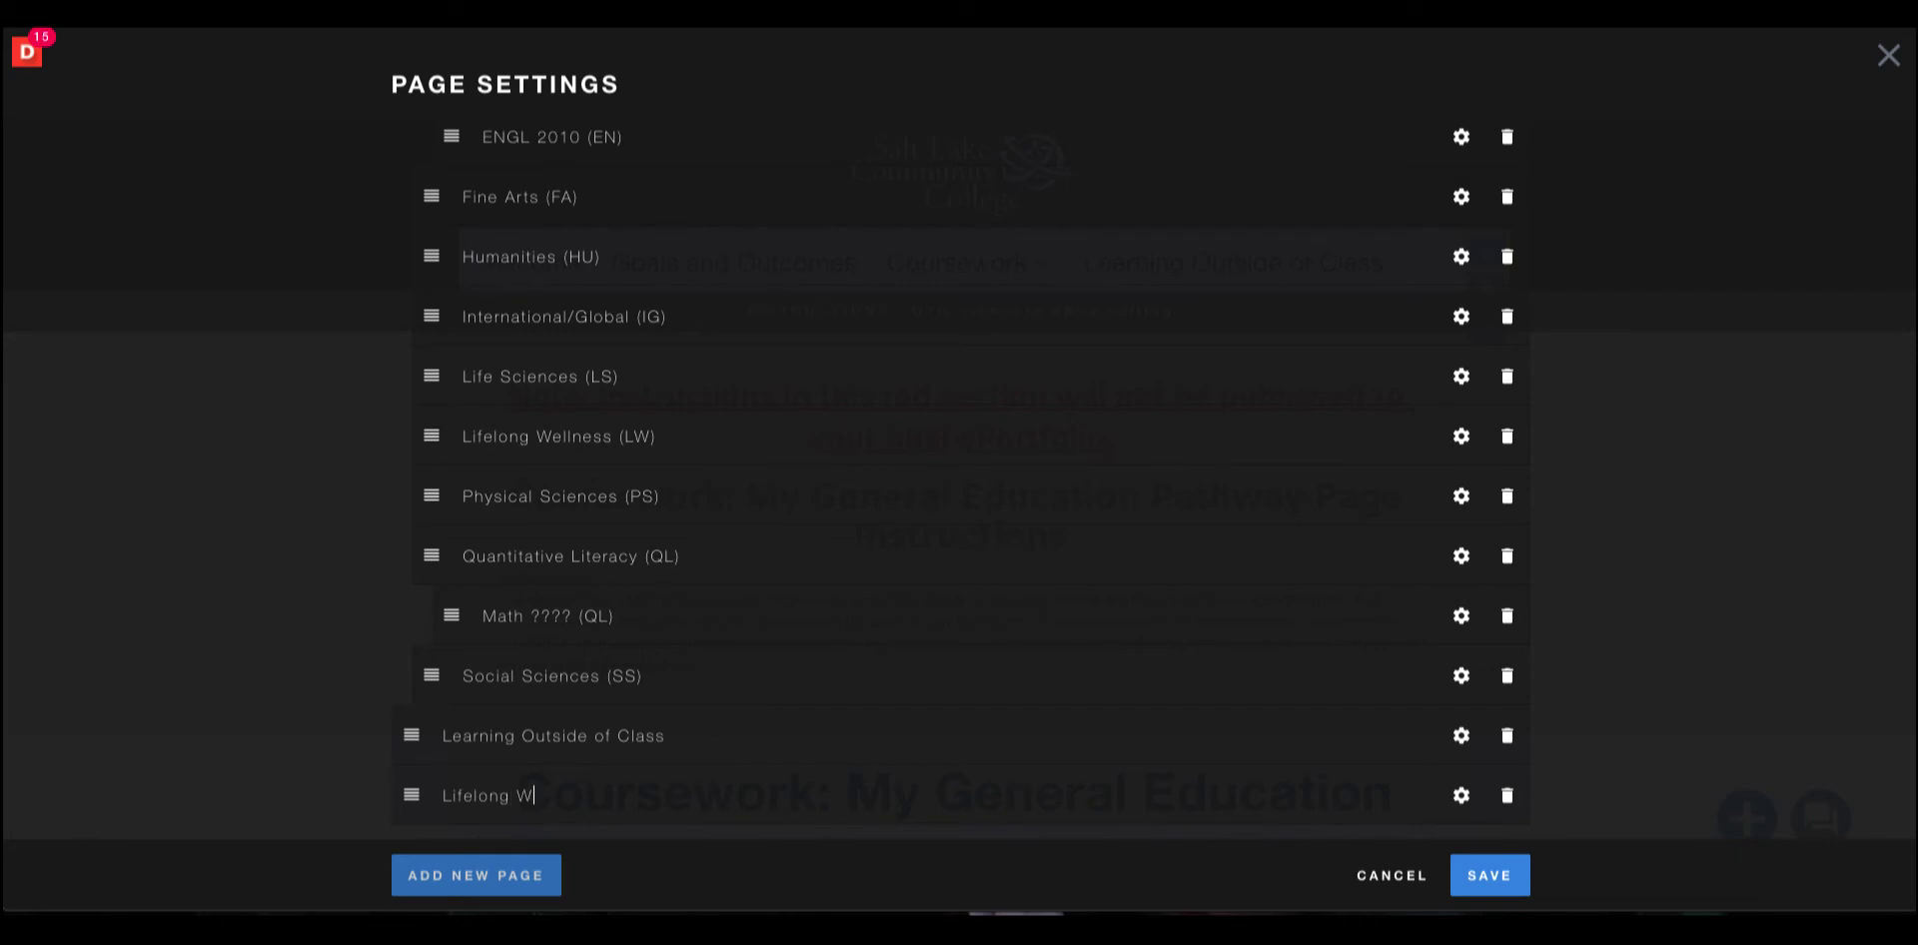
{"action": "type", "text": "ness (LW)"}
Add another new page named "HLAC 1057 (LW)".
{"action": "left_click", "coordinate": [501, 881]}
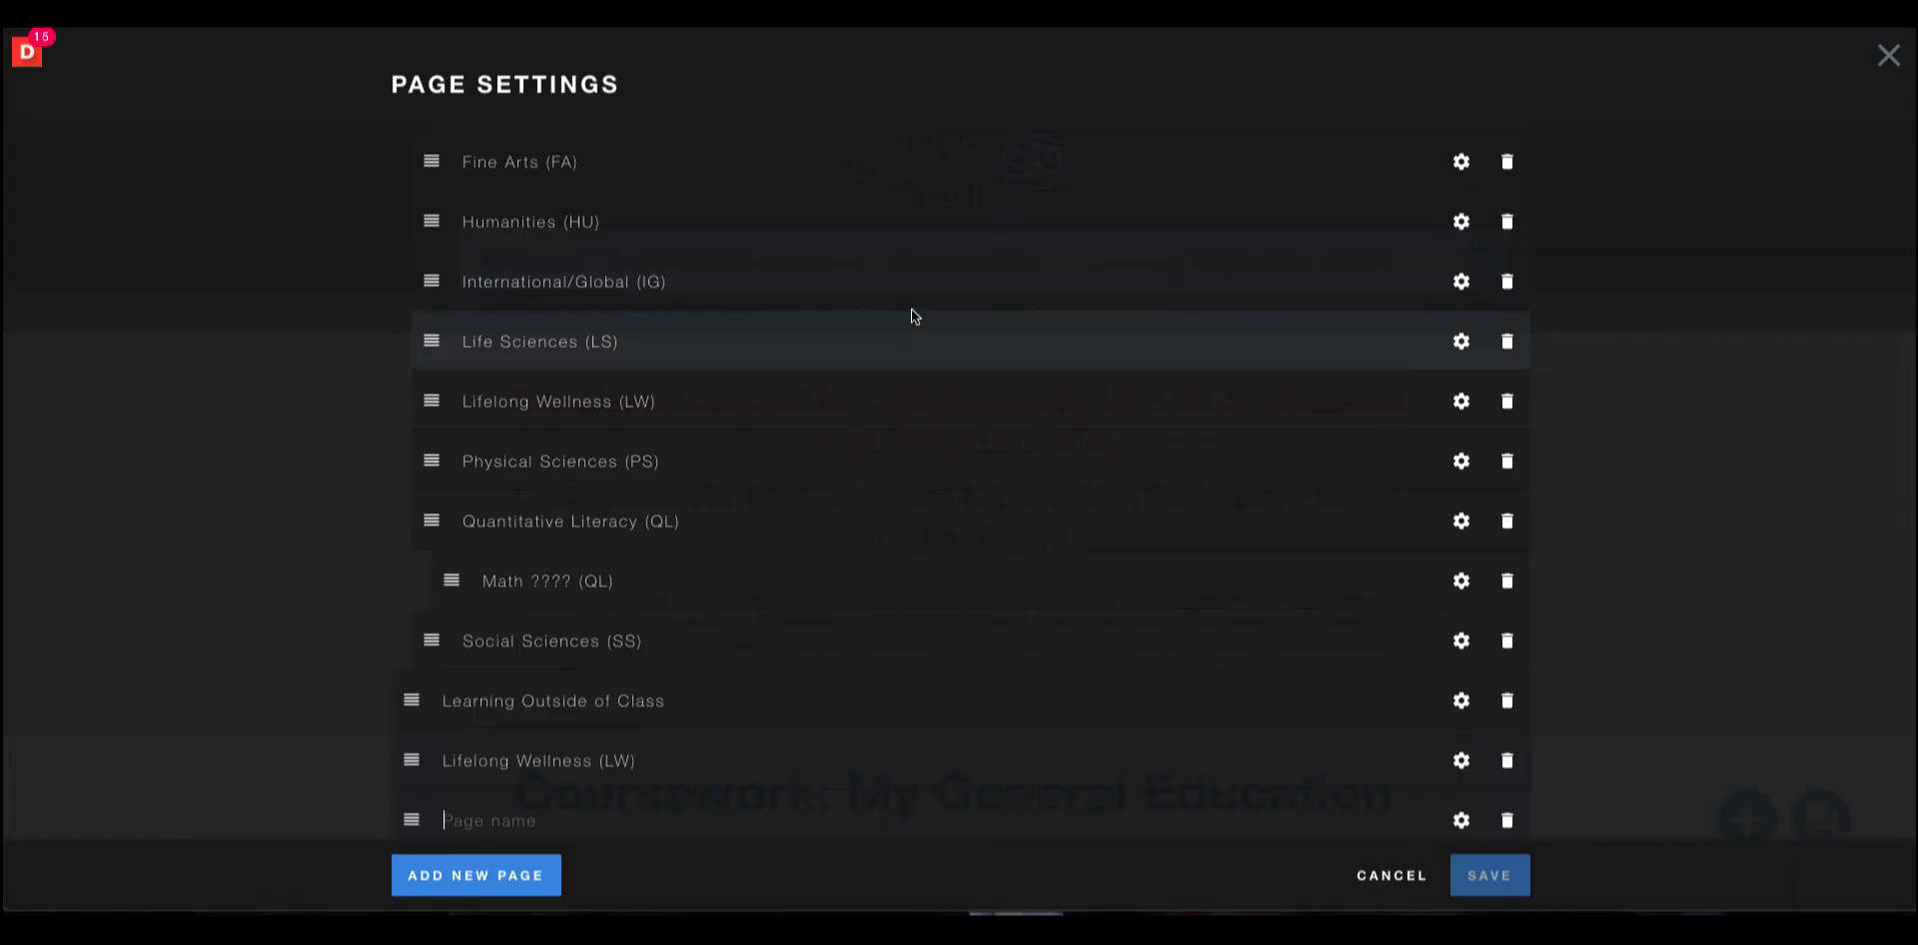
{"action": "type", "text": "HLAC"}
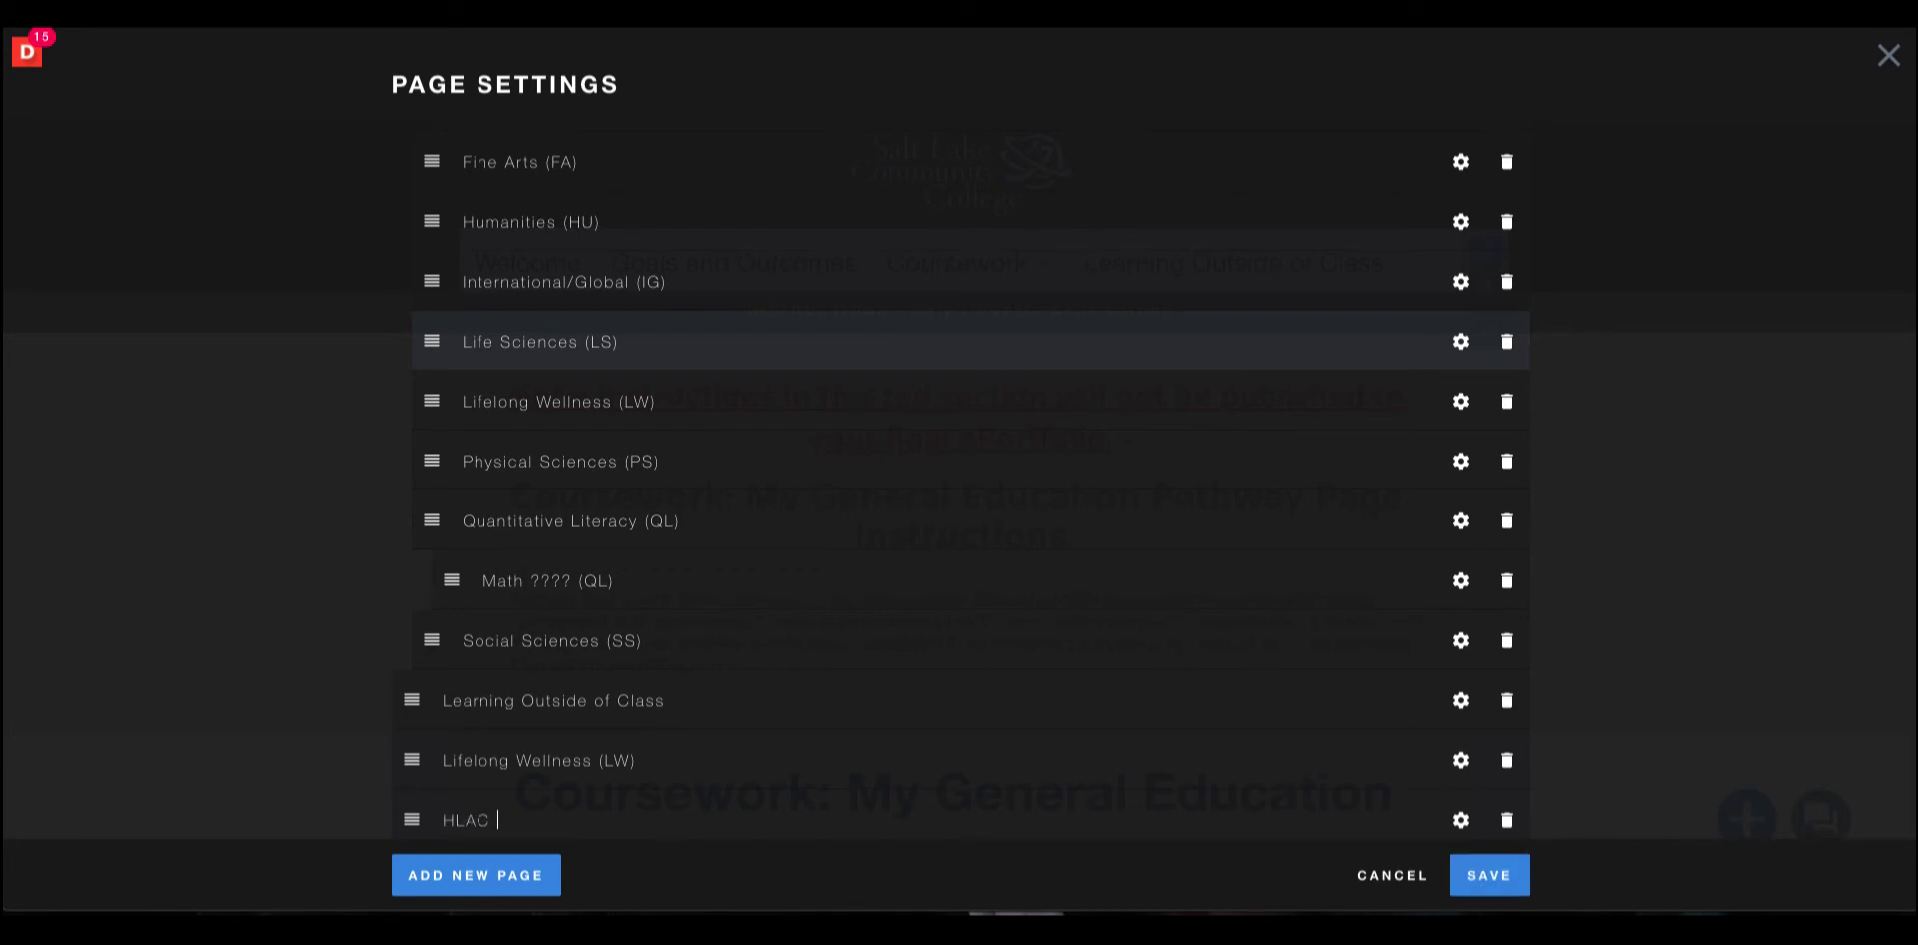
{"action": "type", "text": " 1057 (LW)"}
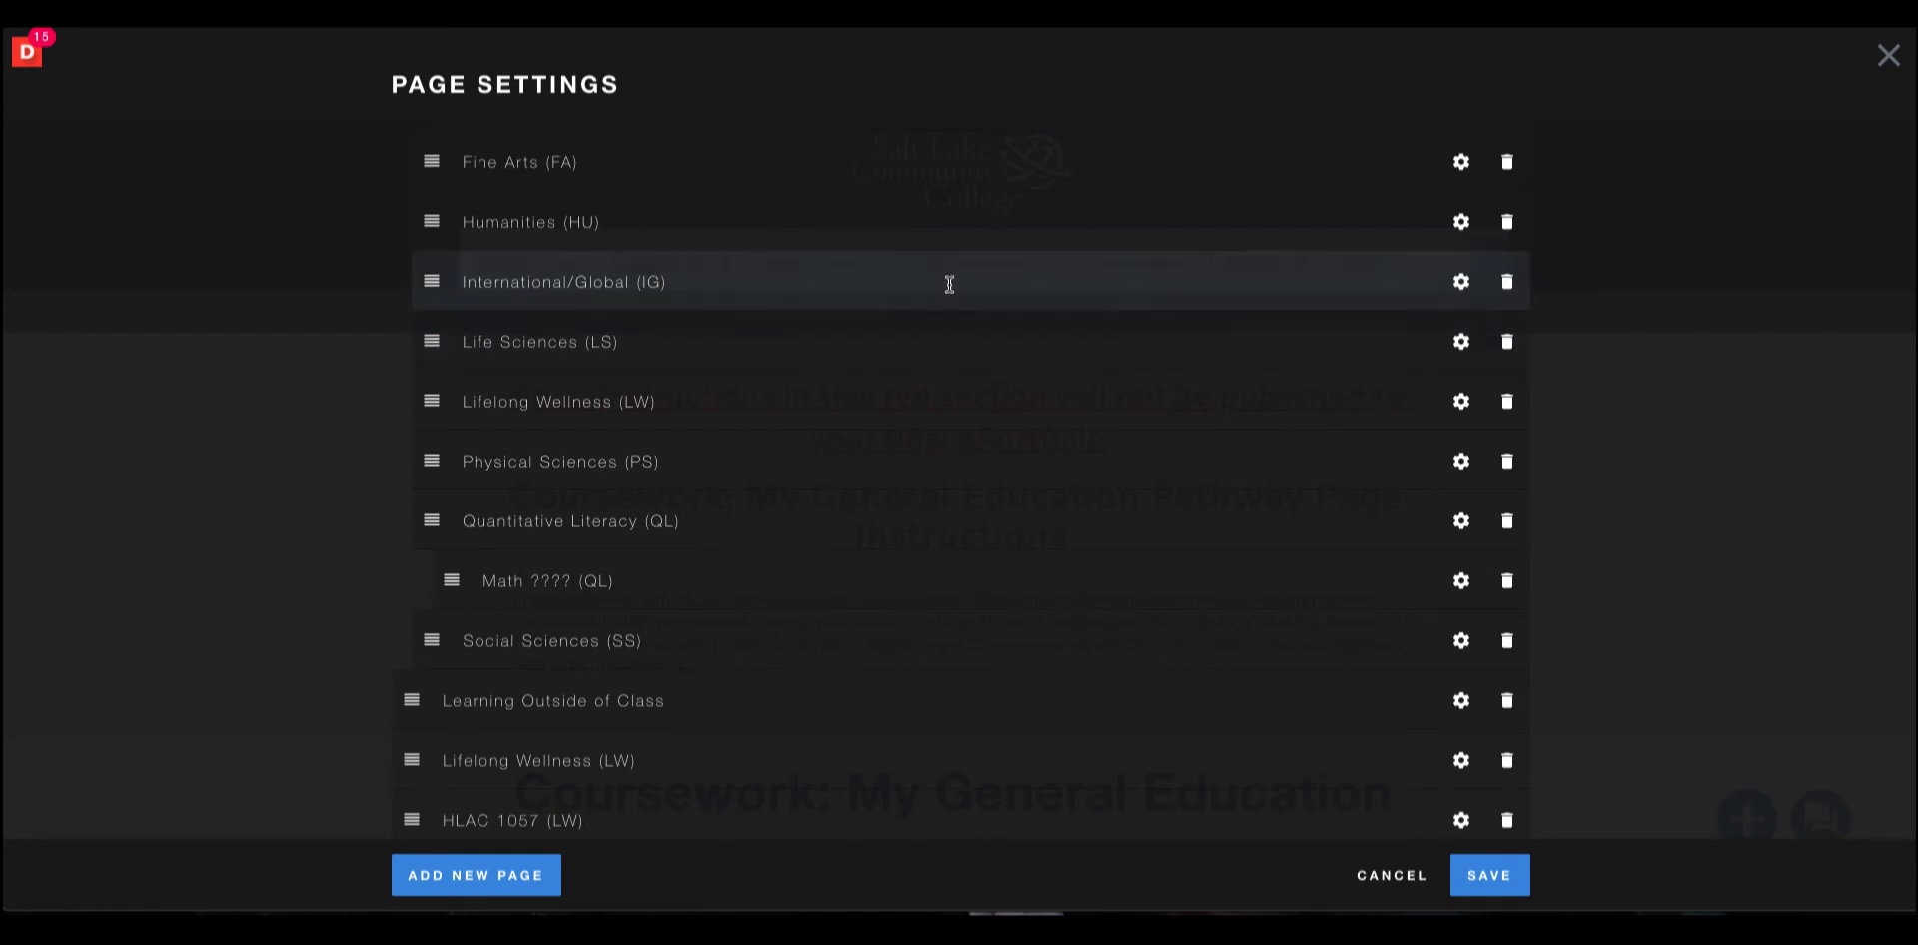
Rename the existing Lifelong Wellness (LW) subpage to "HLAC 1052 (LW)".
{"action": "left_click", "coordinate": [685, 402]}
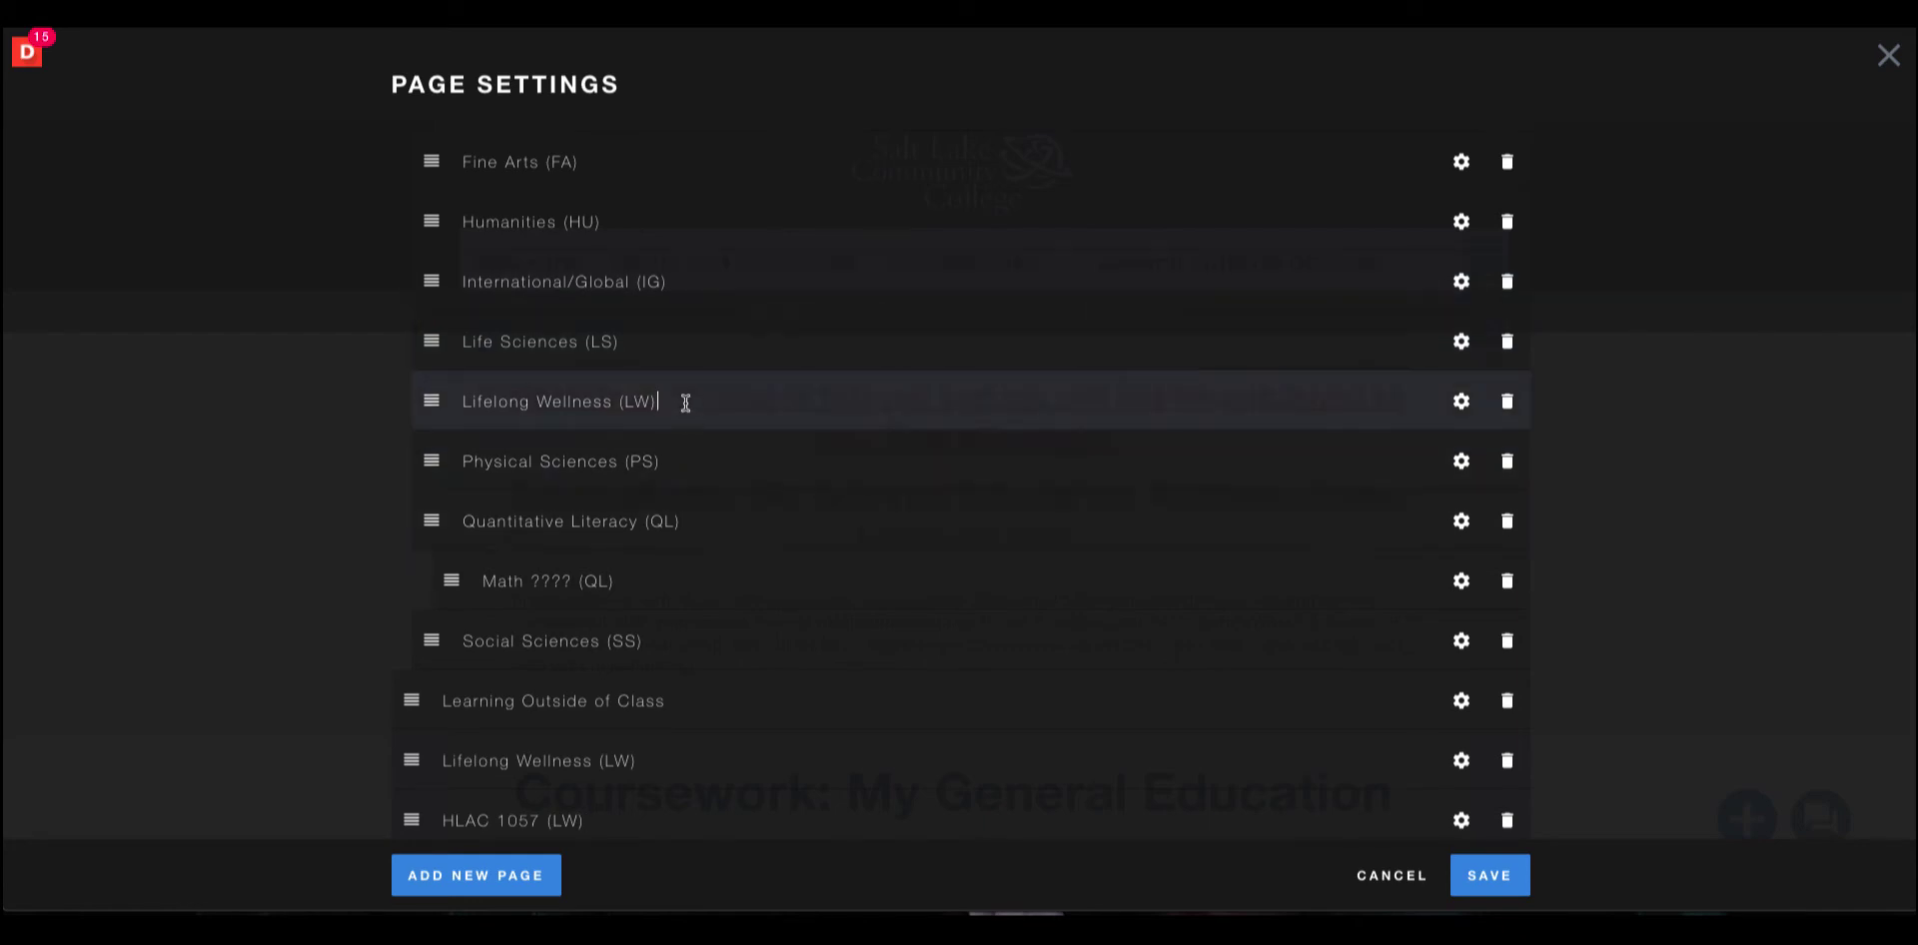
{"action": "left_click_drag", "start_coordinate": [612, 402], "coordinate": [451, 406]}
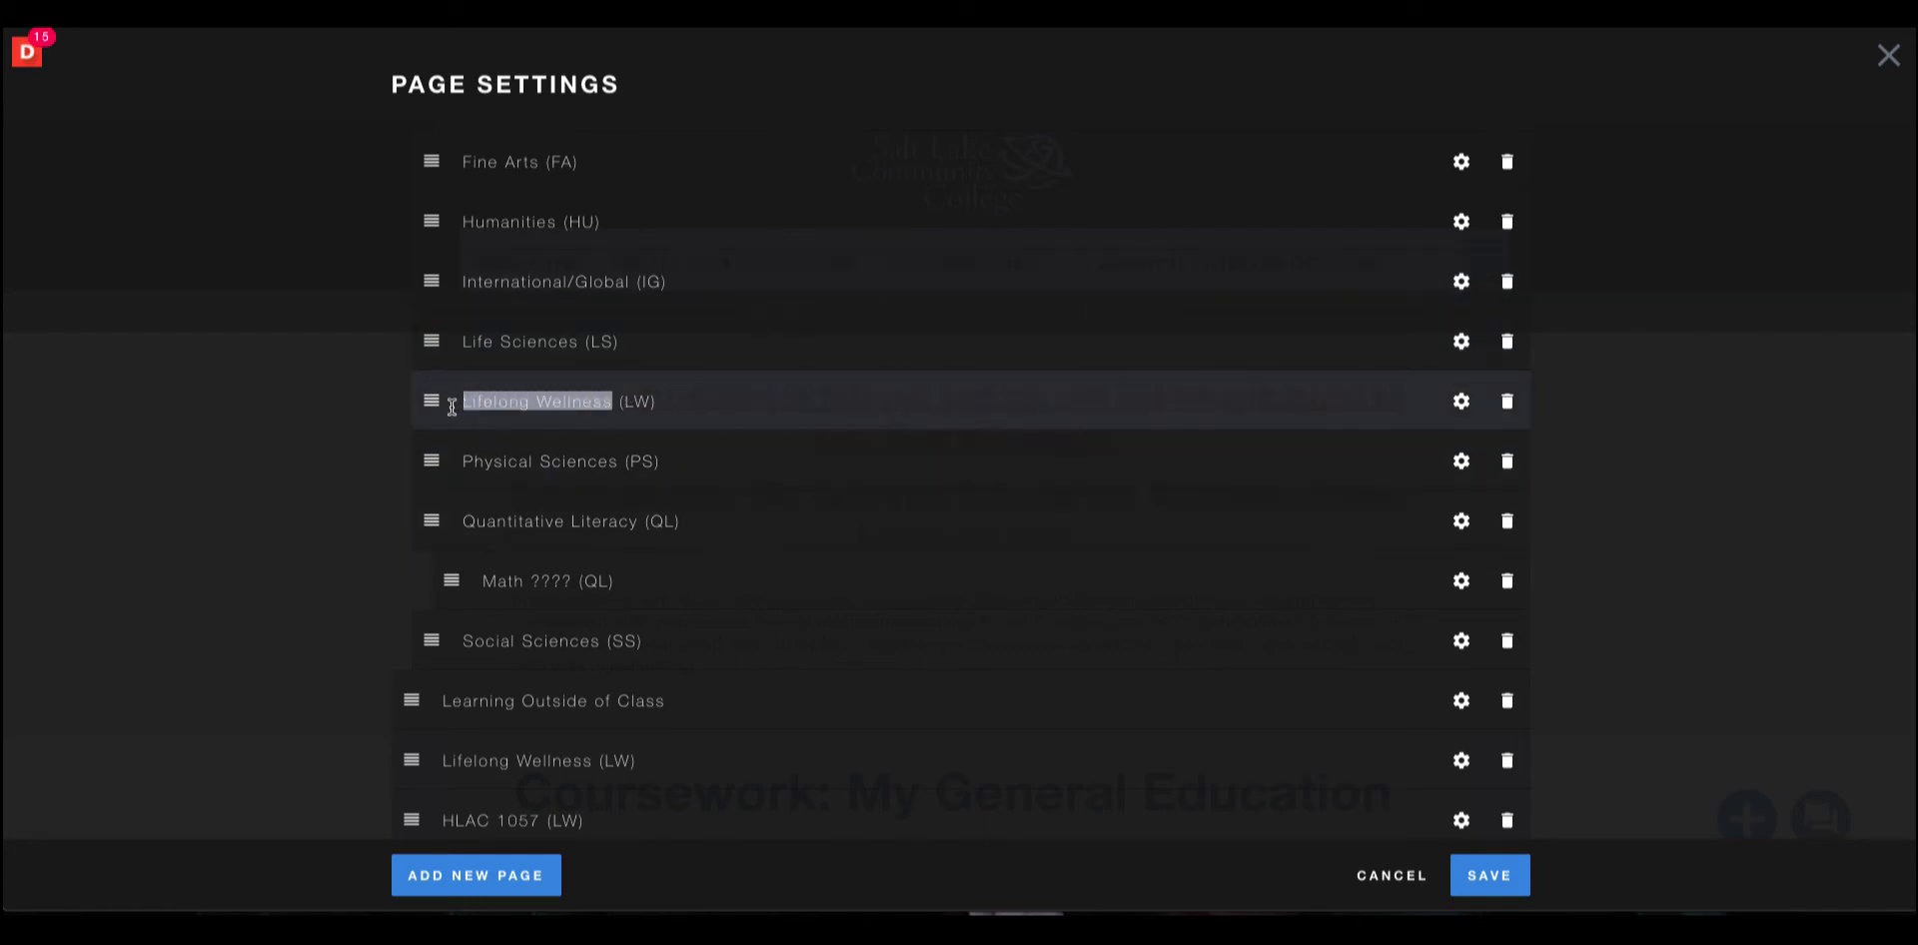
{"action": "type", "text": "HLAC "}
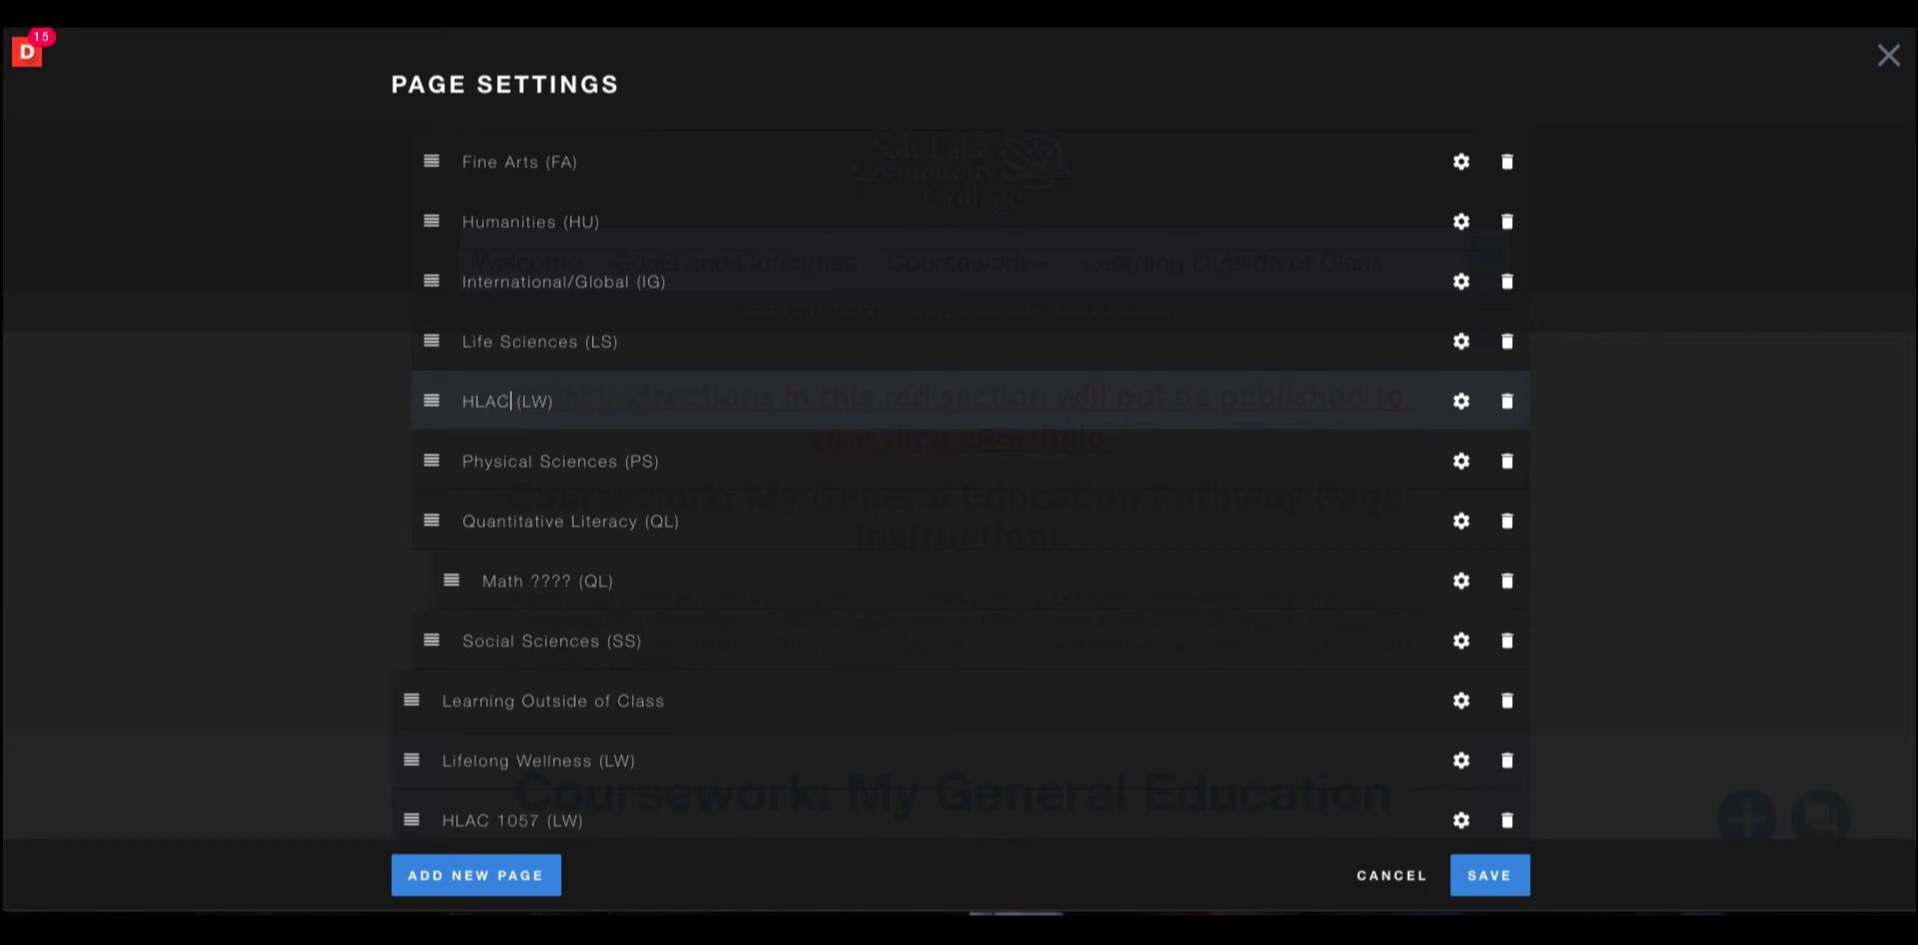
{"action": "type", "text": "1052"}
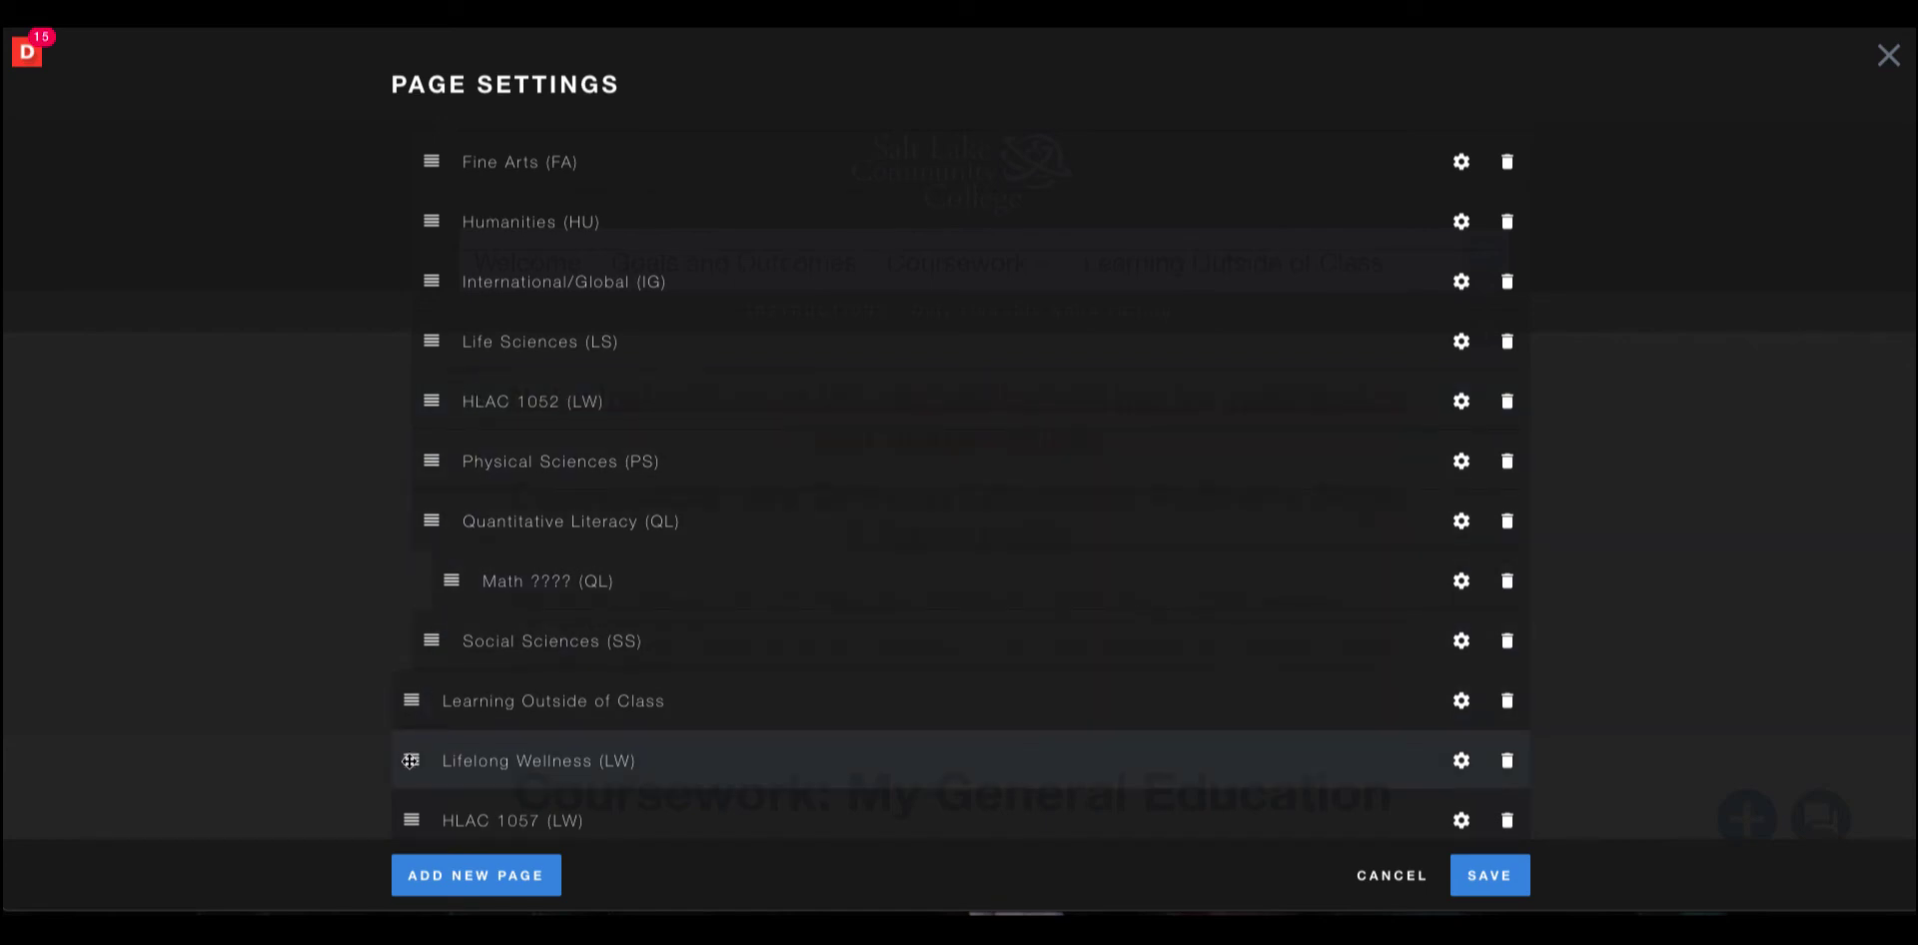
Move the new Lifelong Wellness (LW) page below Life Sciences and nest HLAC 1052 and HLAC 1057 beneath it.
{"action": "left_click_drag", "start_coordinate": [410, 760], "coordinate": [422, 393]}
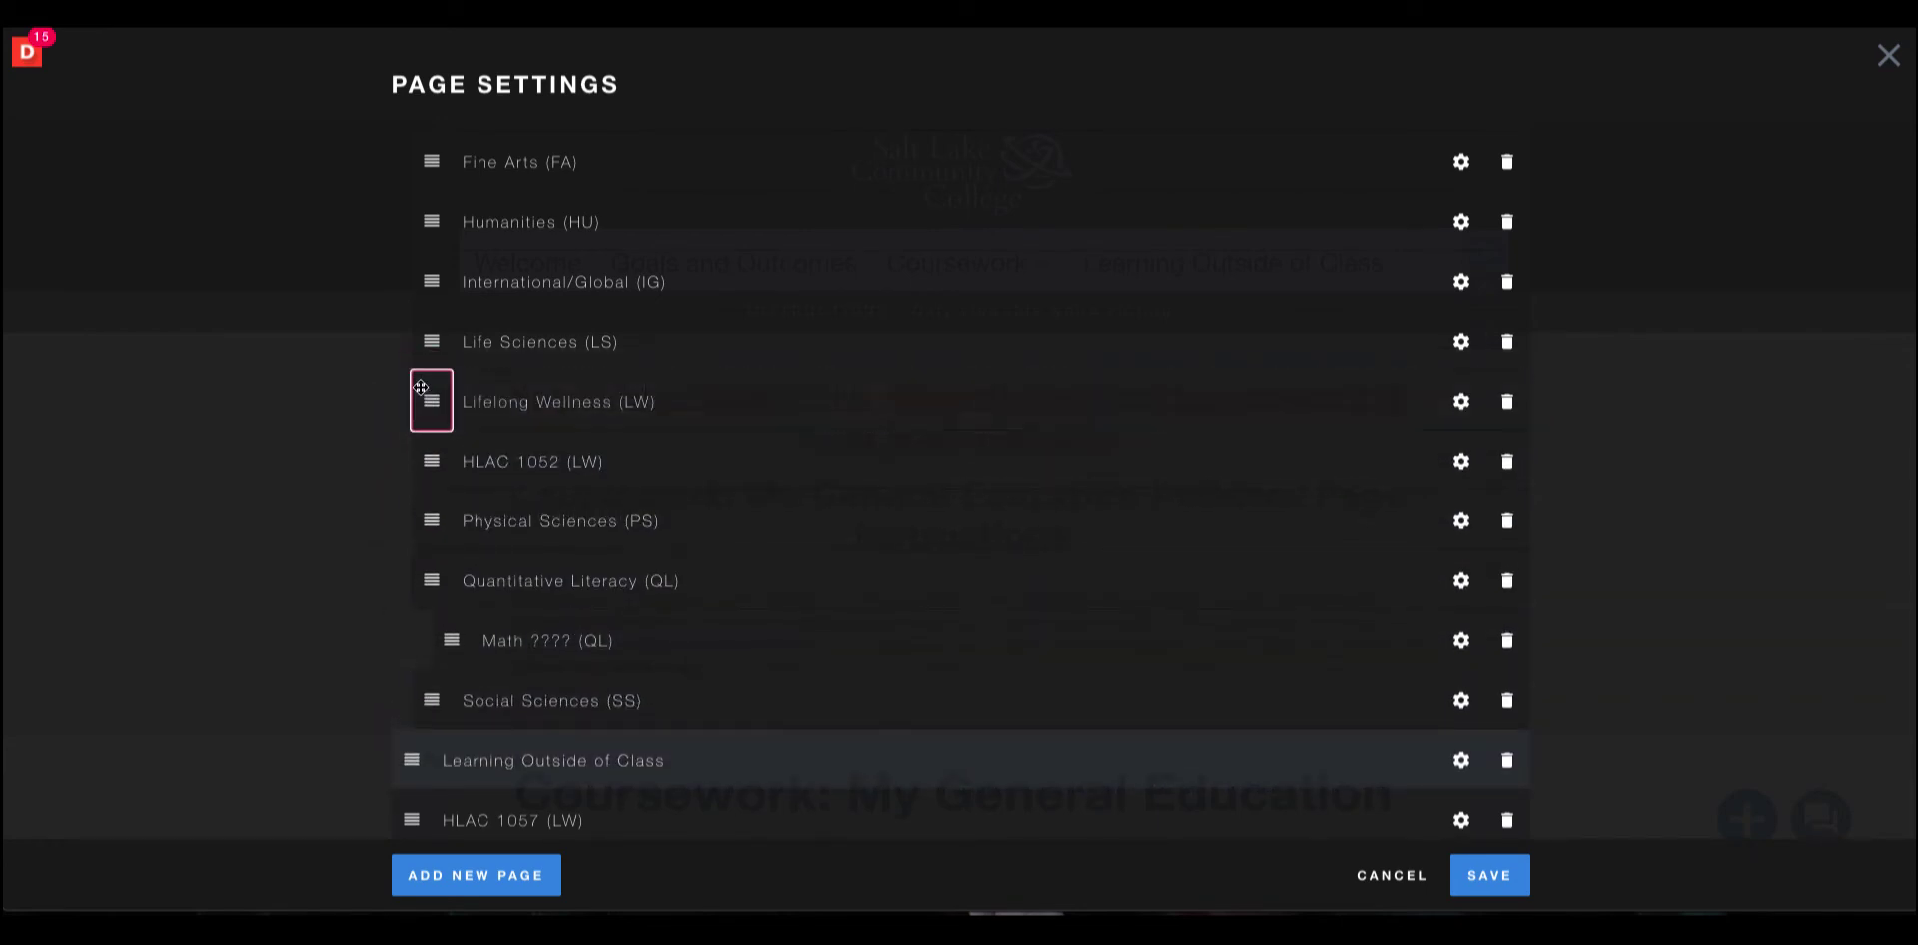
{"action": "left_click", "coordinate": [431, 461]}
{"action": "left_click_drag", "start_coordinate": [431, 461], "coordinate": [451, 459]}
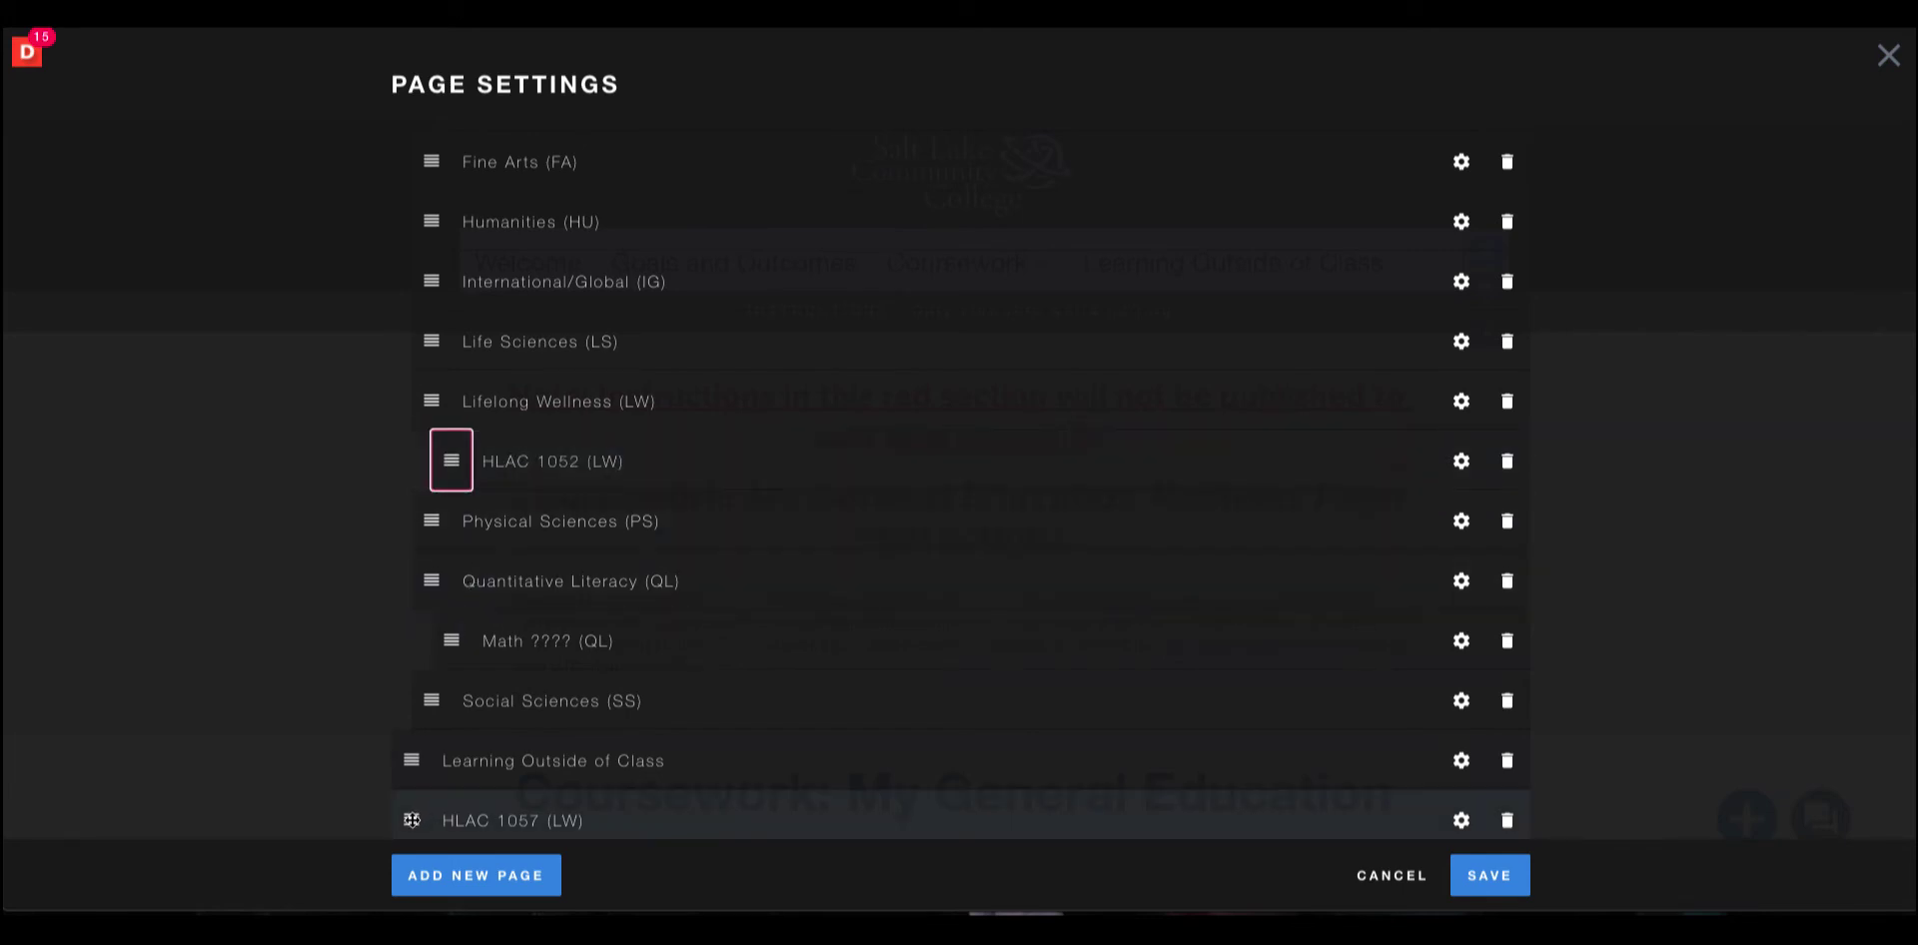
{"action": "left_click_drag", "start_coordinate": [411, 819], "coordinate": [450, 518]}
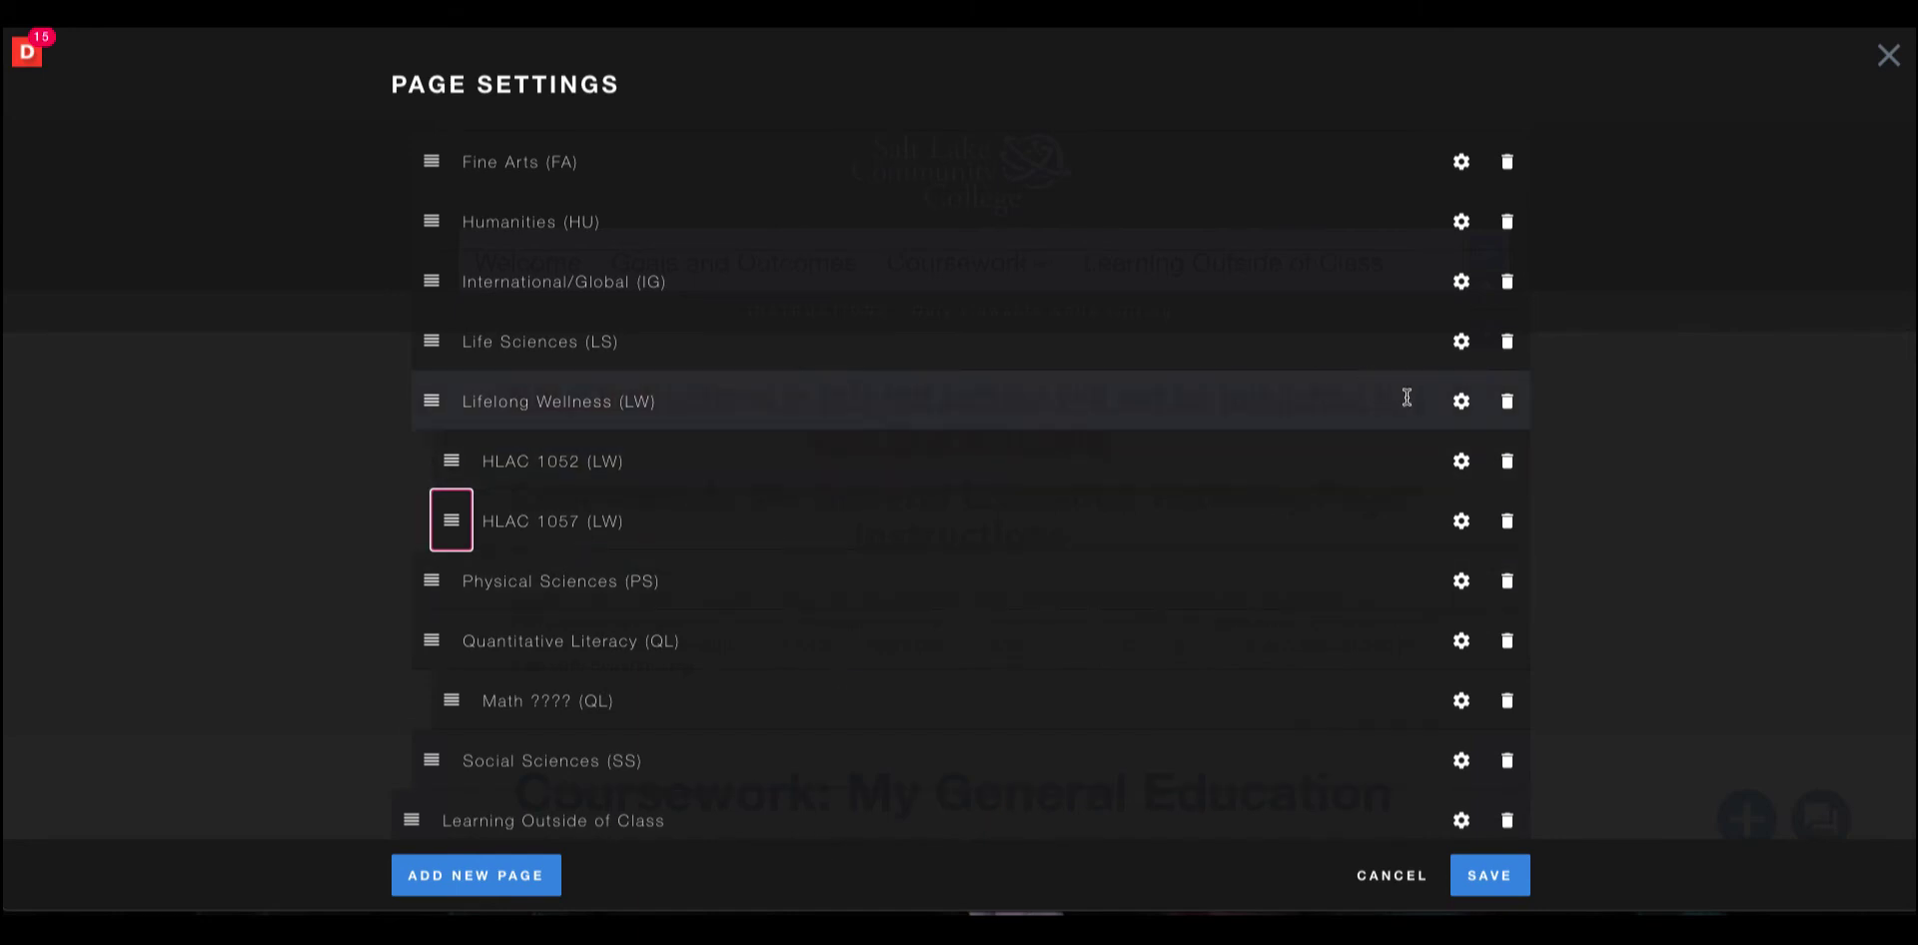
Mark the Lifelong Wellness (LW) page as a Heading and save the page settings.
{"action": "left_click", "coordinate": [1461, 401]}
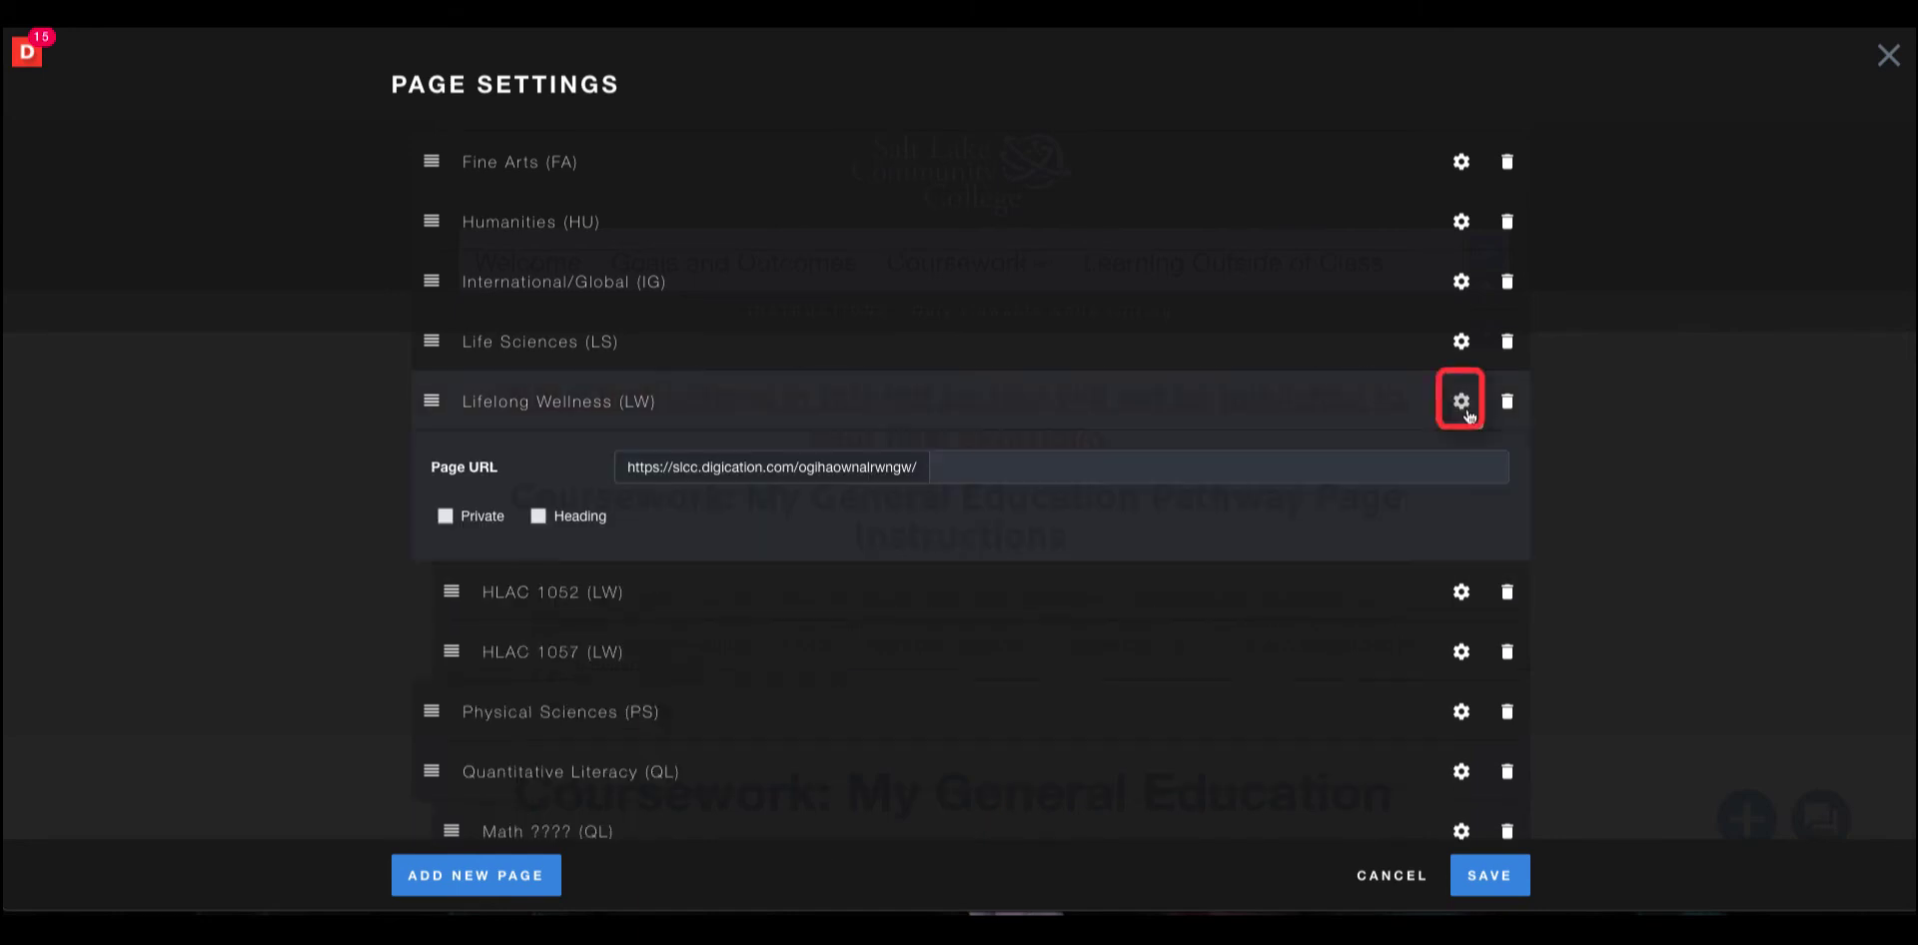
{"action": "left_click", "coordinate": [538, 516]}
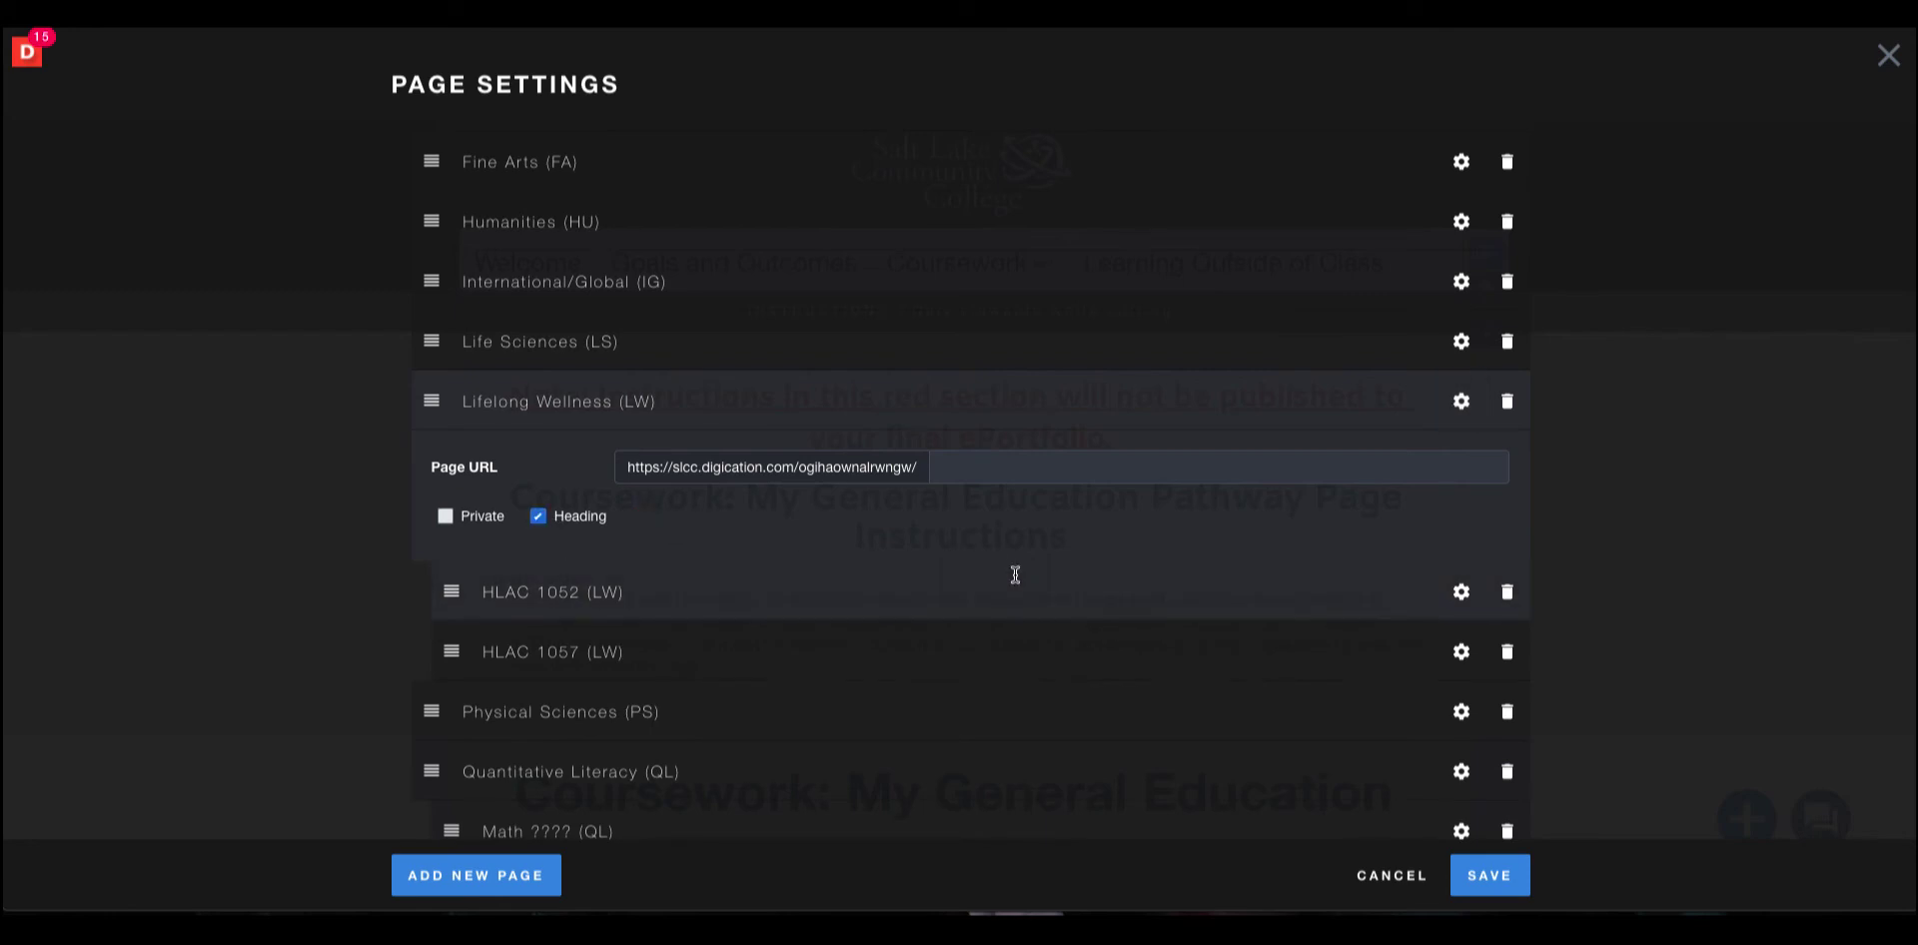
{"action": "left_click", "coordinate": [1461, 404]}
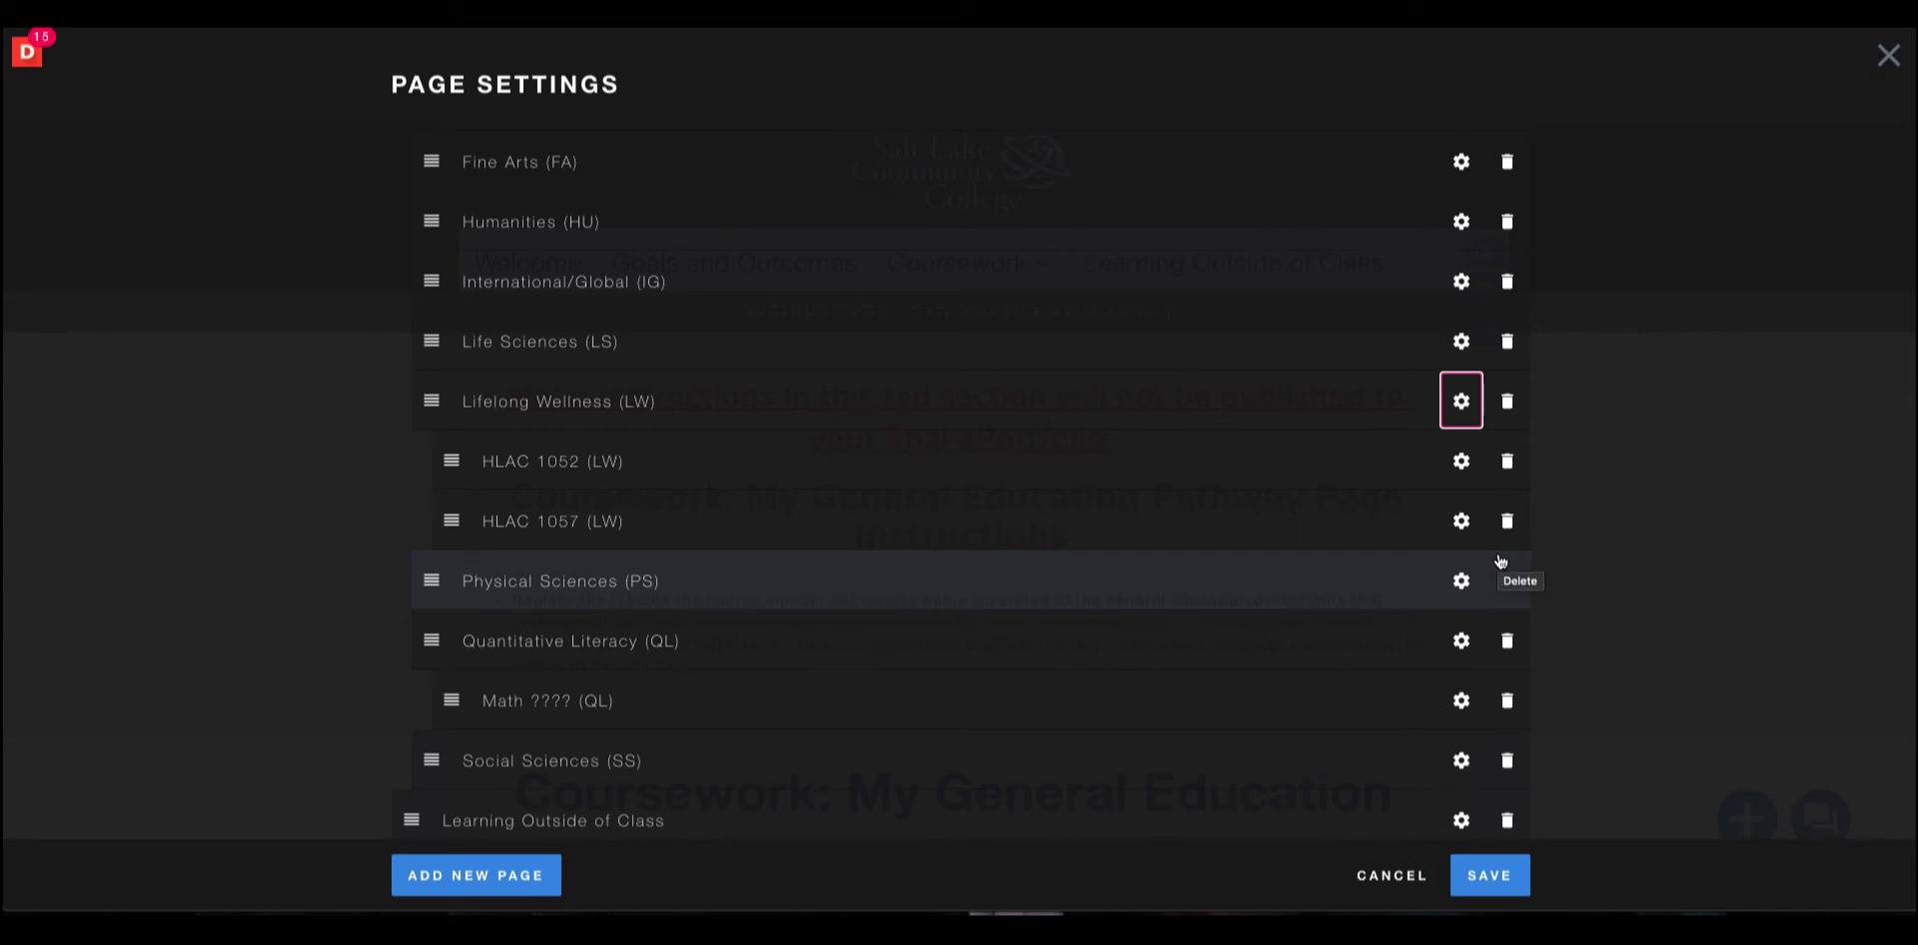
{"action": "left_click", "coordinate": [1512, 879]}
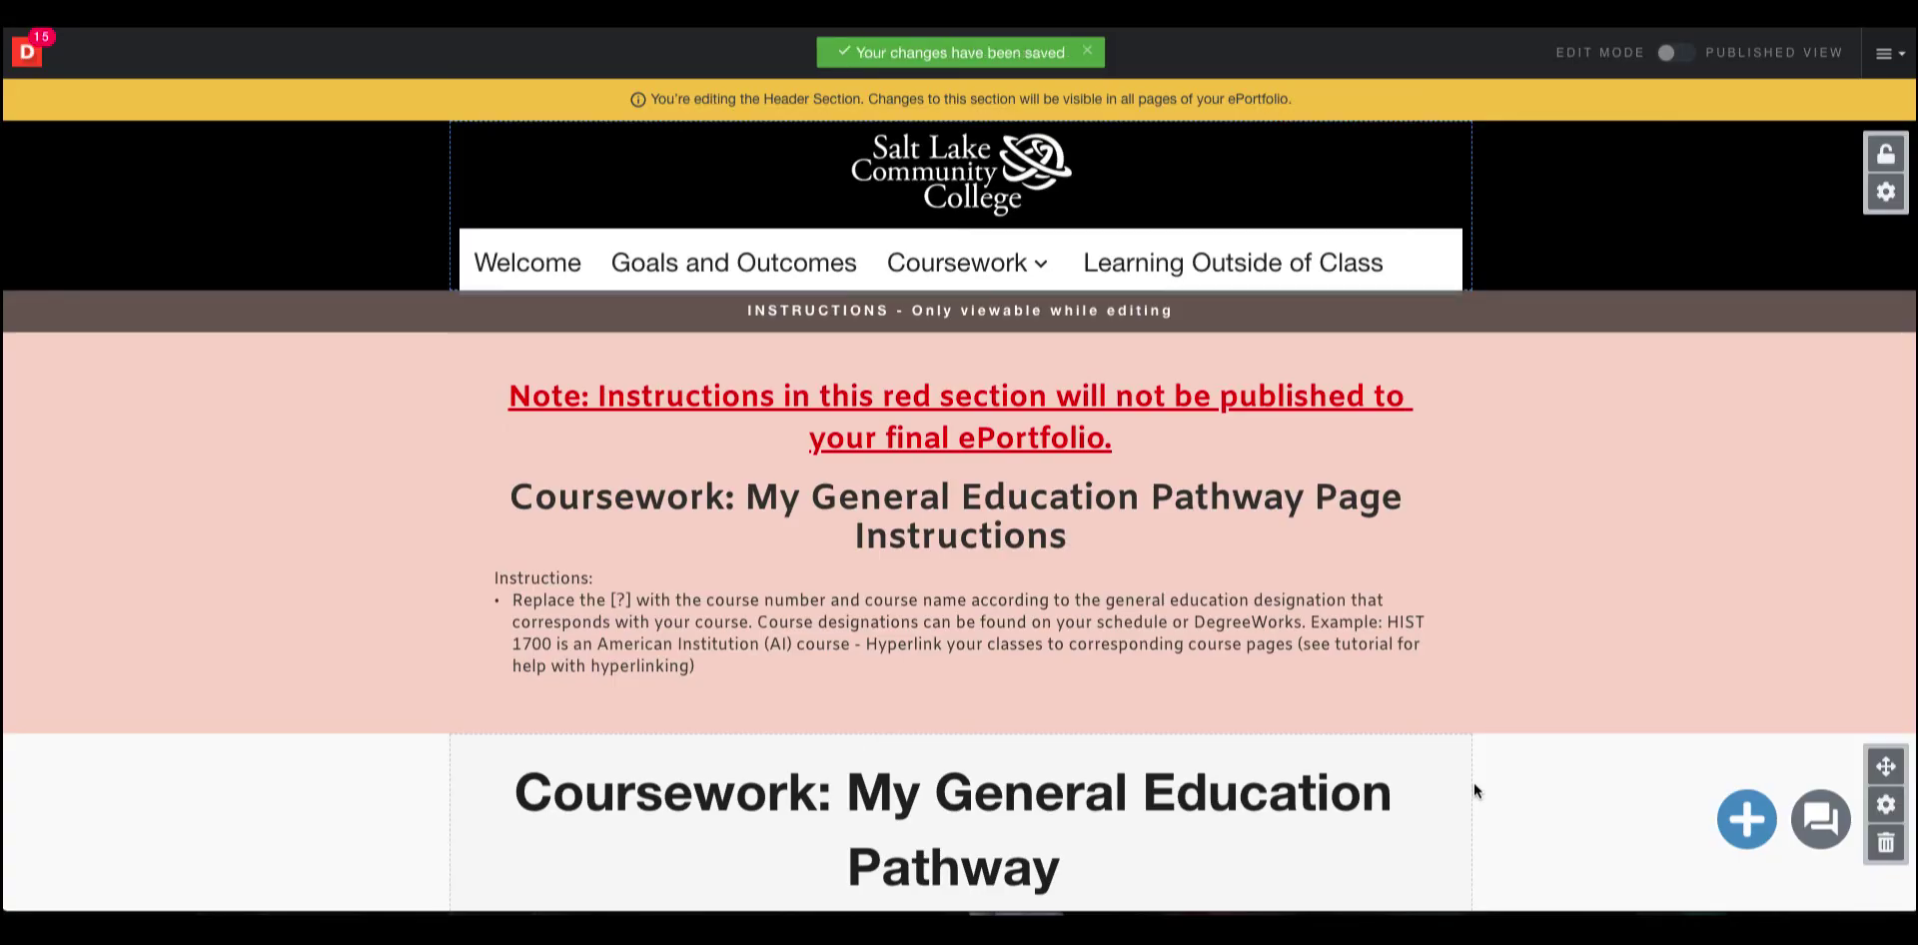
{"action": "mouse_move", "coordinate": [1458, 771]}
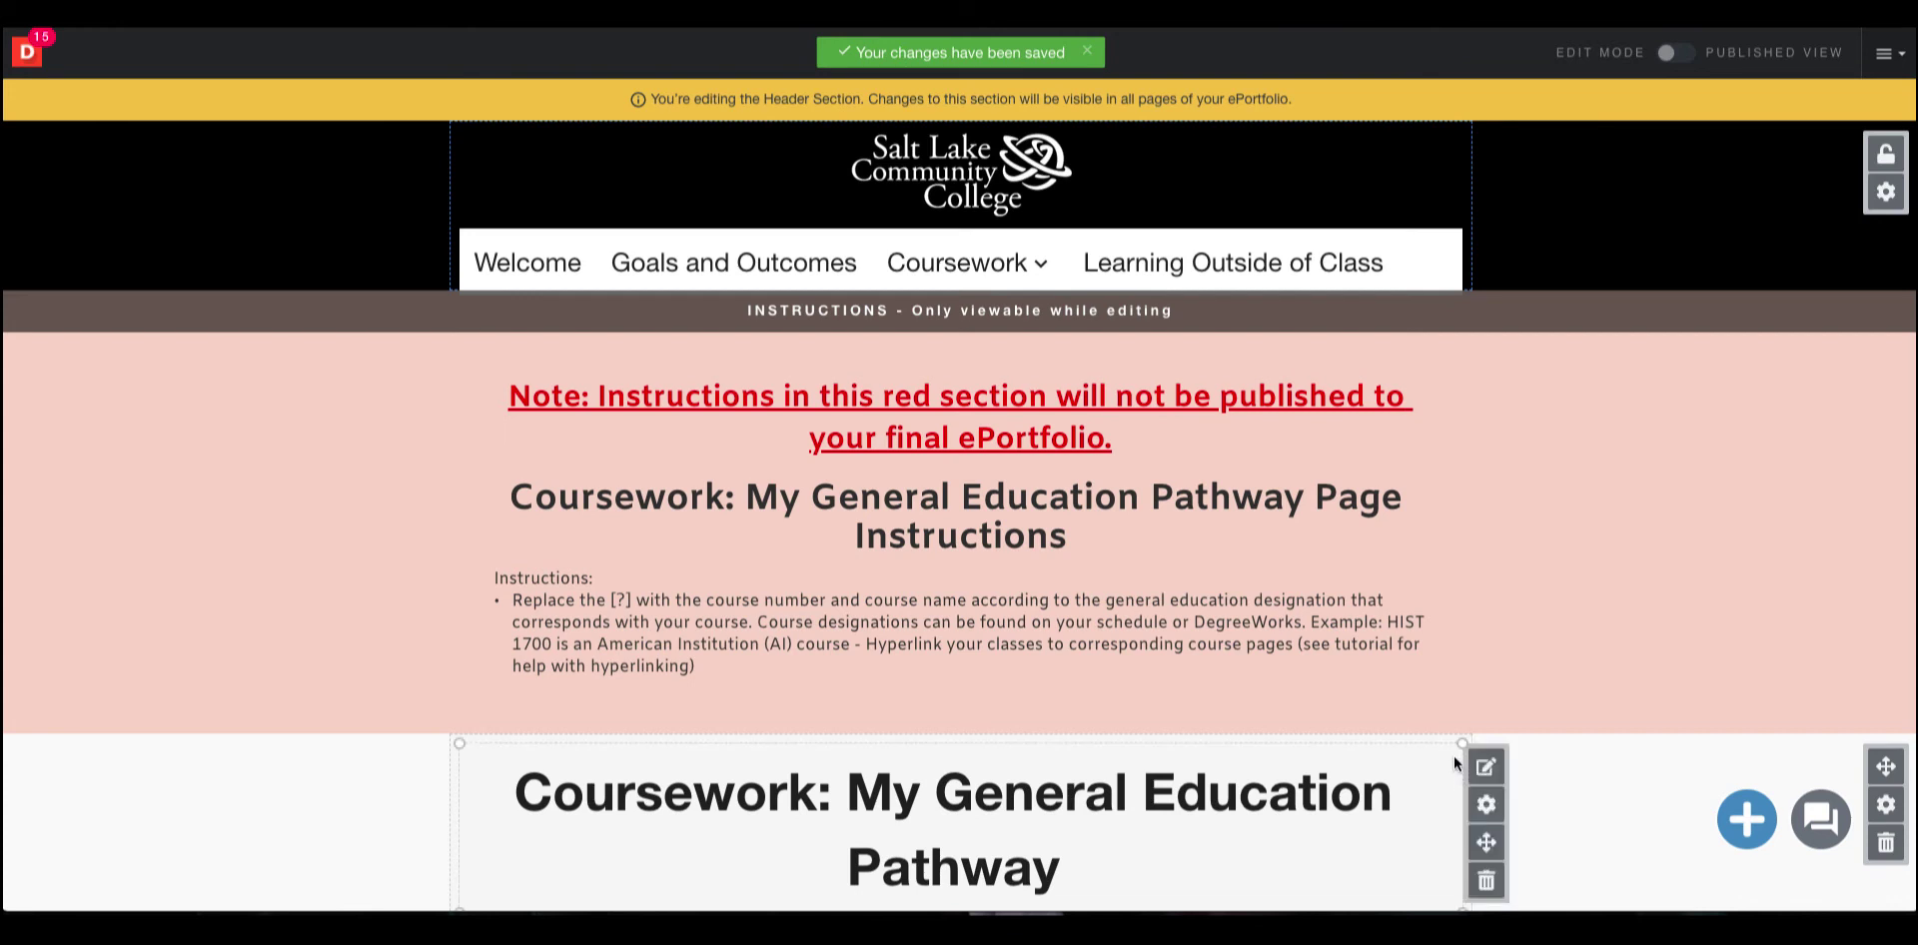
Copy the link address of the HLAC 1052 (LW) page from the Coursework navigation menu.
{"action": "mouse_move", "coordinate": [957, 265]}
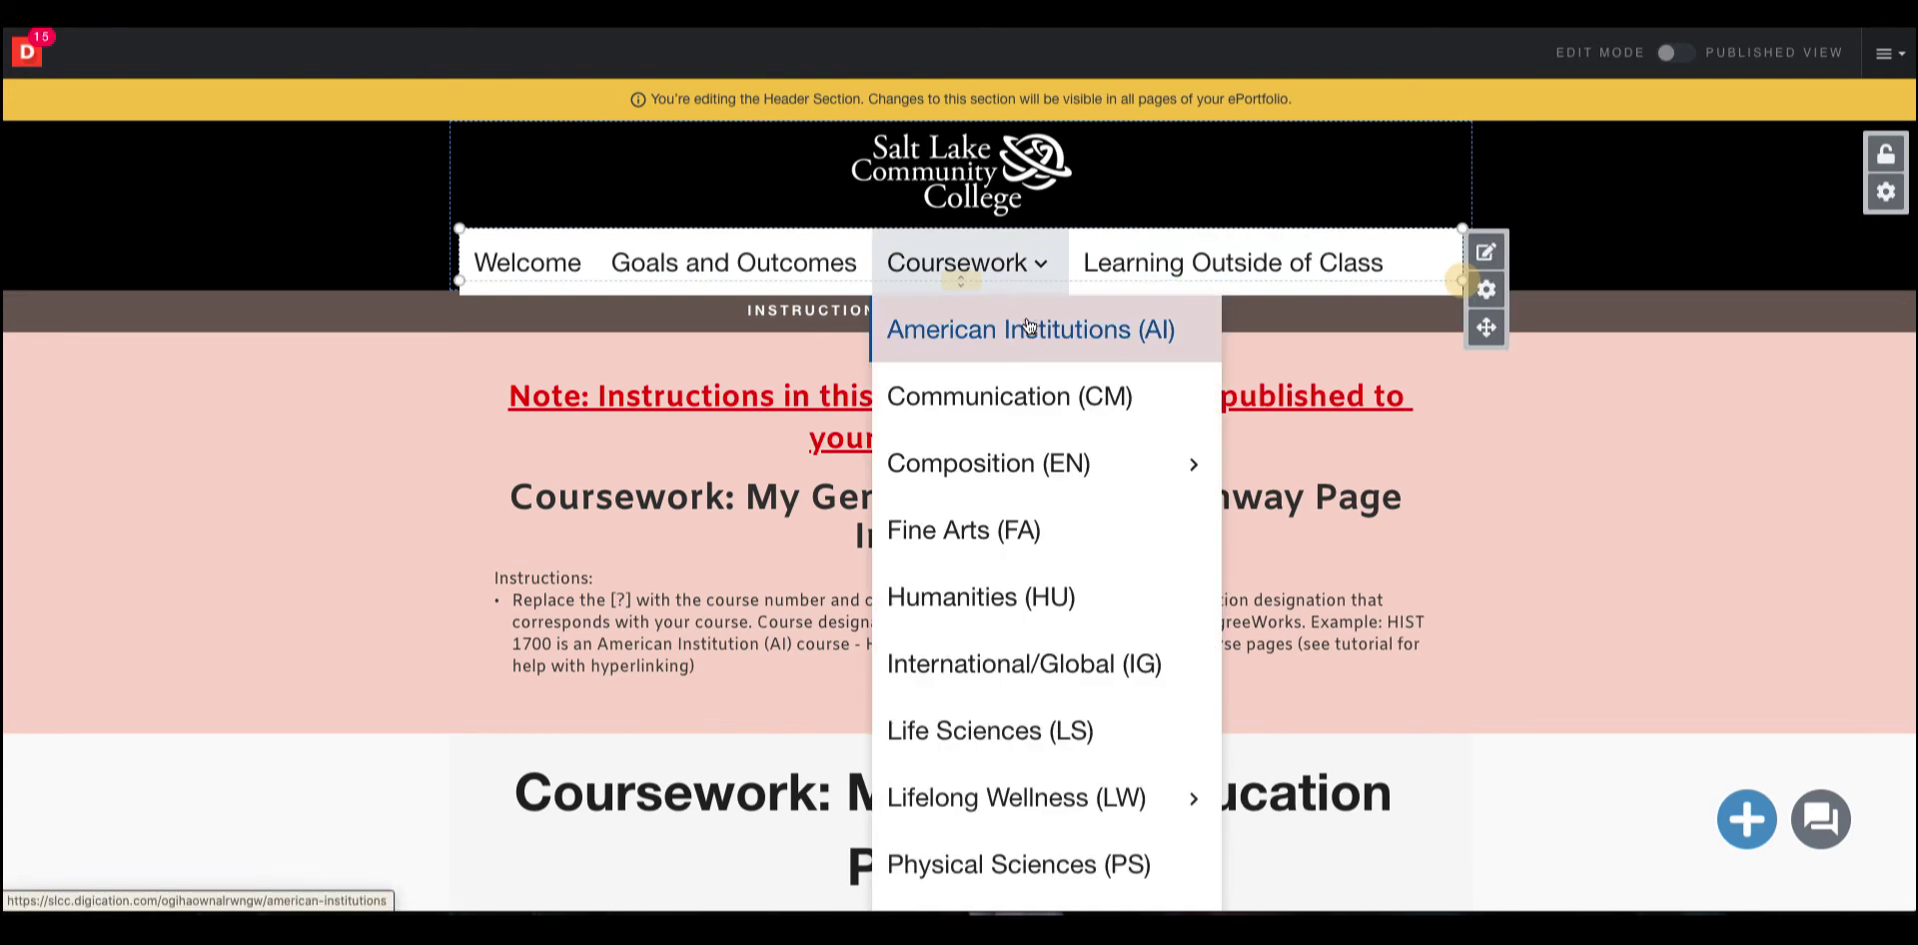
{"action": "scroll", "coordinate": [999, 599], "scroll_direction": "down", "scroll_amount": 2}
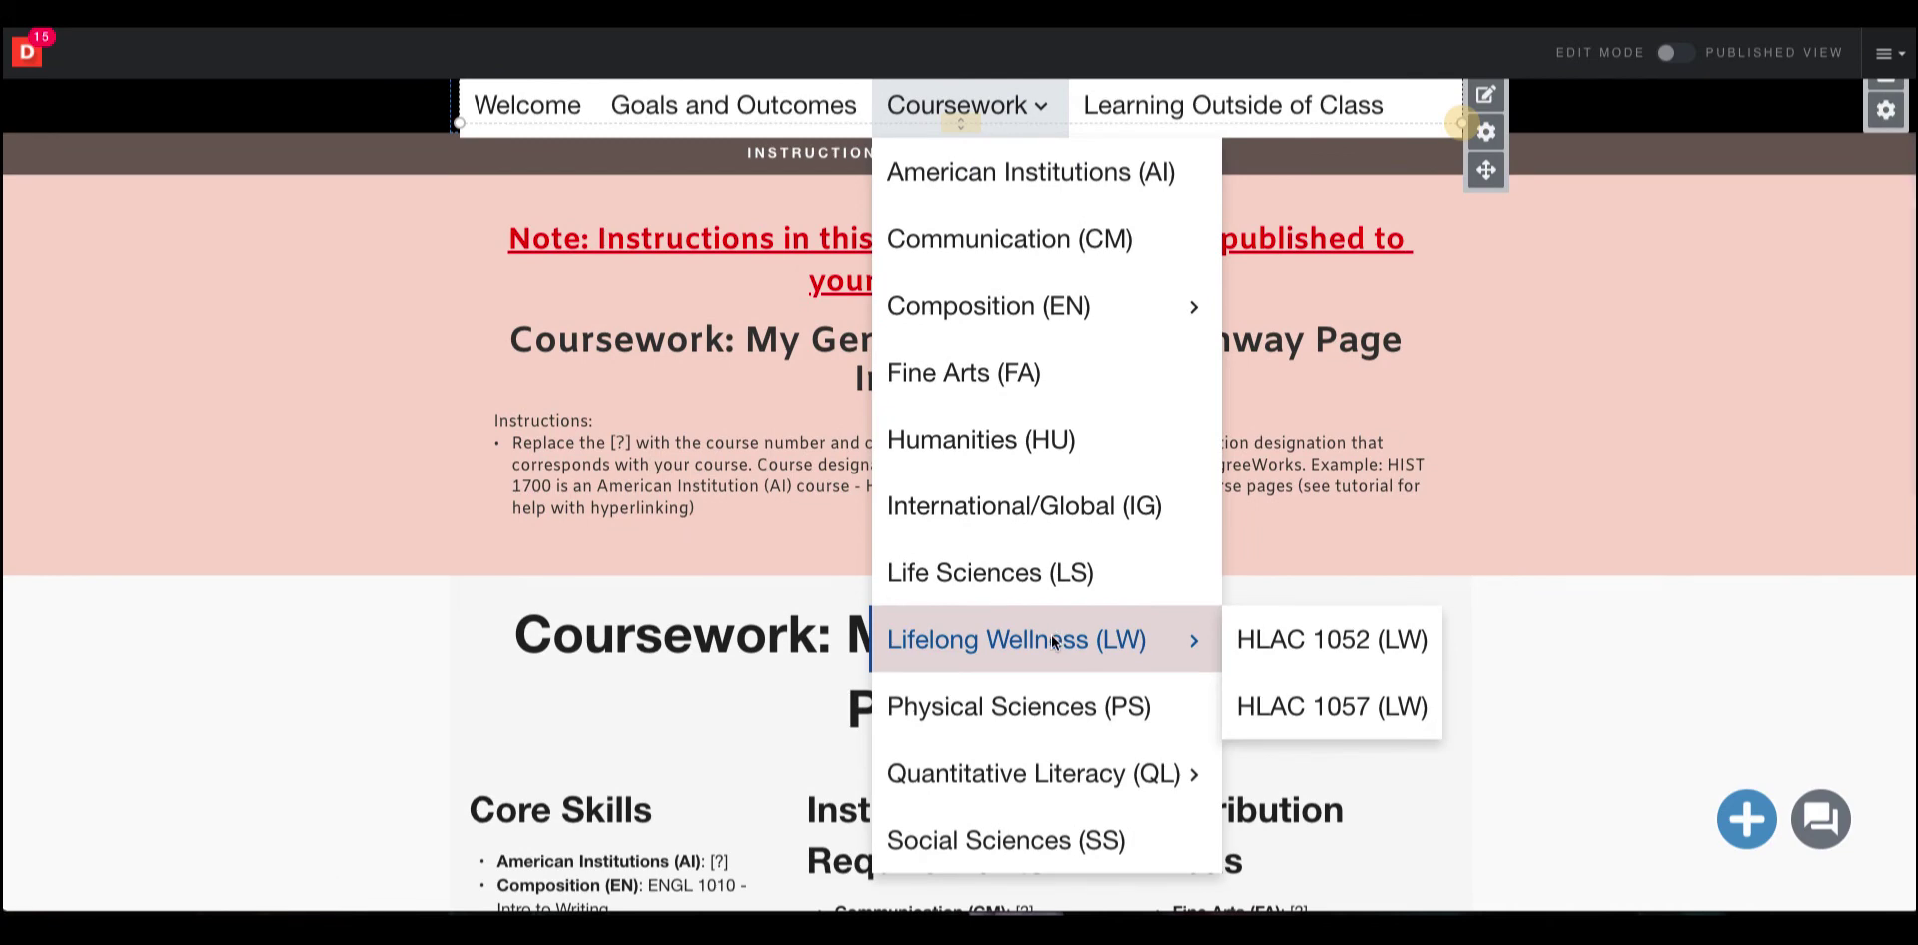
{"action": "left_click", "coordinate": [1053, 641]}
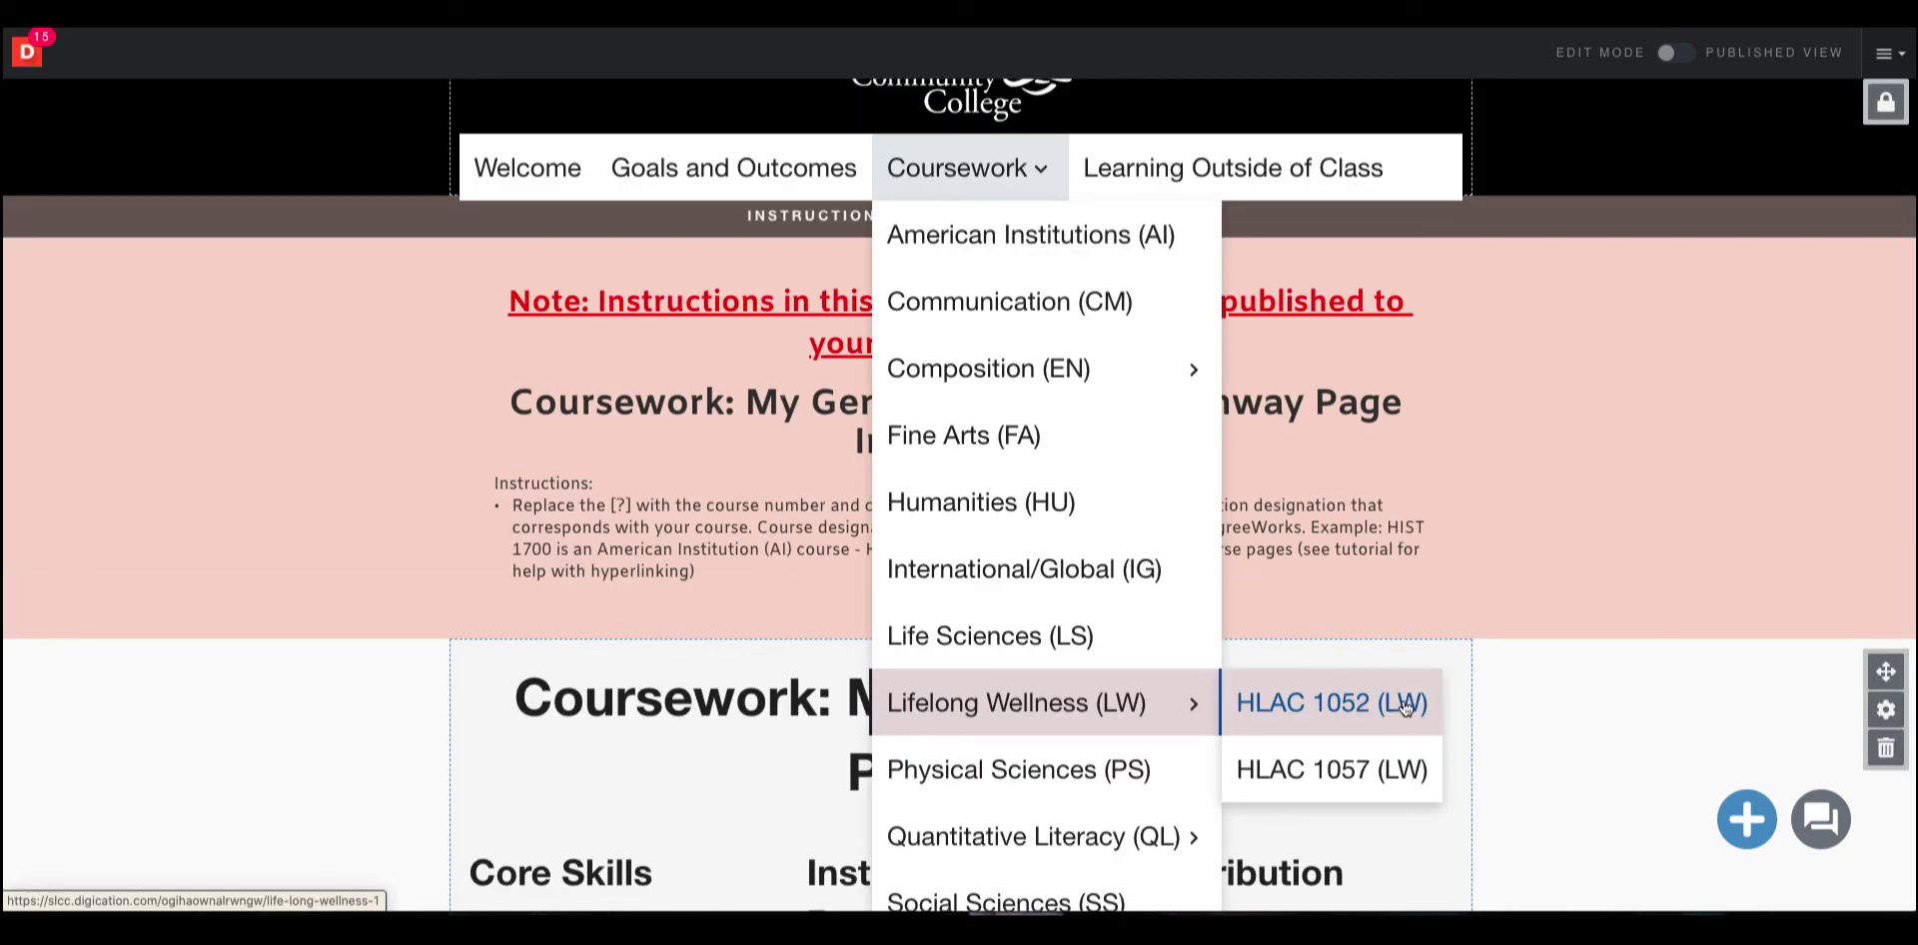
{"action": "right_click", "coordinate": [1398, 706]}
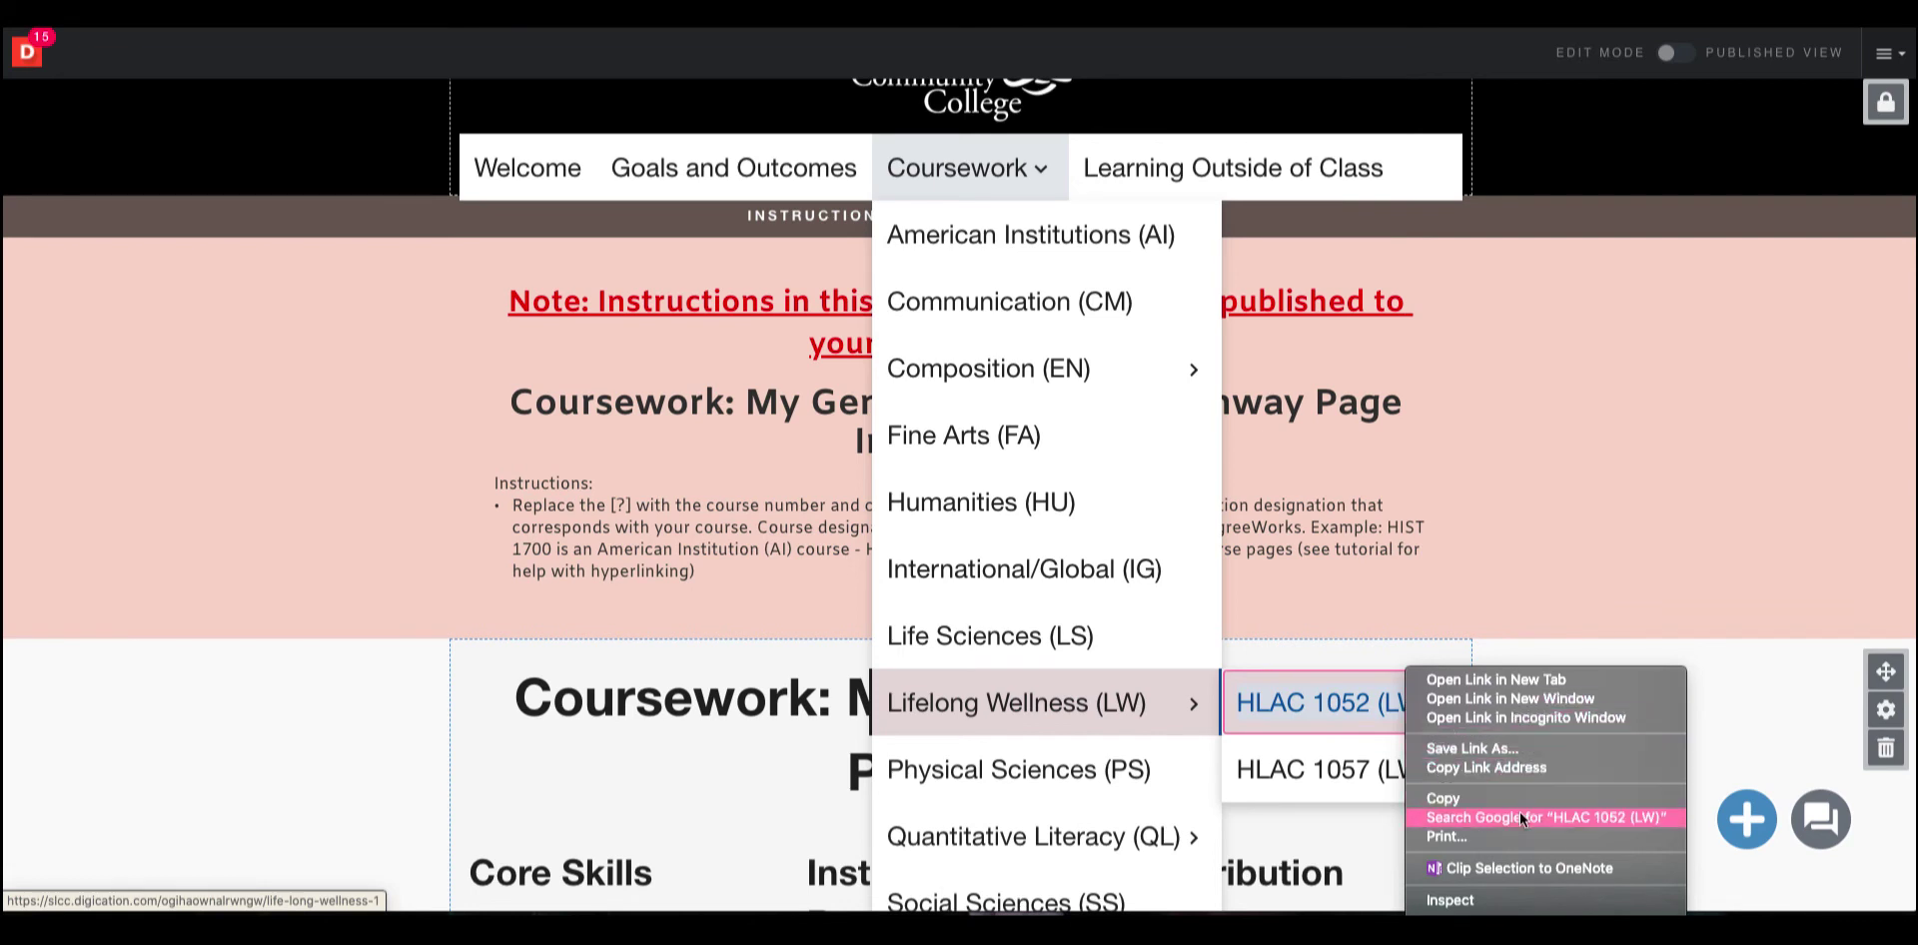
{"action": "left_click", "coordinate": [1520, 765]}
Hyperlink the text "HLAC 1052 - High Intensity Interval Training" to the copied HLAC 1052 page address.
{"action": "scroll", "coordinate": [1520, 766], "scroll_direction": "down", "scroll_amount": 3}
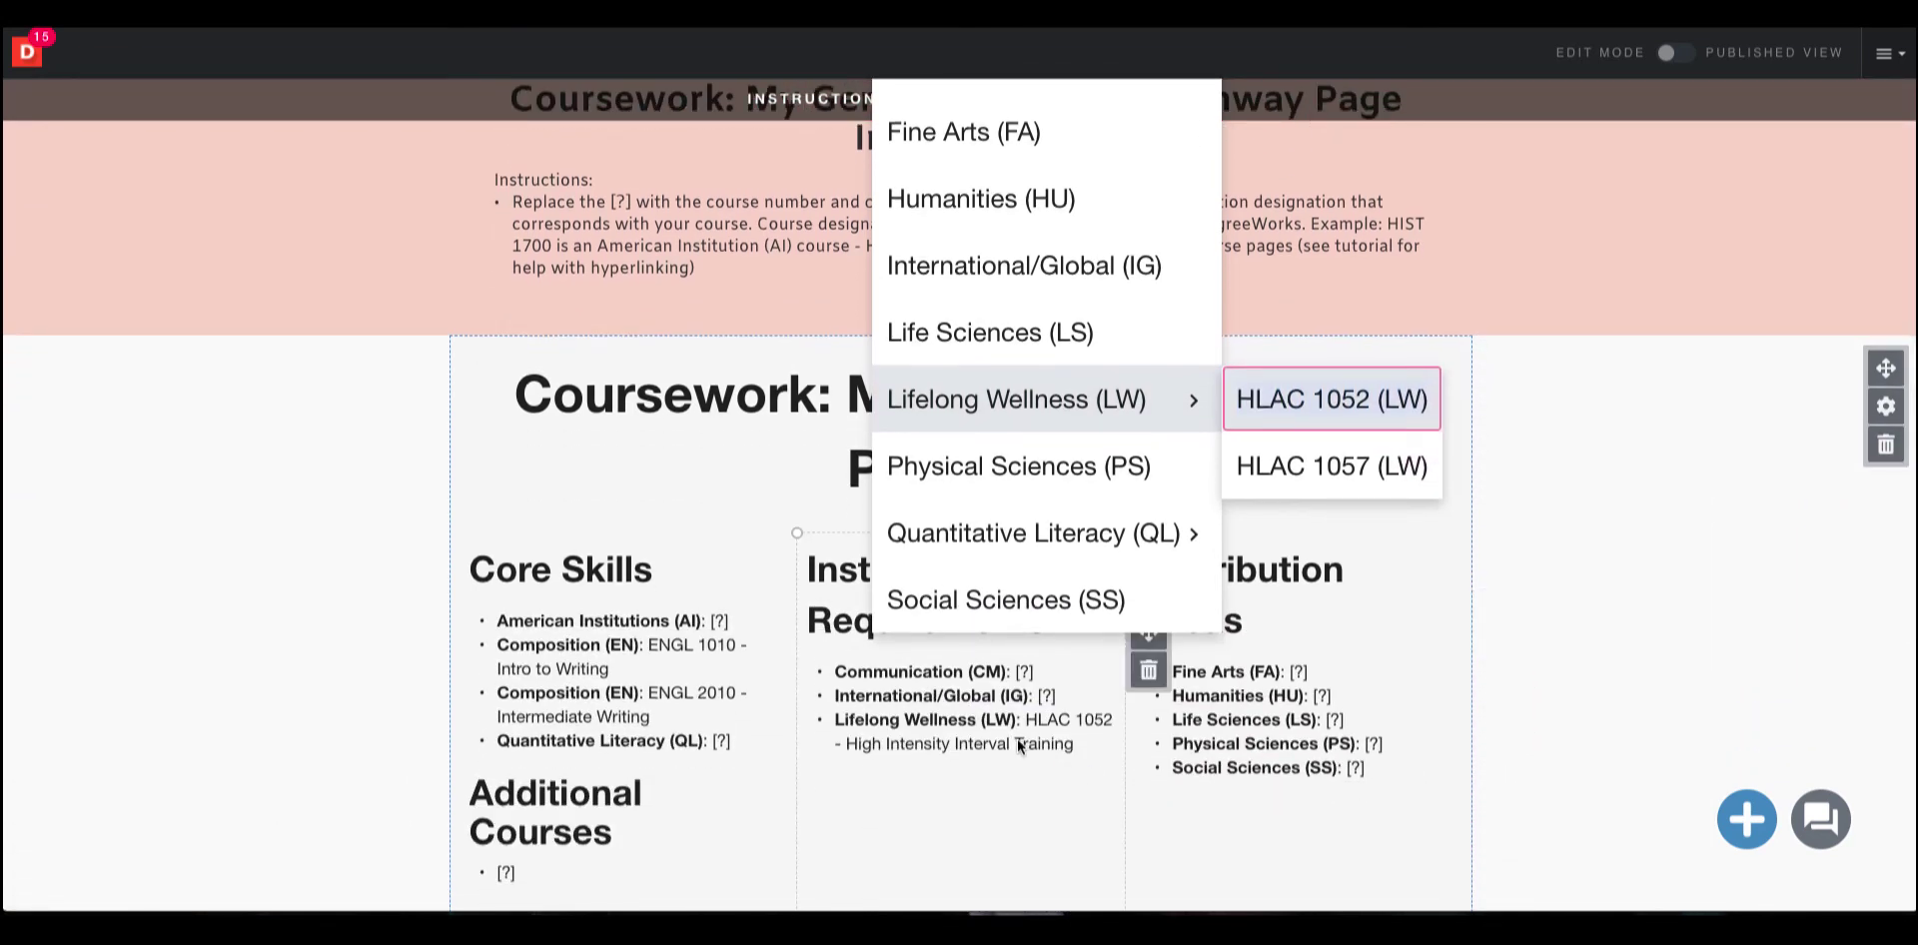
{"action": "scroll", "coordinate": [1017, 745], "scroll_direction": "down", "scroll_amount": 1}
{"action": "scroll", "coordinate": [1018, 745], "scroll_direction": "up", "scroll_amount": 1}
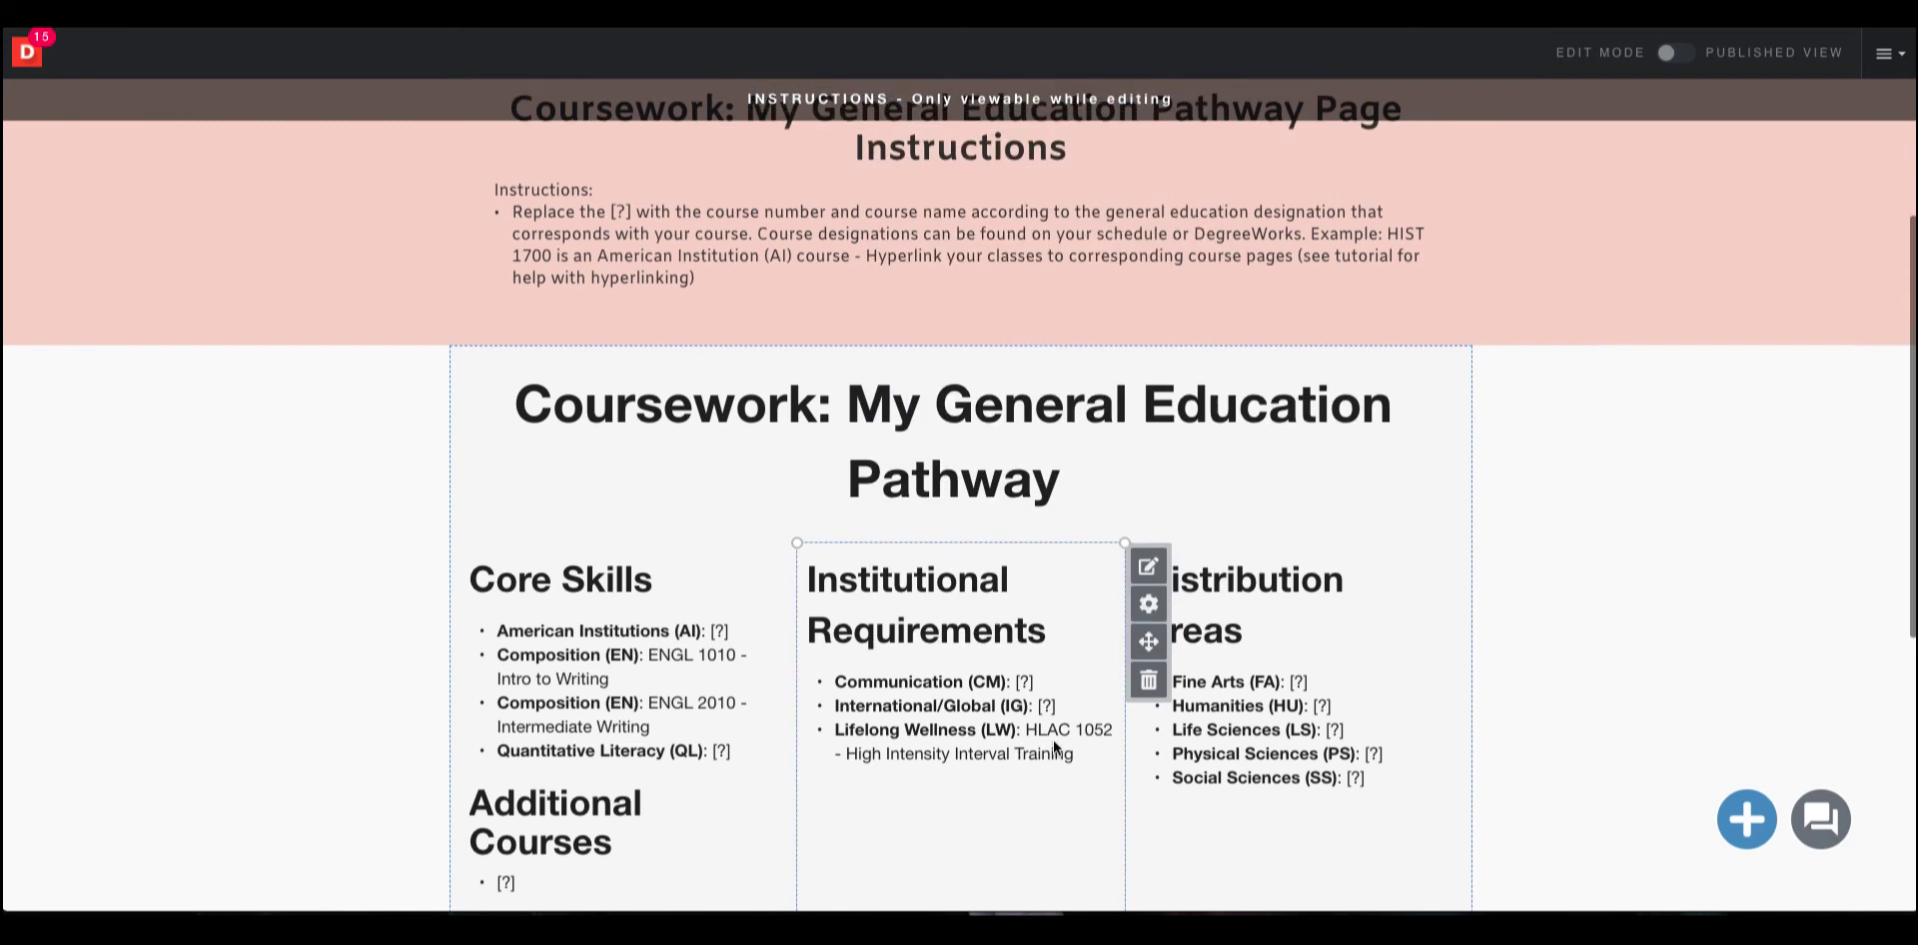
{"action": "left_click", "coordinate": [1071, 756]}
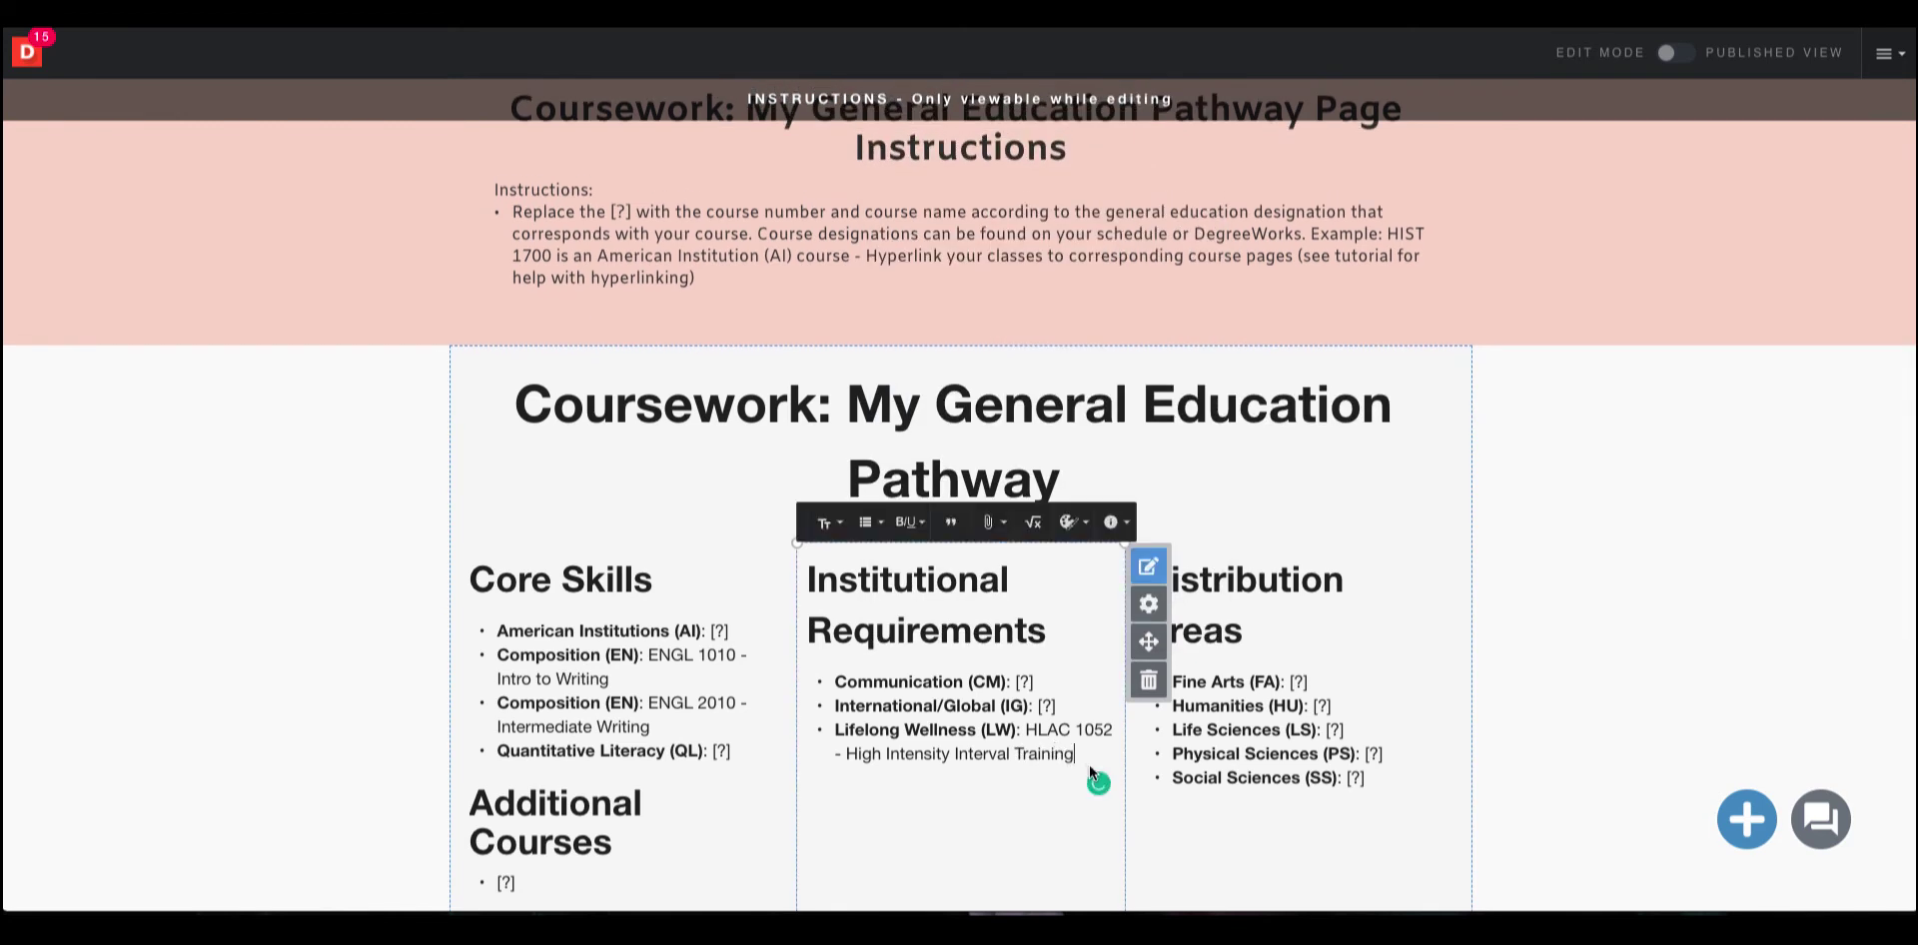
{"action": "left_click_drag", "start_coordinate": [1081, 761], "coordinate": [1031, 743]}
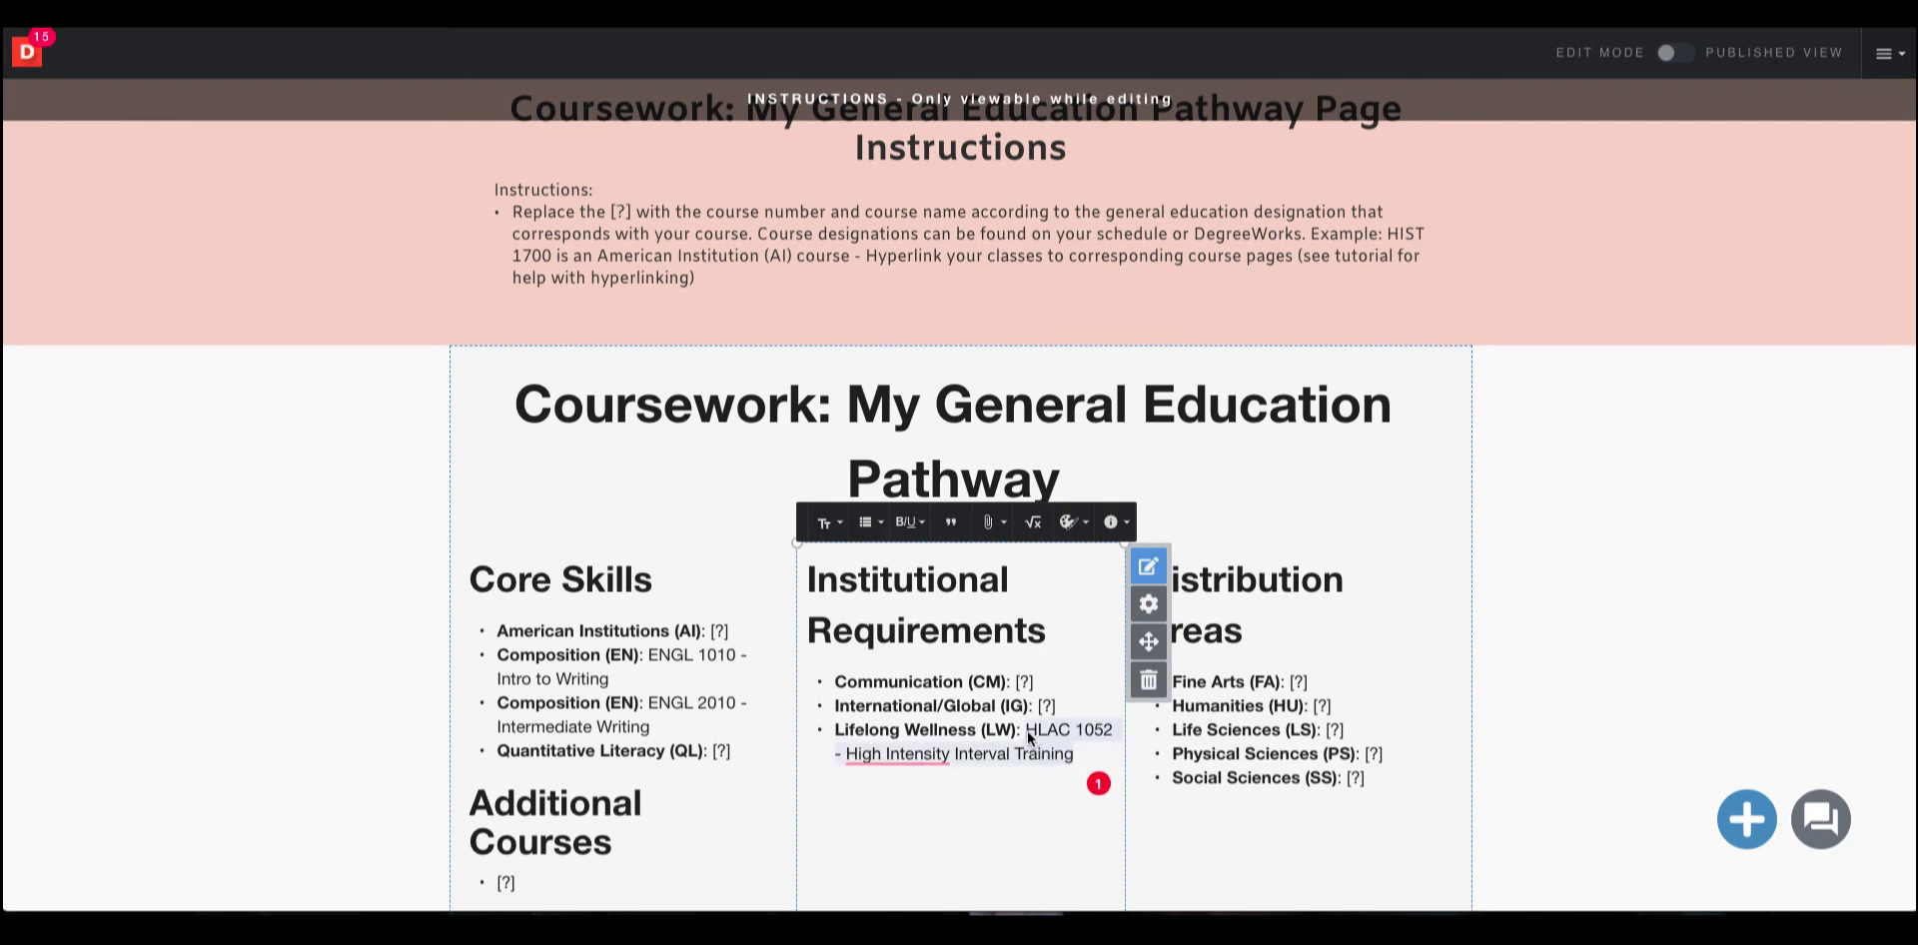
{"action": "left_click", "coordinate": [988, 522]}
{"action": "left_click", "coordinate": [954, 575]}
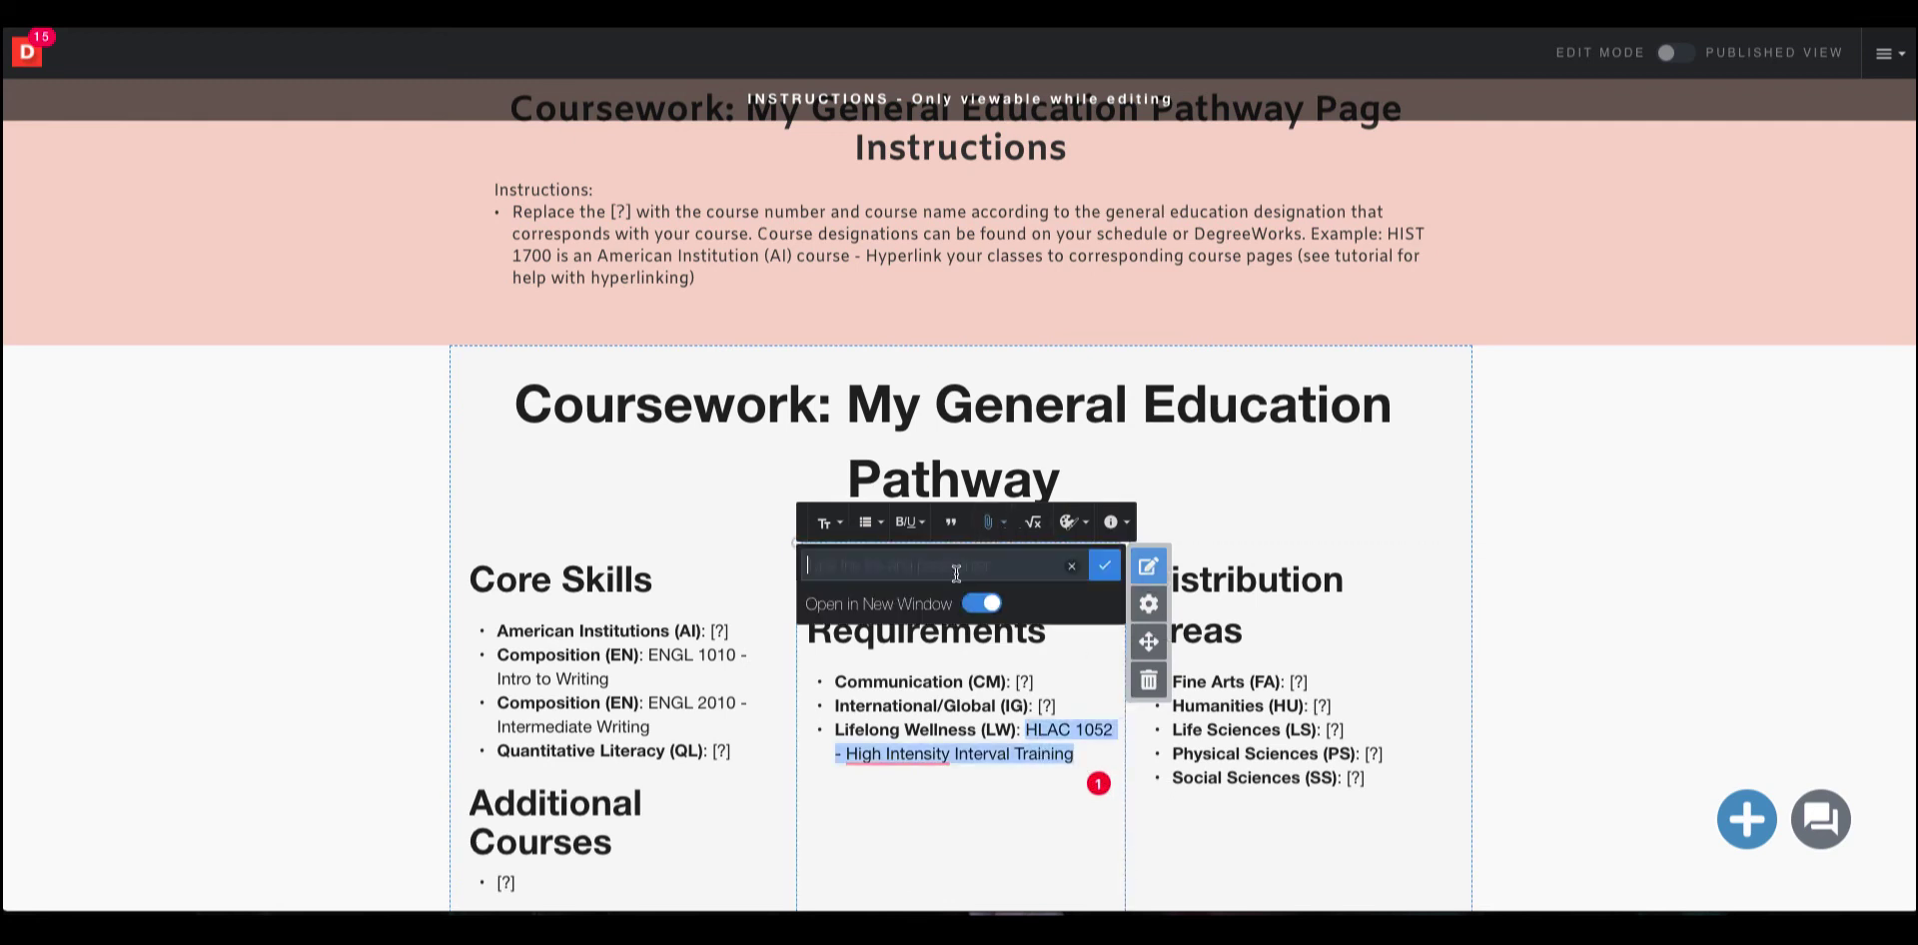
{"action": "right_click", "coordinate": [949, 562]}
{"action": "left_click", "coordinate": [1020, 691]}
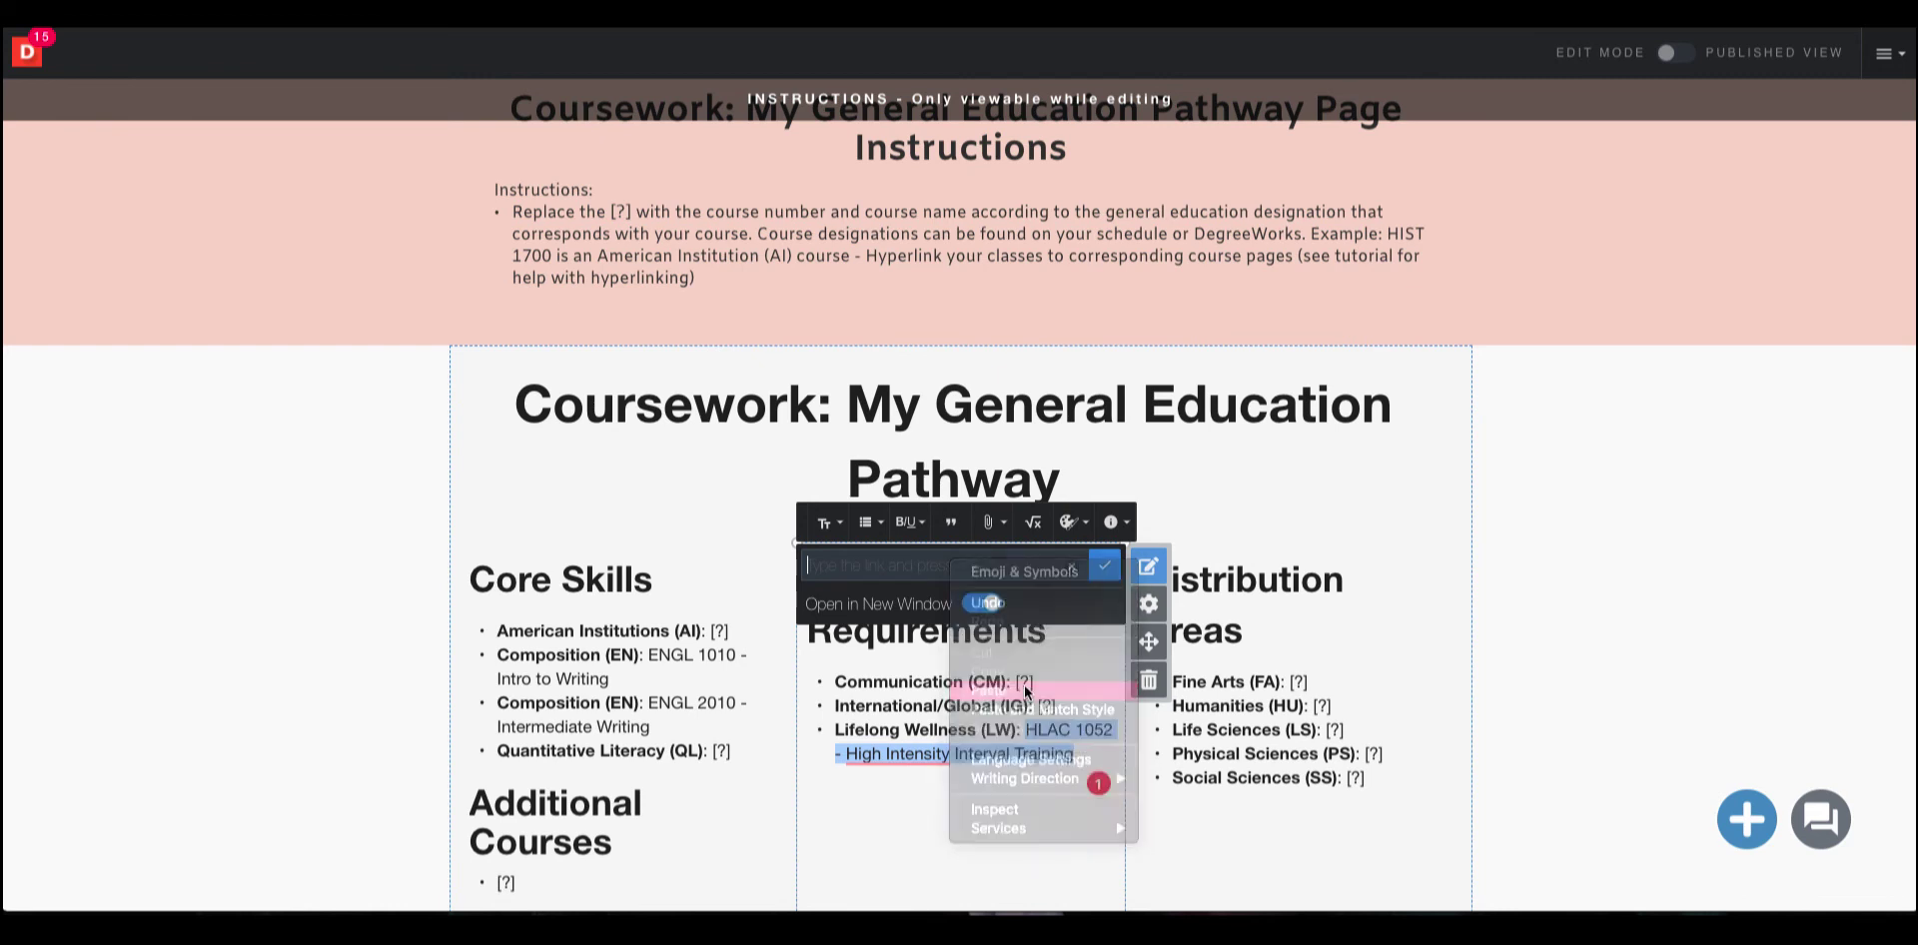
{"action": "left_click", "coordinate": [1104, 565]}
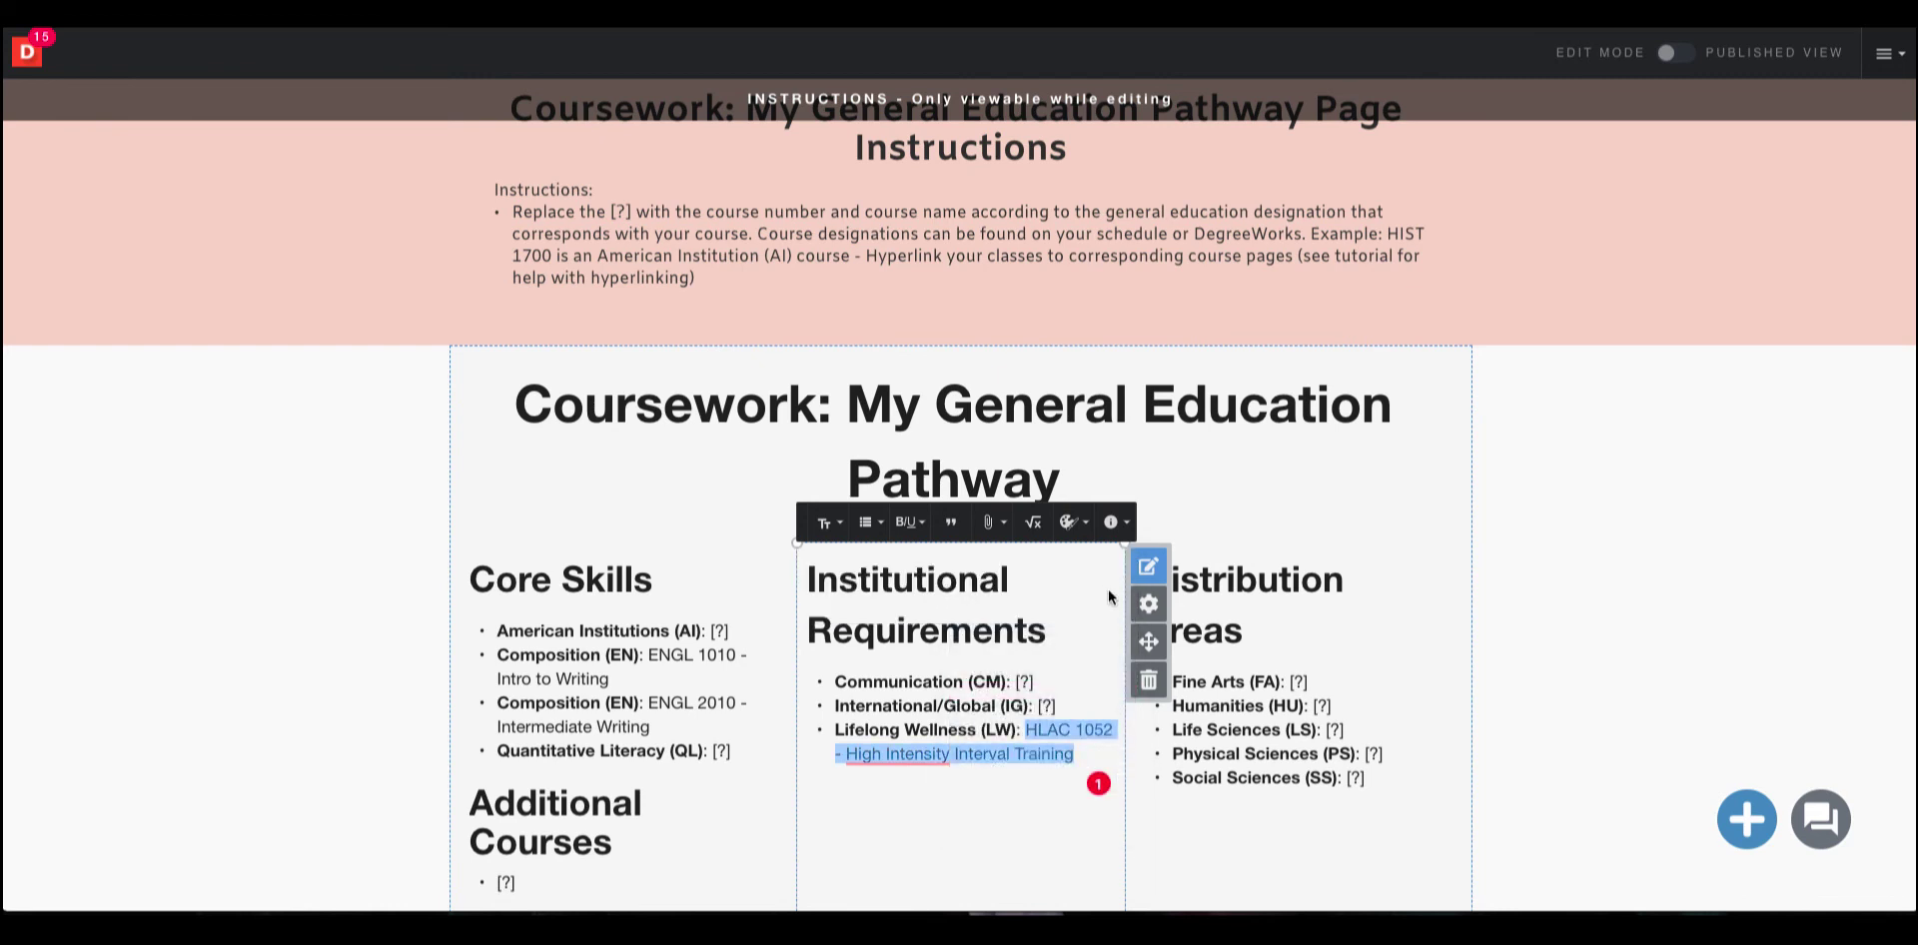
{"action": "left_click", "coordinate": [1085, 763]}
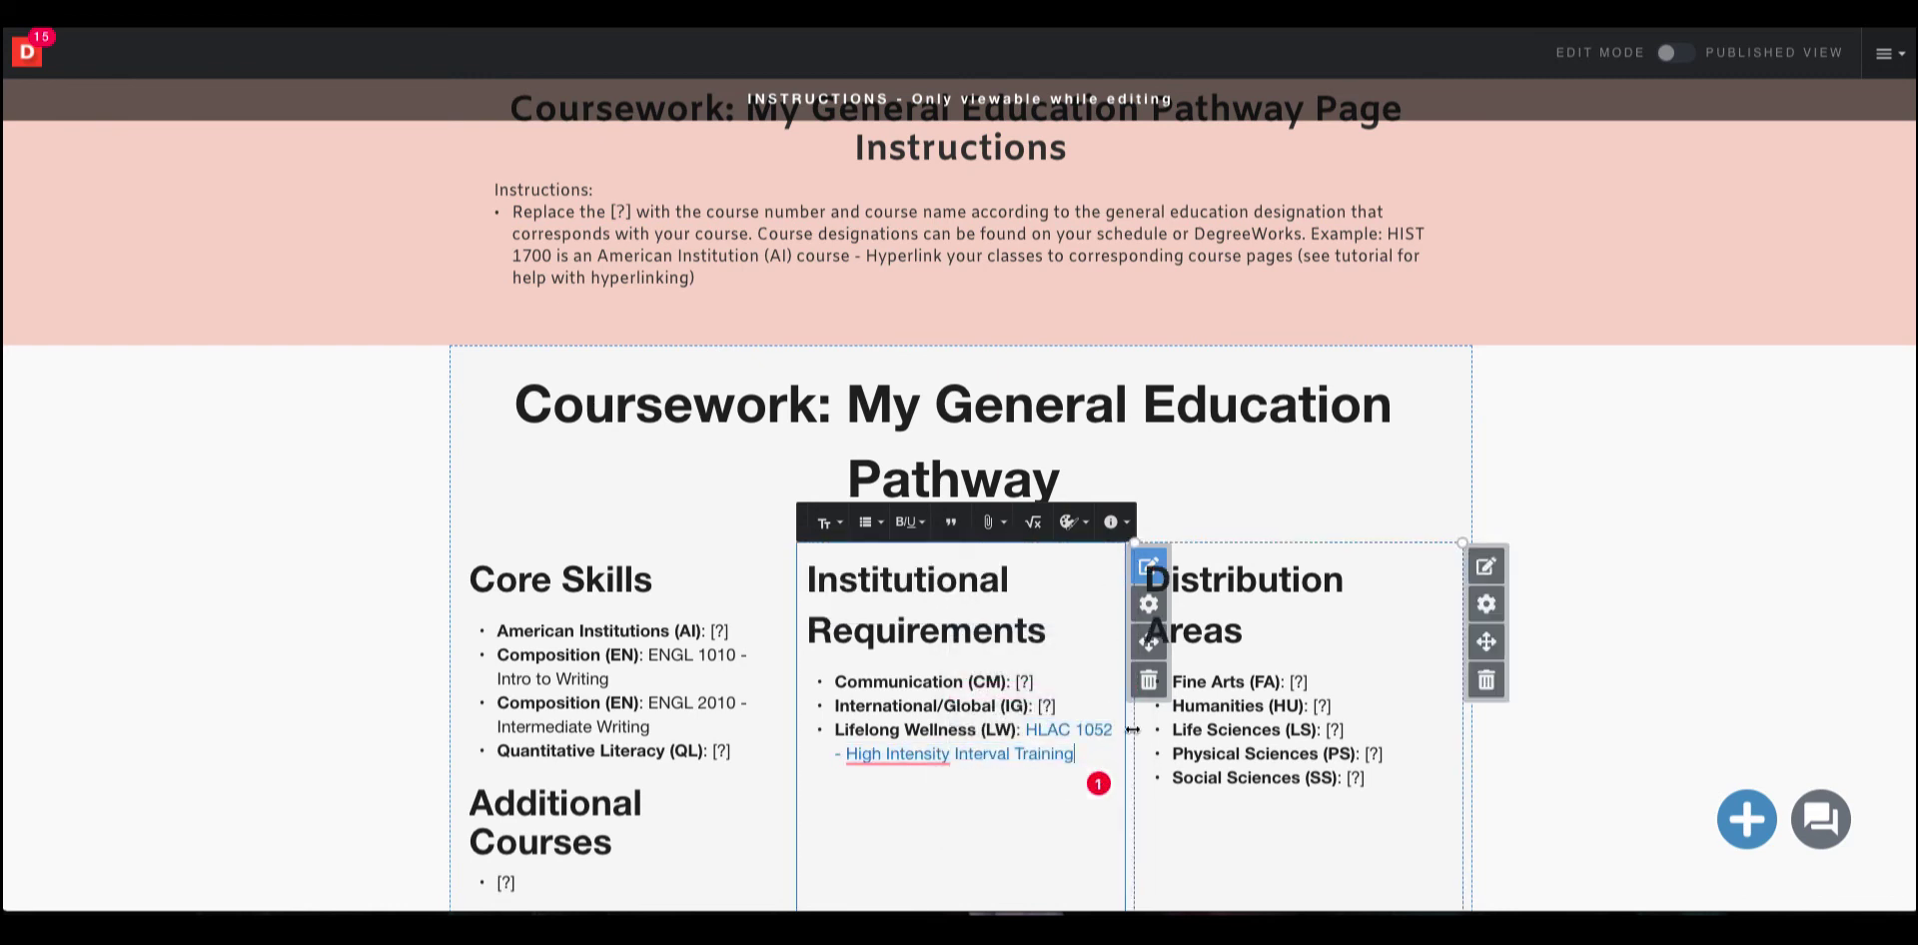
Start a new bullet below it and paste the bold "Lifelong Wellness (LW):" label into it.
{"action": "key", "text": "Return"}
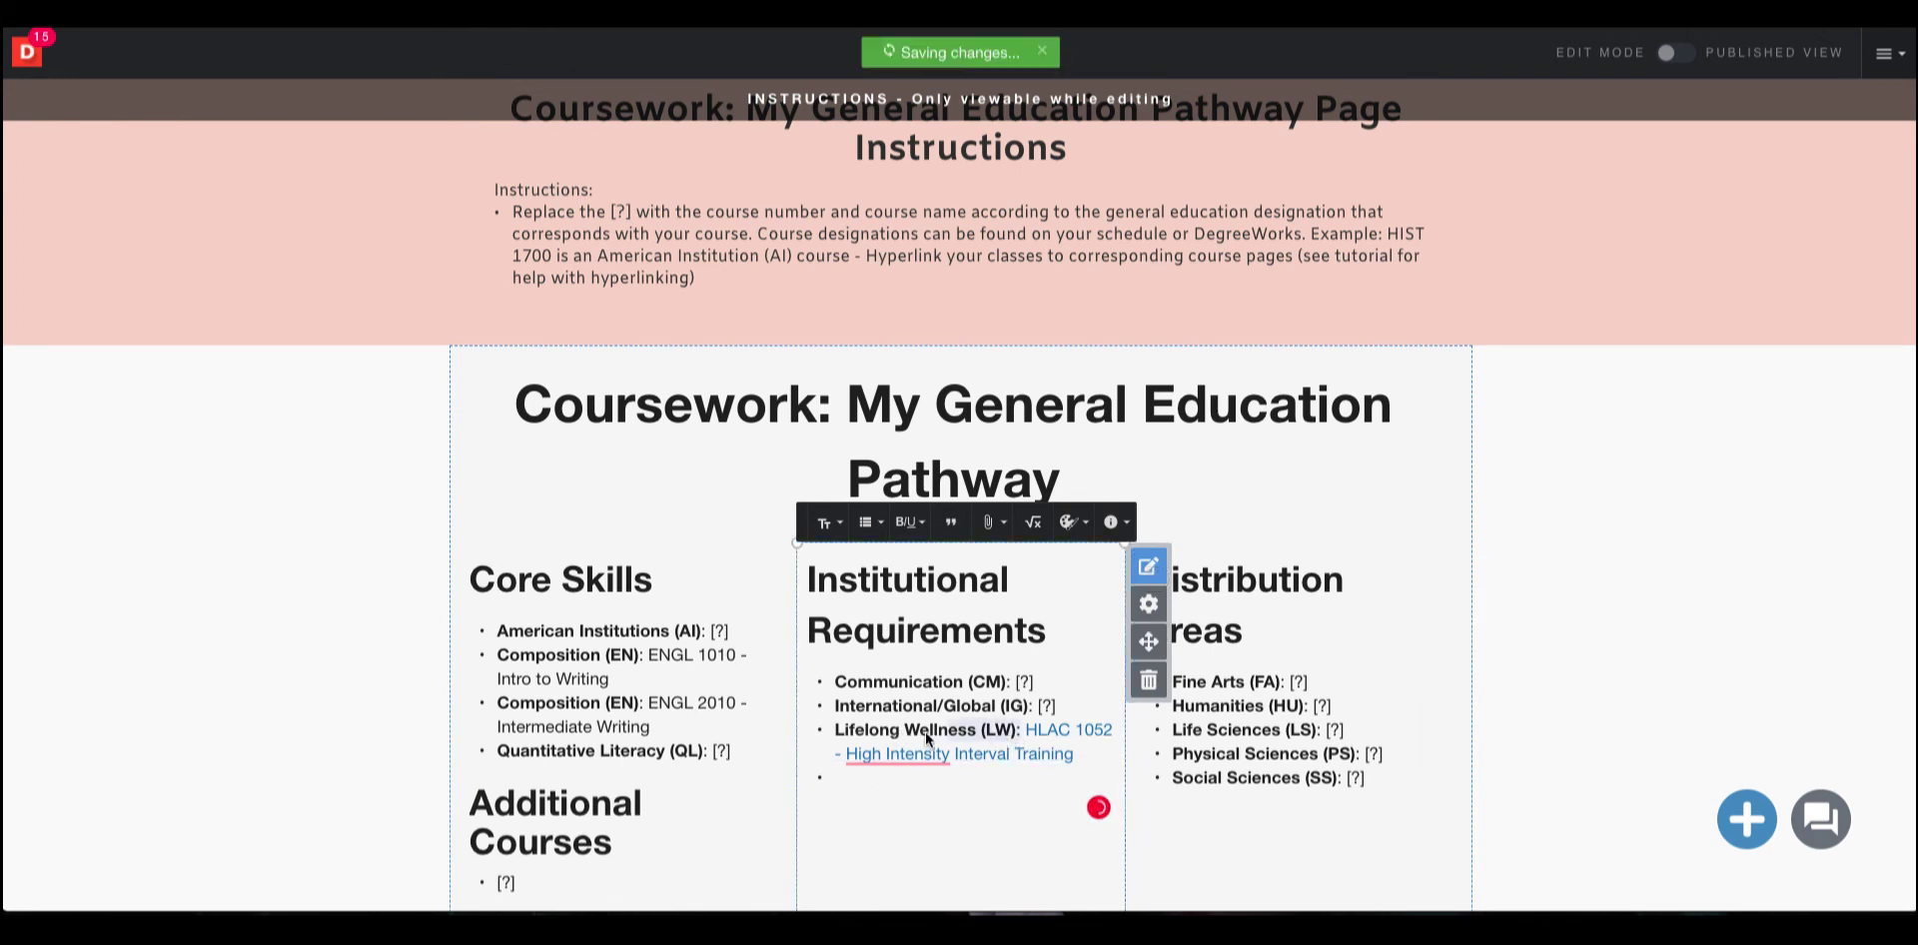
{"action": "right_click", "coordinate": [856, 732]}
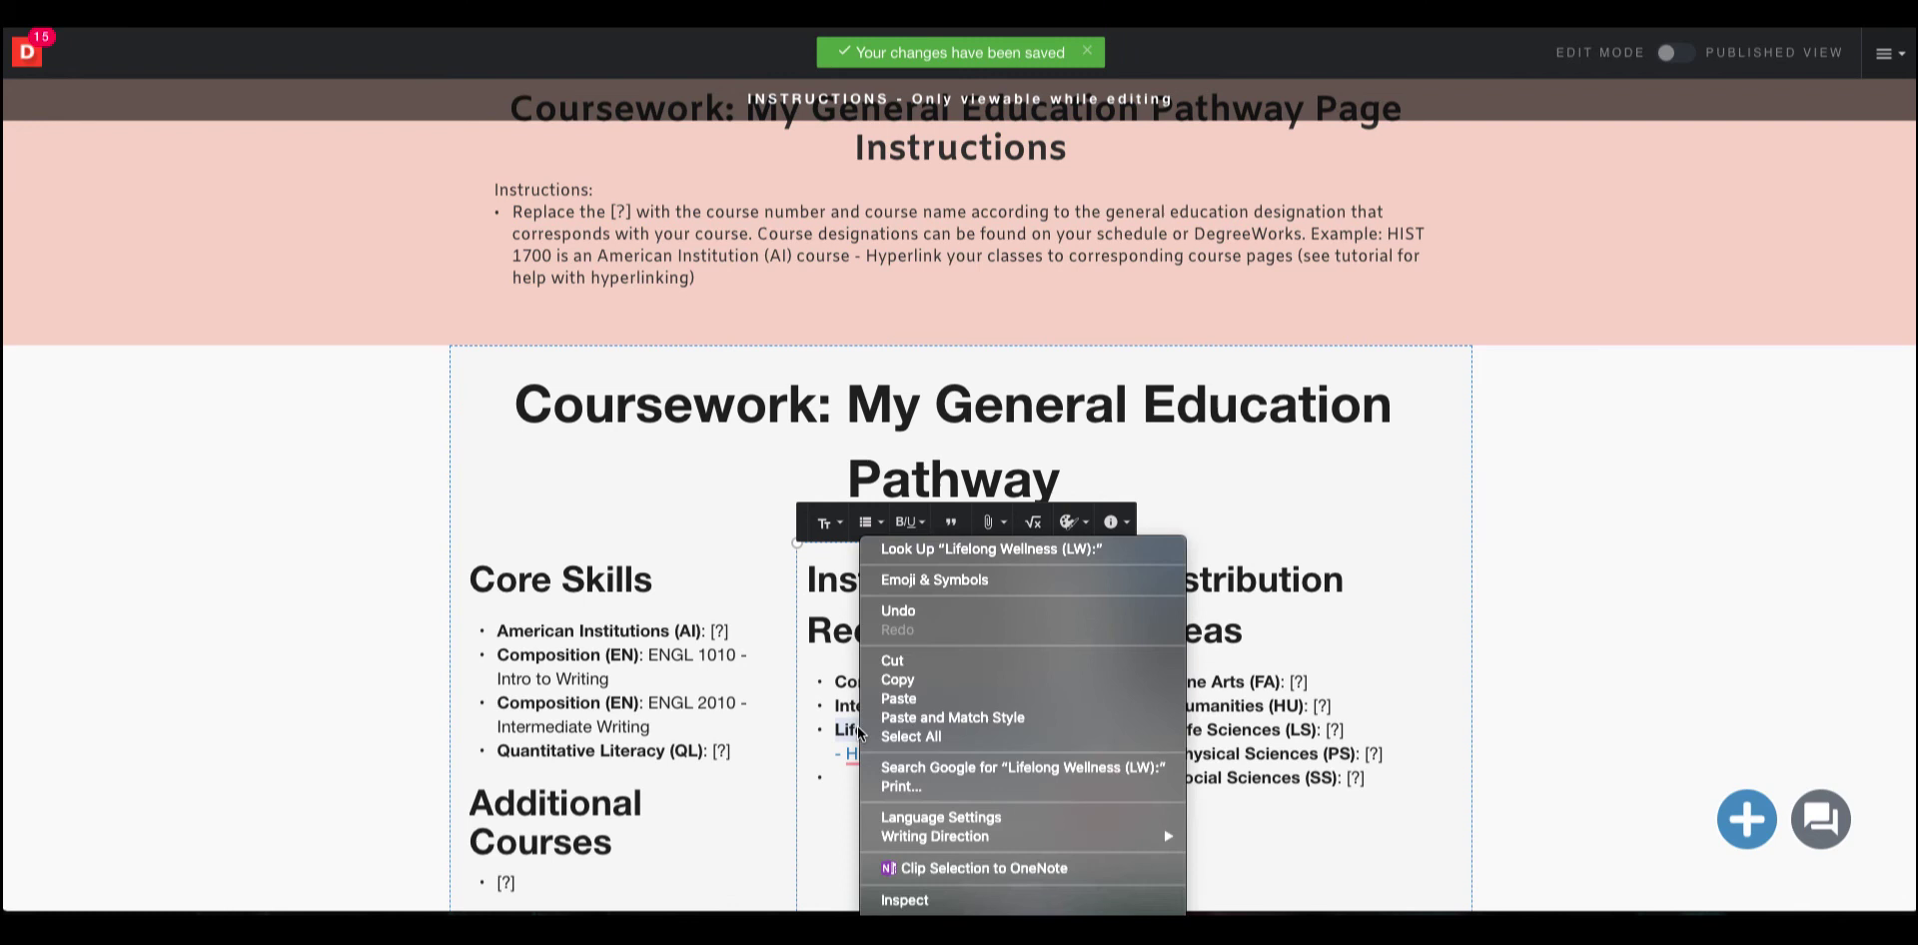
{"action": "left_click", "coordinate": [922, 682]}
{"action": "right_click", "coordinate": [863, 771]}
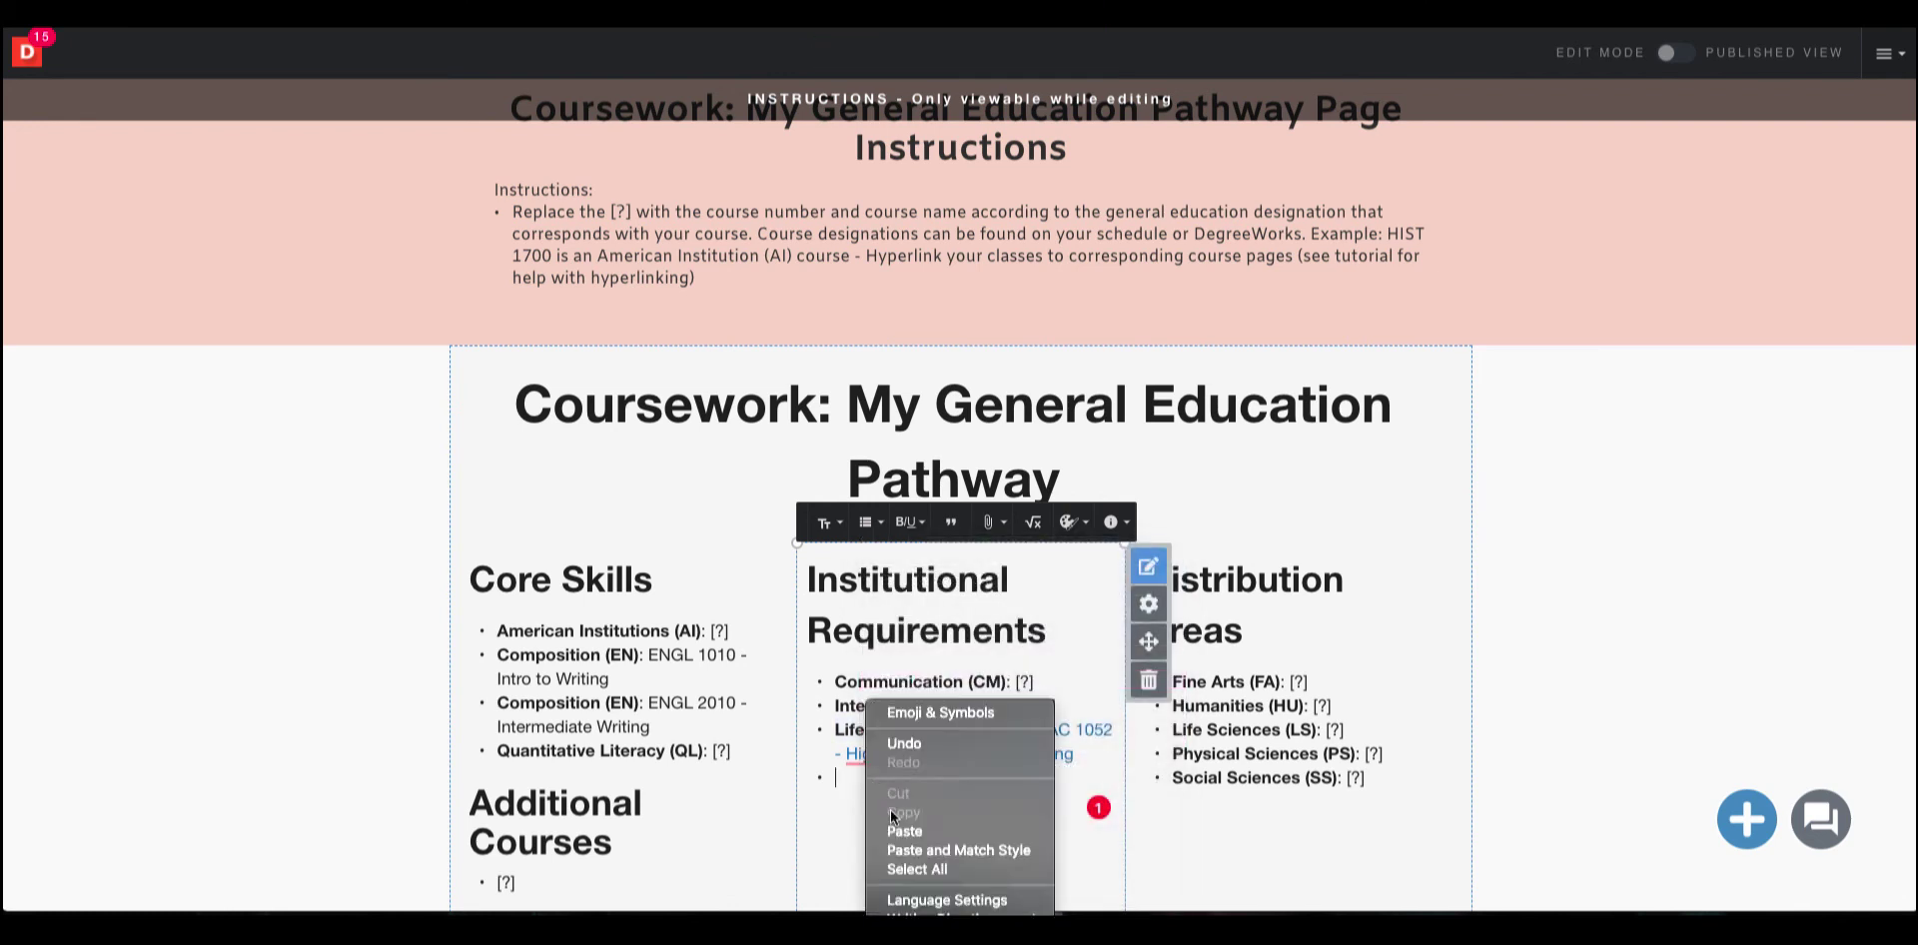
{"action": "left_click", "coordinate": [903, 830]}
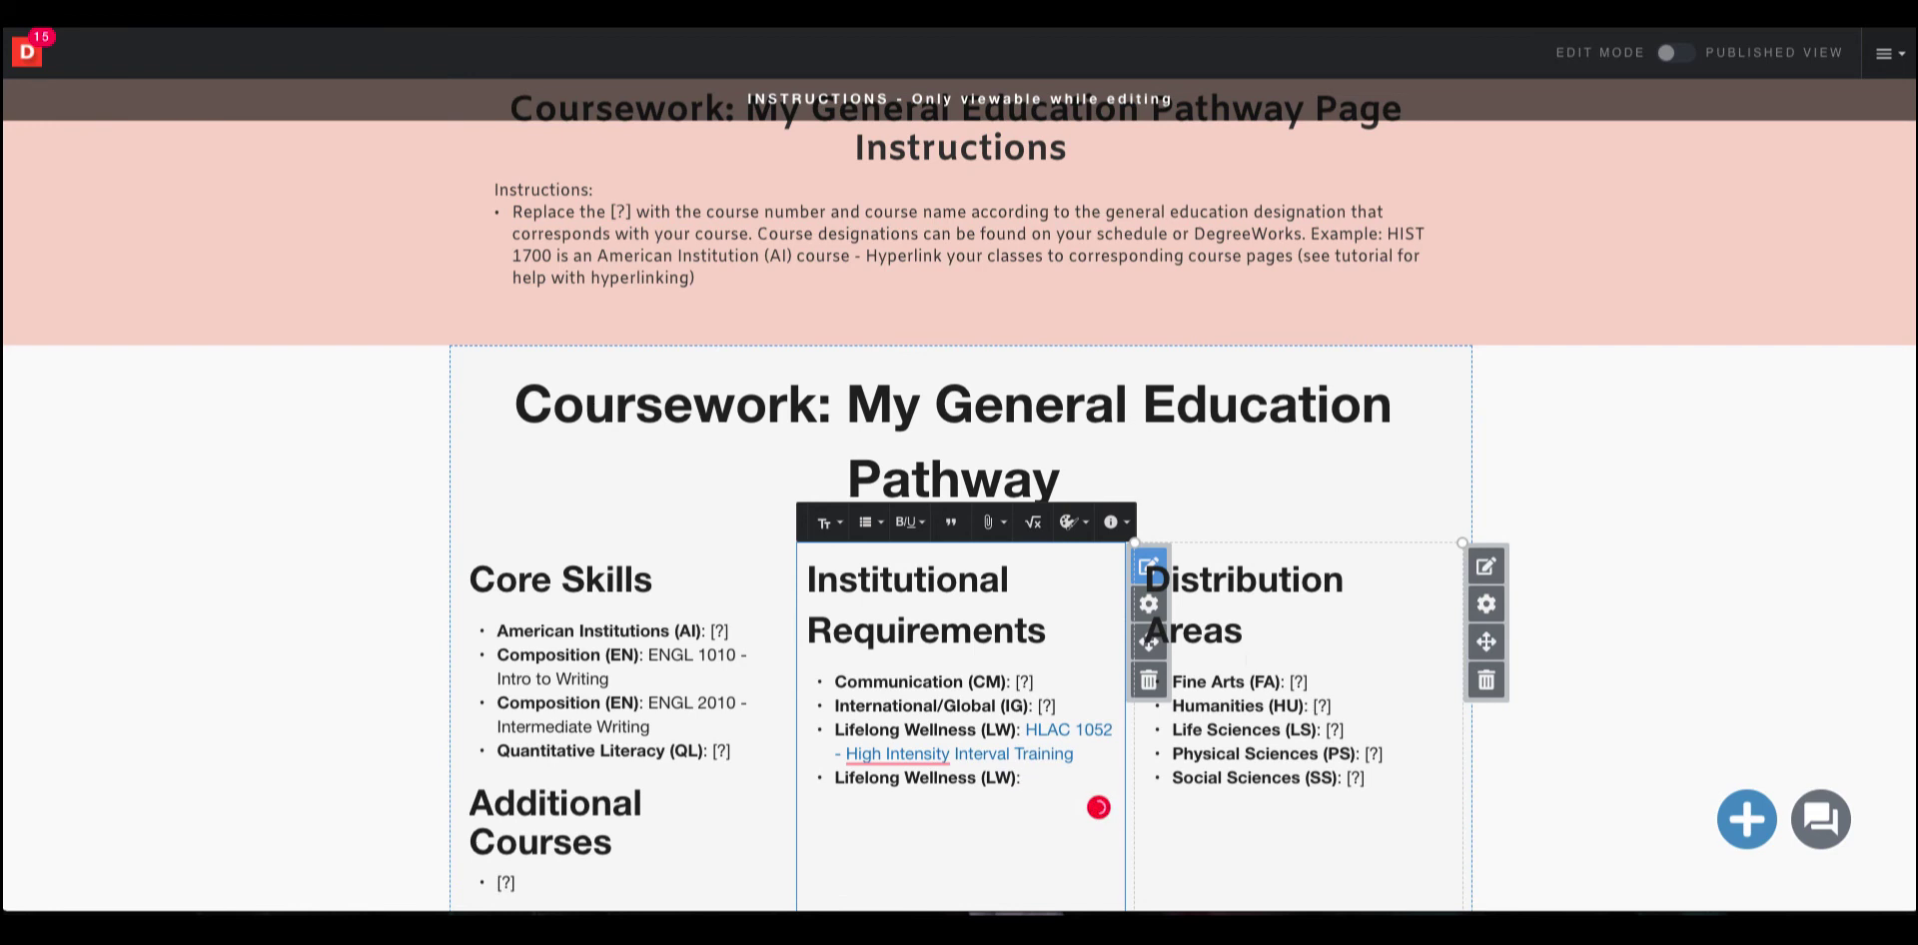
Enter "HLAC 1057 -" after the new Lifelong Wellness label.
{"action": "type", "text": "HLAC 10057 -"}
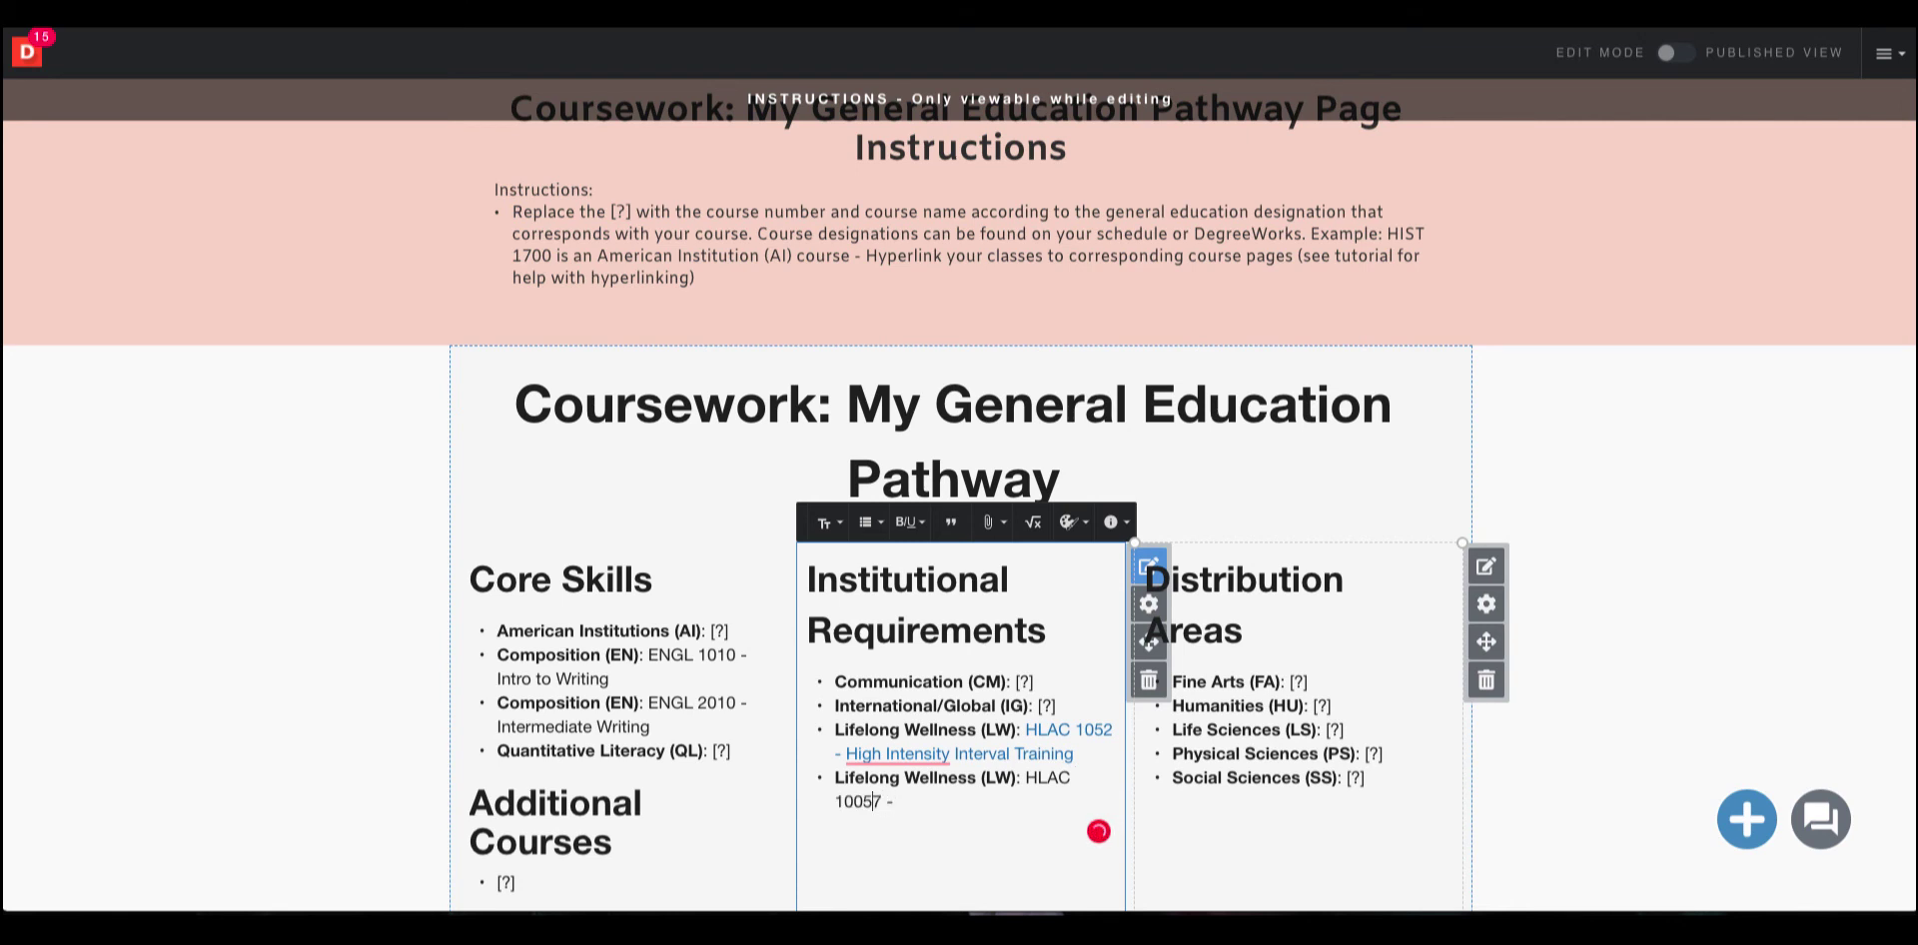
{"action": "key", "text": "BackSpace"}
{"action": "left_click", "coordinate": [994, 811]}
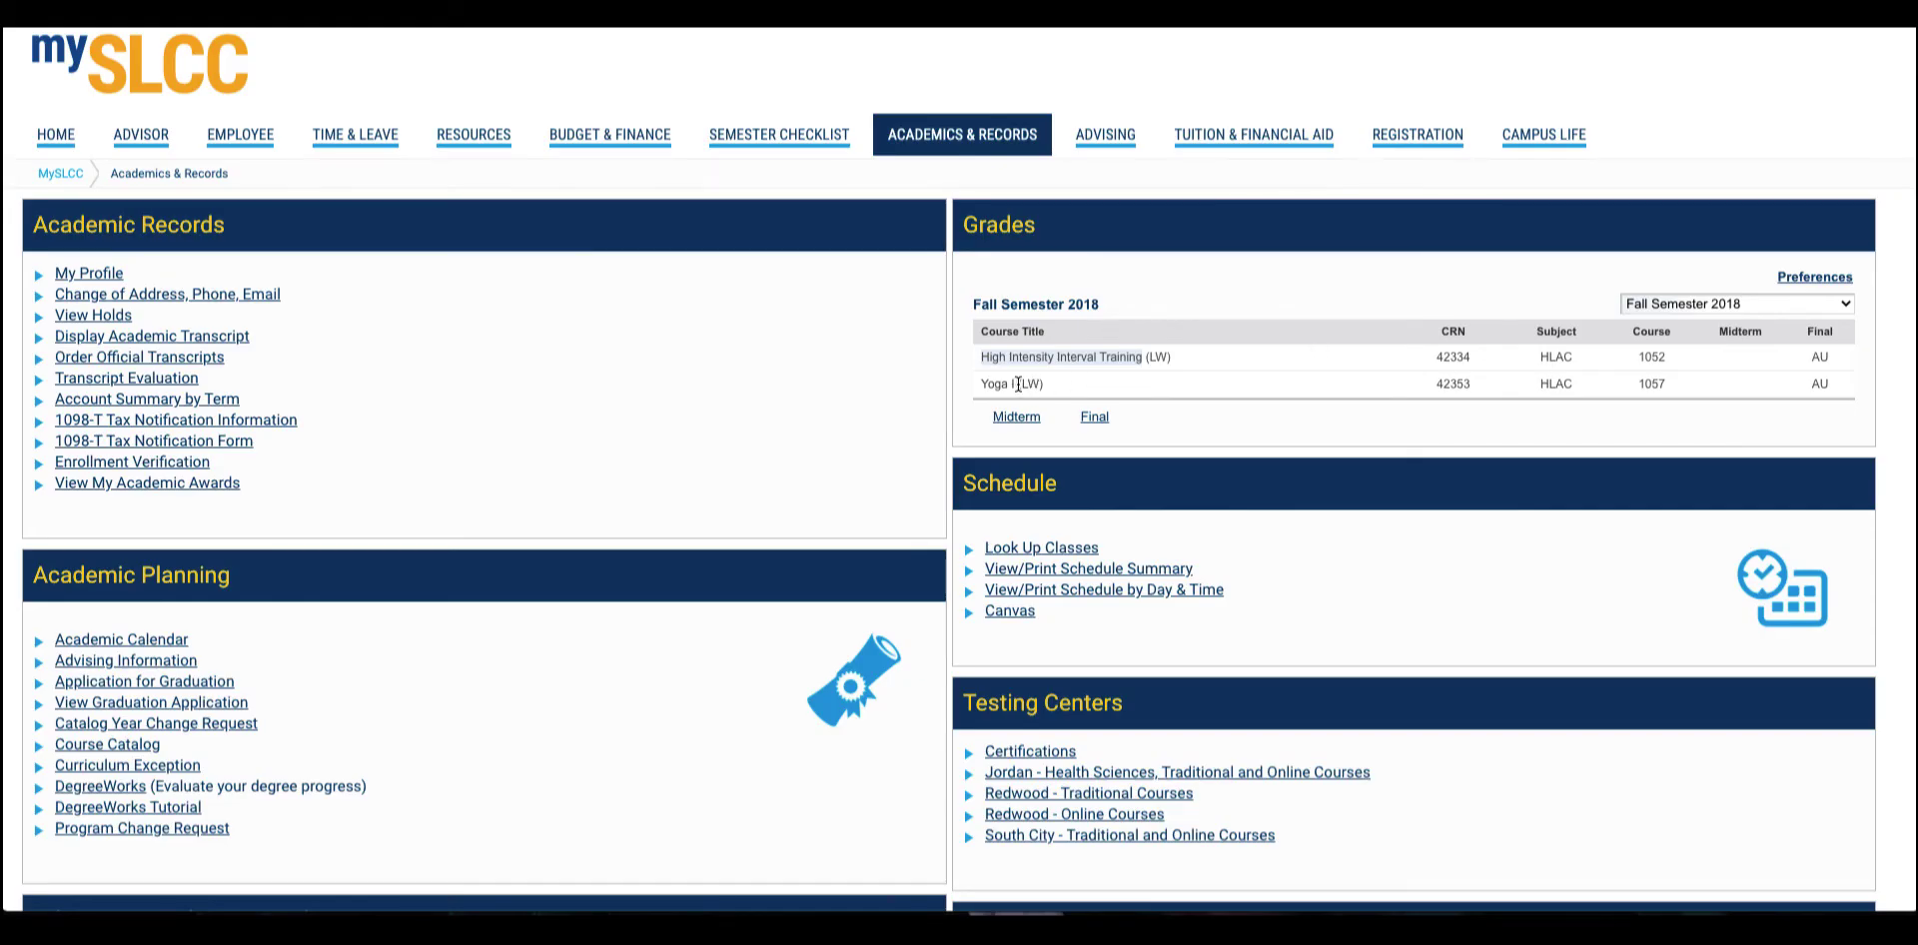
Switch to the mySLCC grades list, copy the "Yoga I" course title, and paste it after HLAC 1057 -.
{"action": "left_click_drag", "start_coordinate": [1018, 384], "coordinate": [983, 385]}
{"action": "right_click", "coordinate": [995, 384]}
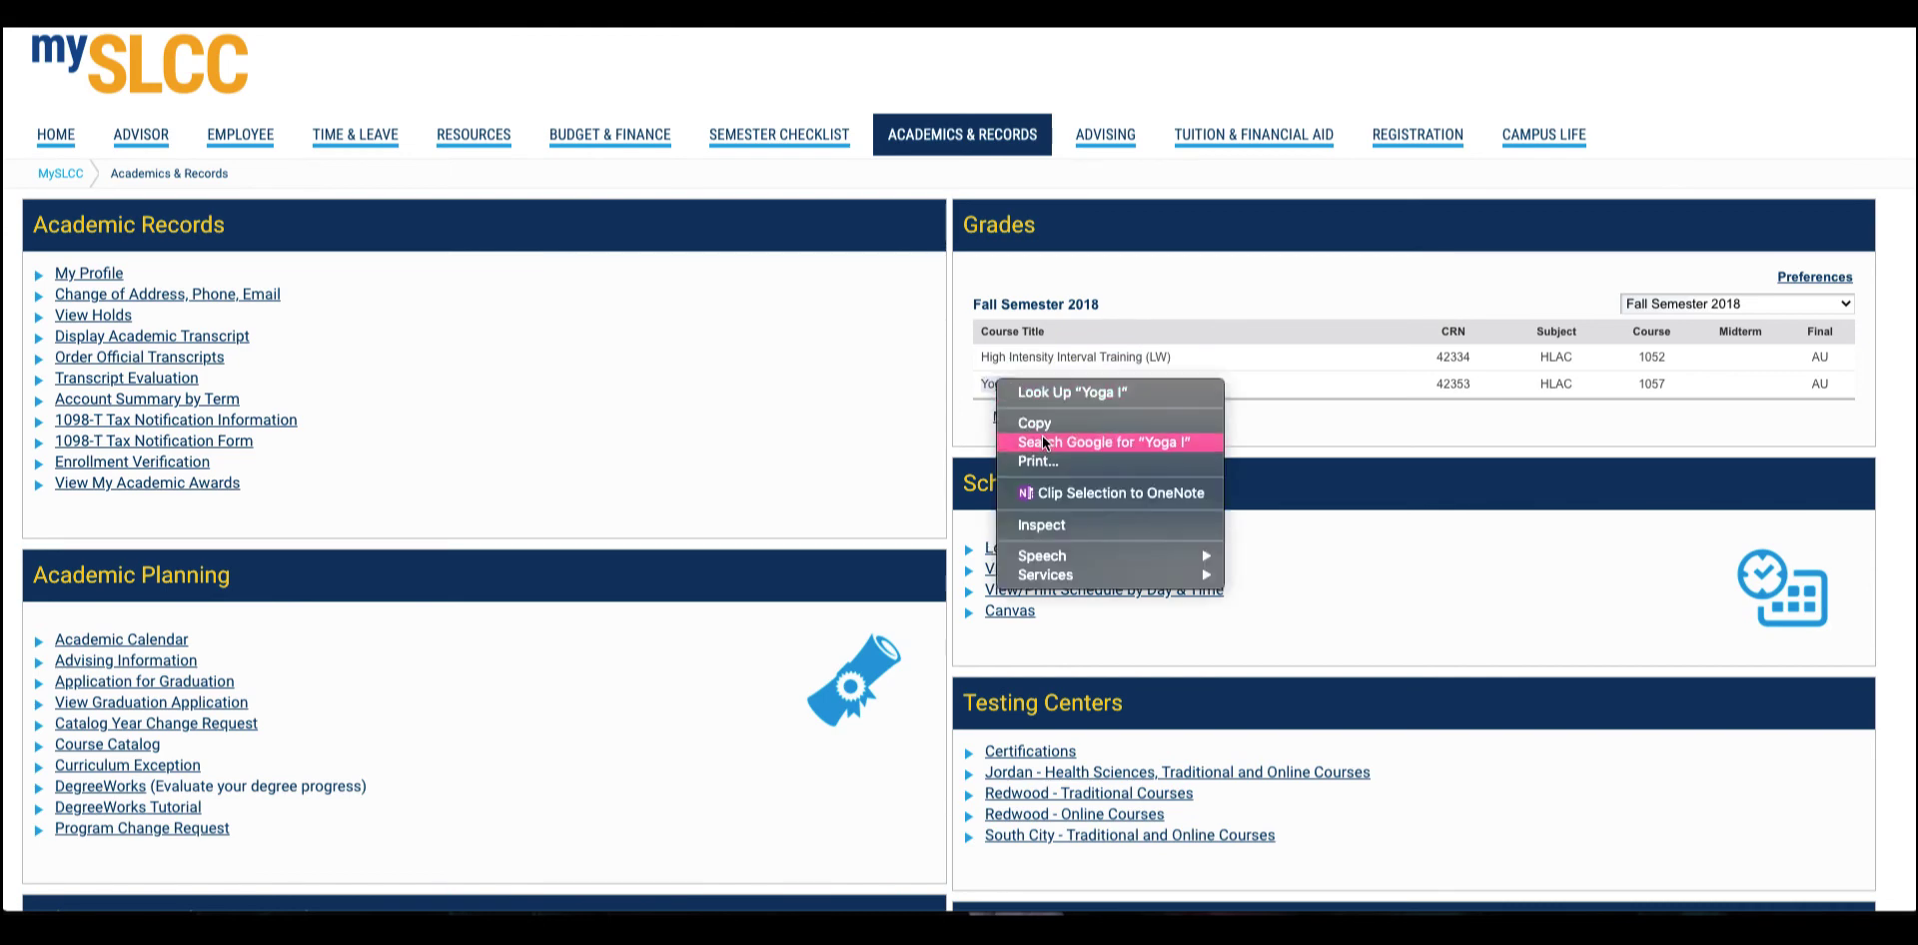
{"action": "left_click", "coordinate": [1044, 423]}
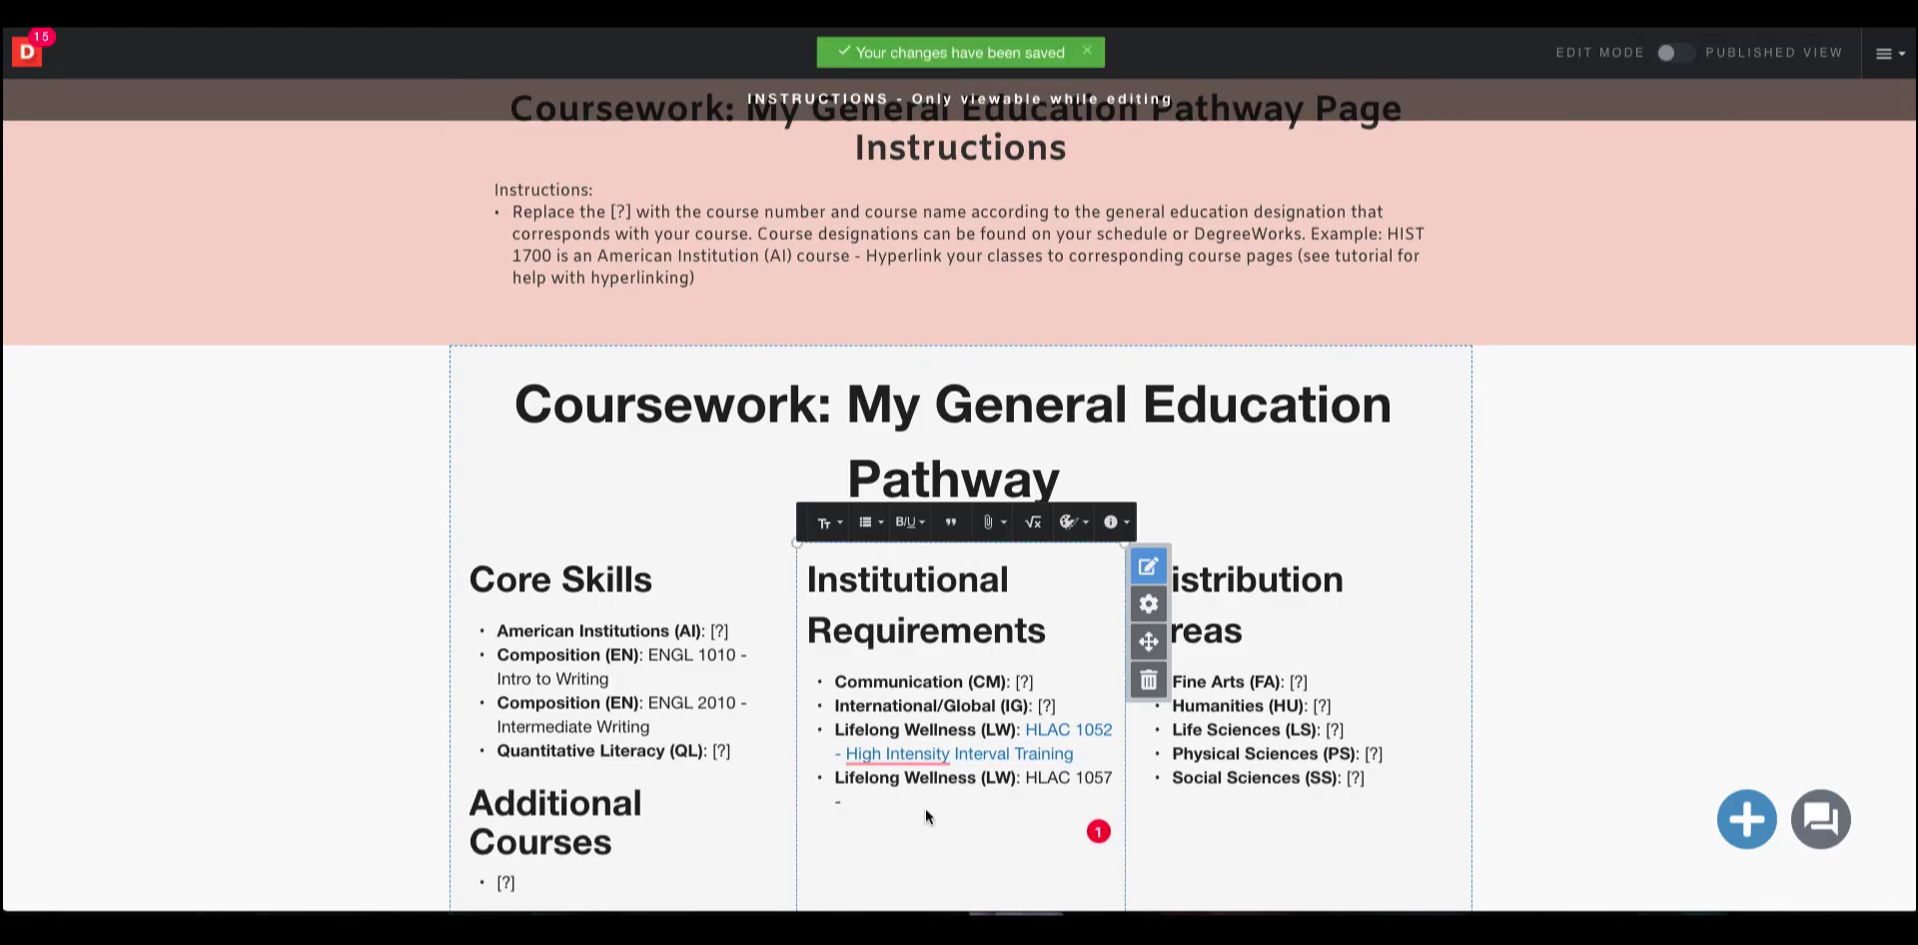
{"action": "right_click", "coordinate": [915, 799]}
{"action": "left_click", "coordinate": [1004, 832]}
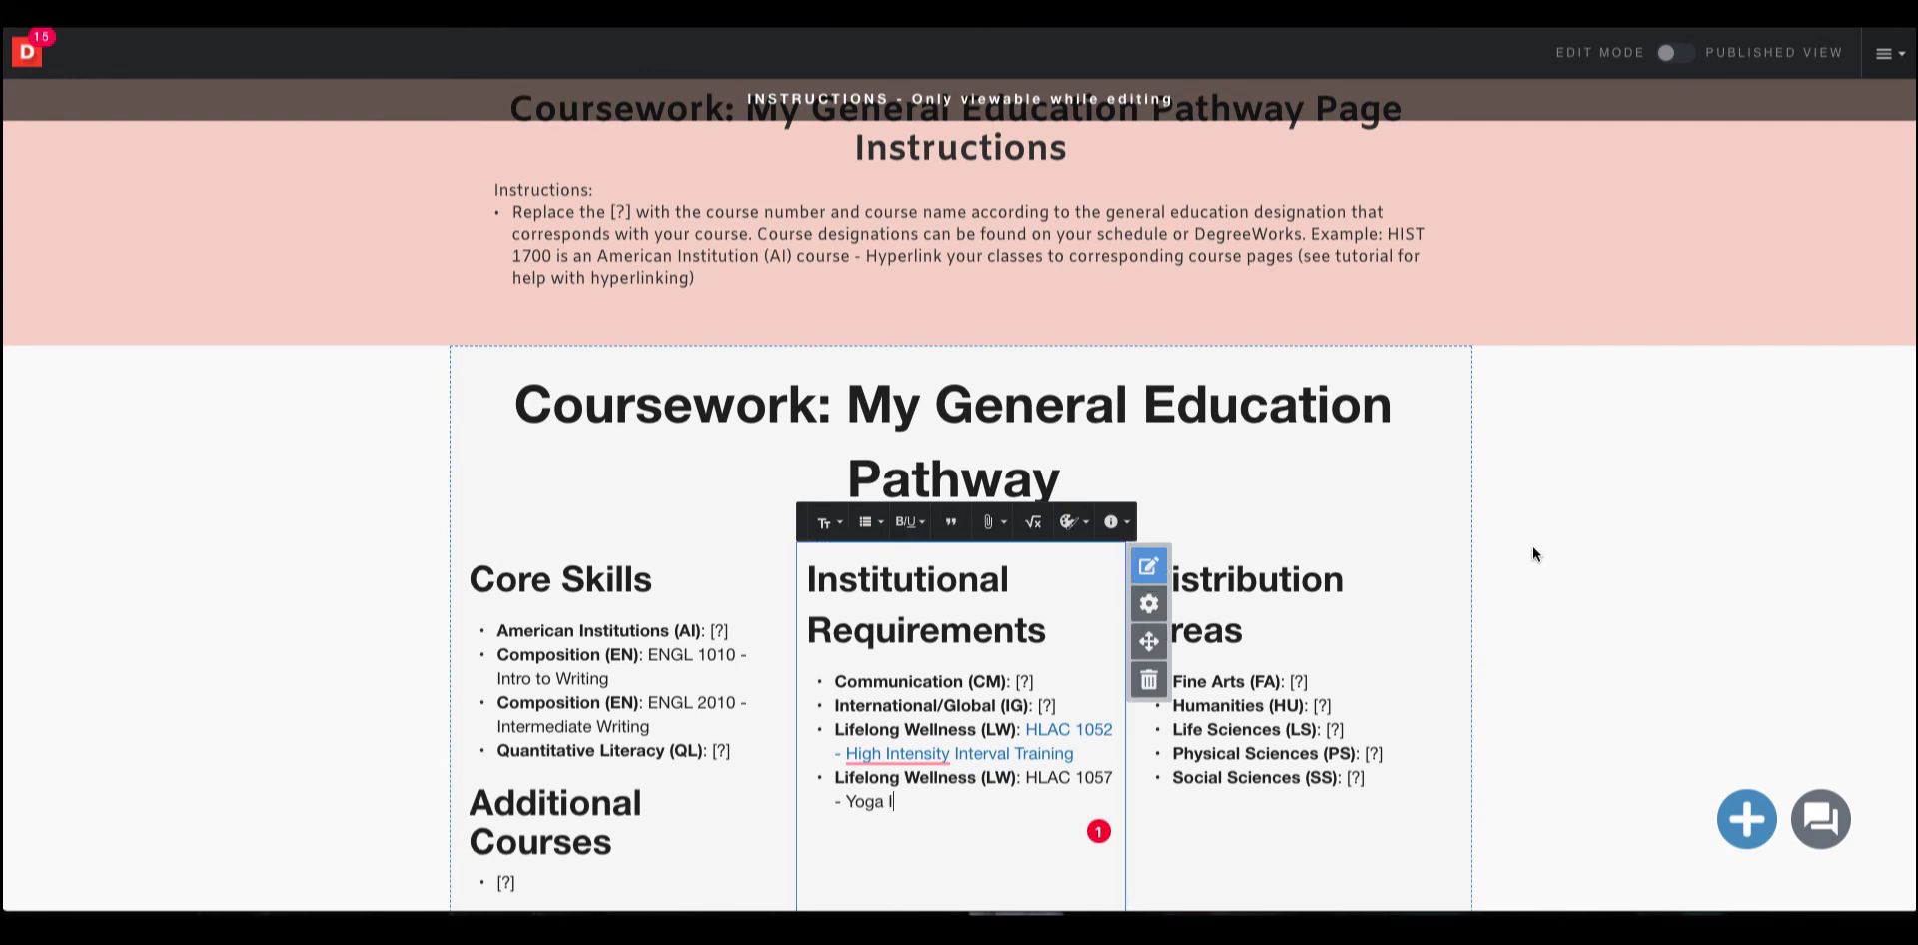
Copy the link address of the HLAC 1057 (LW) page from the Coursework navigation menu.
{"action": "scroll", "coordinate": [1644, 523], "scroll_direction": "up", "scroll_amount": 2}
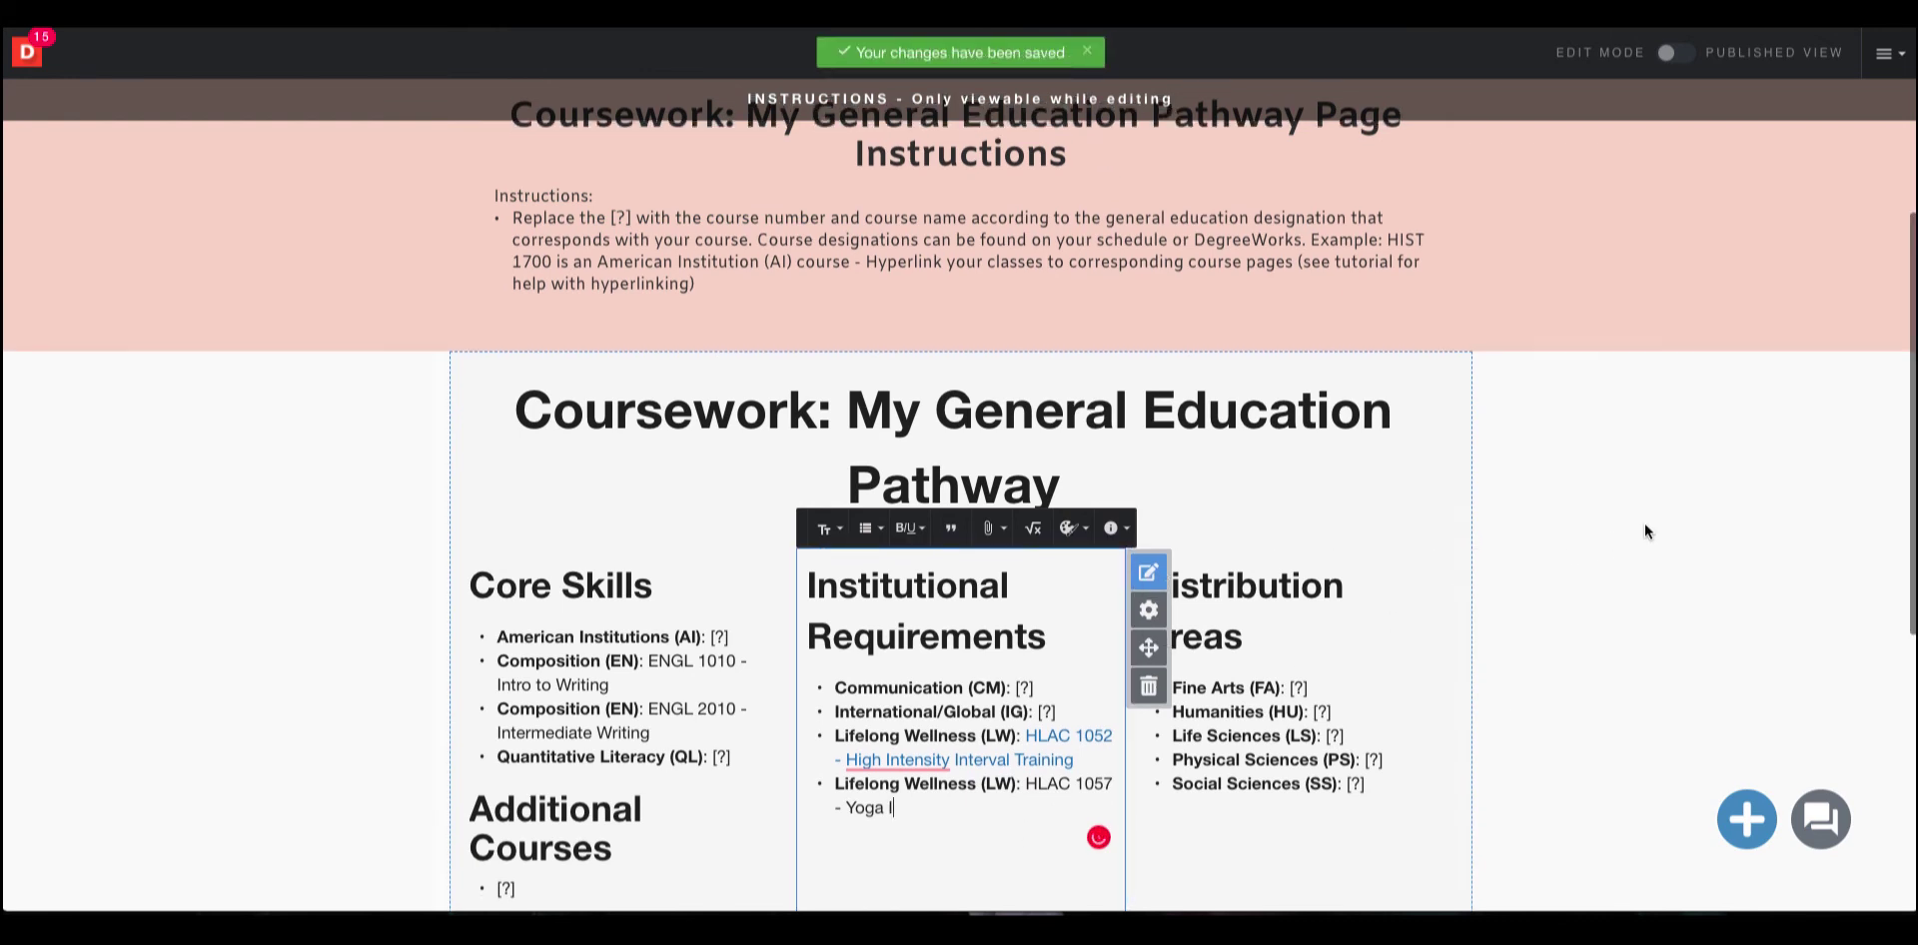
{"action": "scroll", "coordinate": [1644, 523], "scroll_direction": "up", "scroll_amount": 5}
{"action": "mouse_move", "coordinate": [1035, 265]}
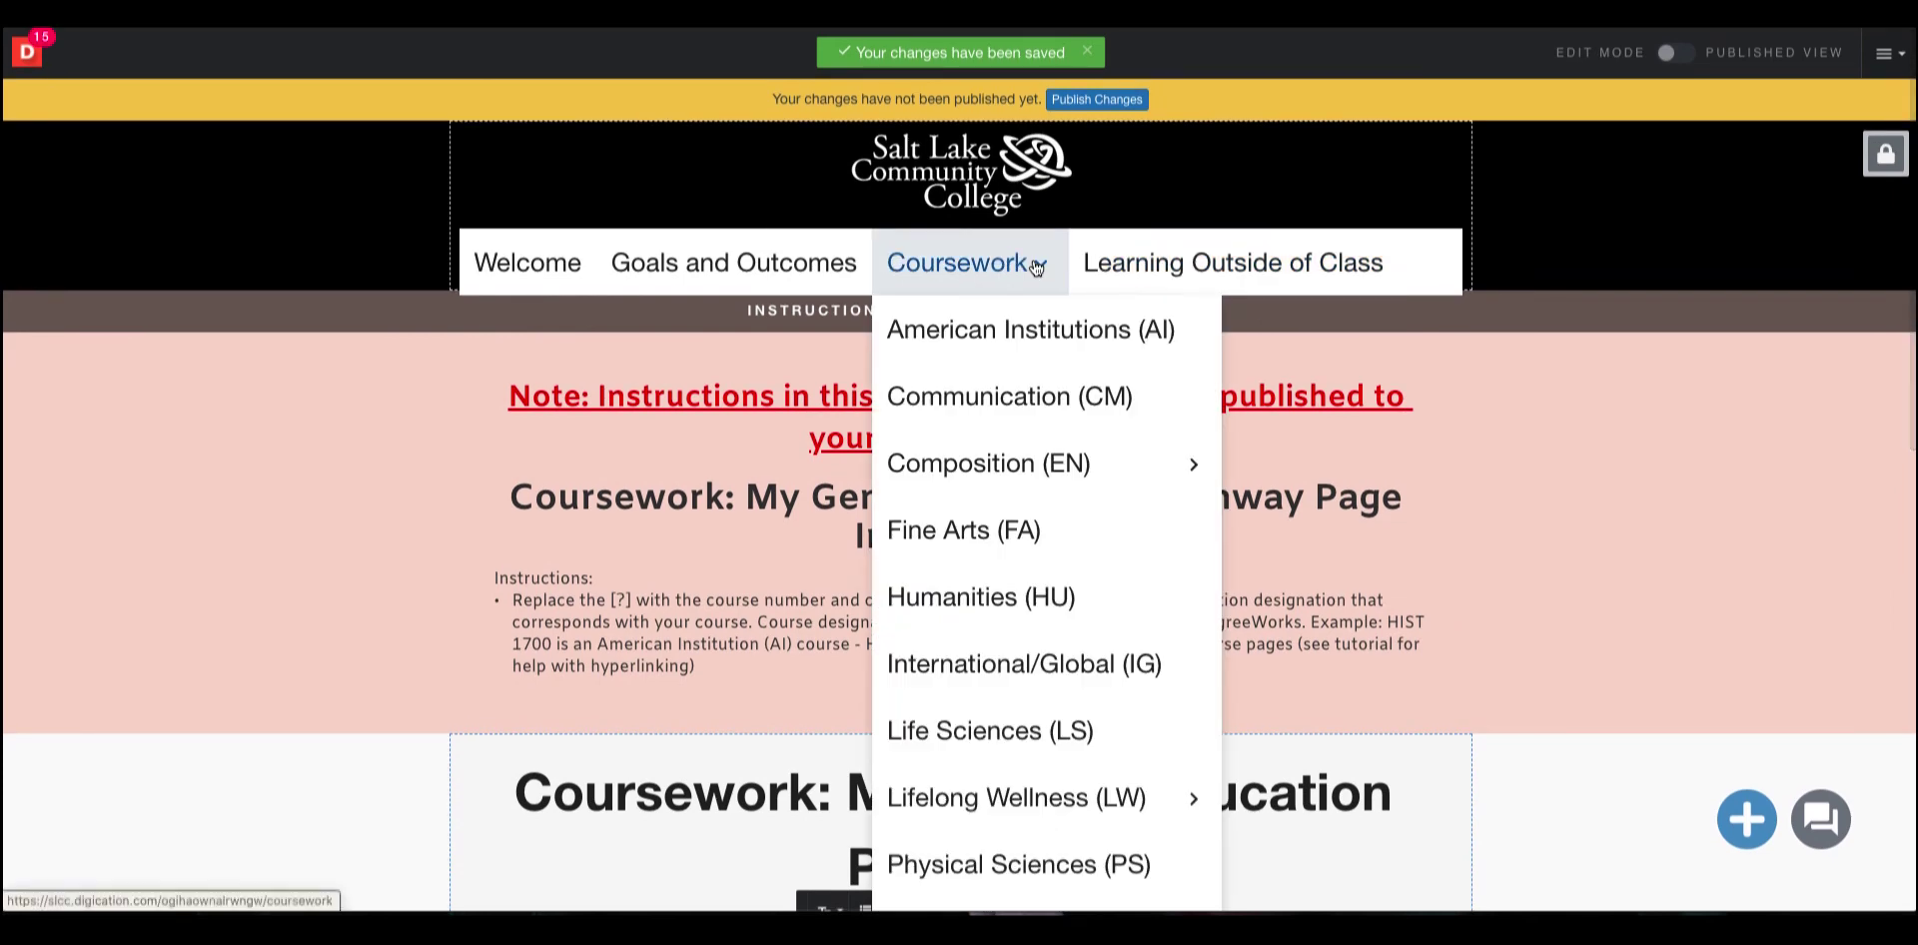
{"action": "scroll", "coordinate": [1002, 531], "scroll_direction": "down", "scroll_amount": 3}
{"action": "mouse_move", "coordinate": [1113, 635]}
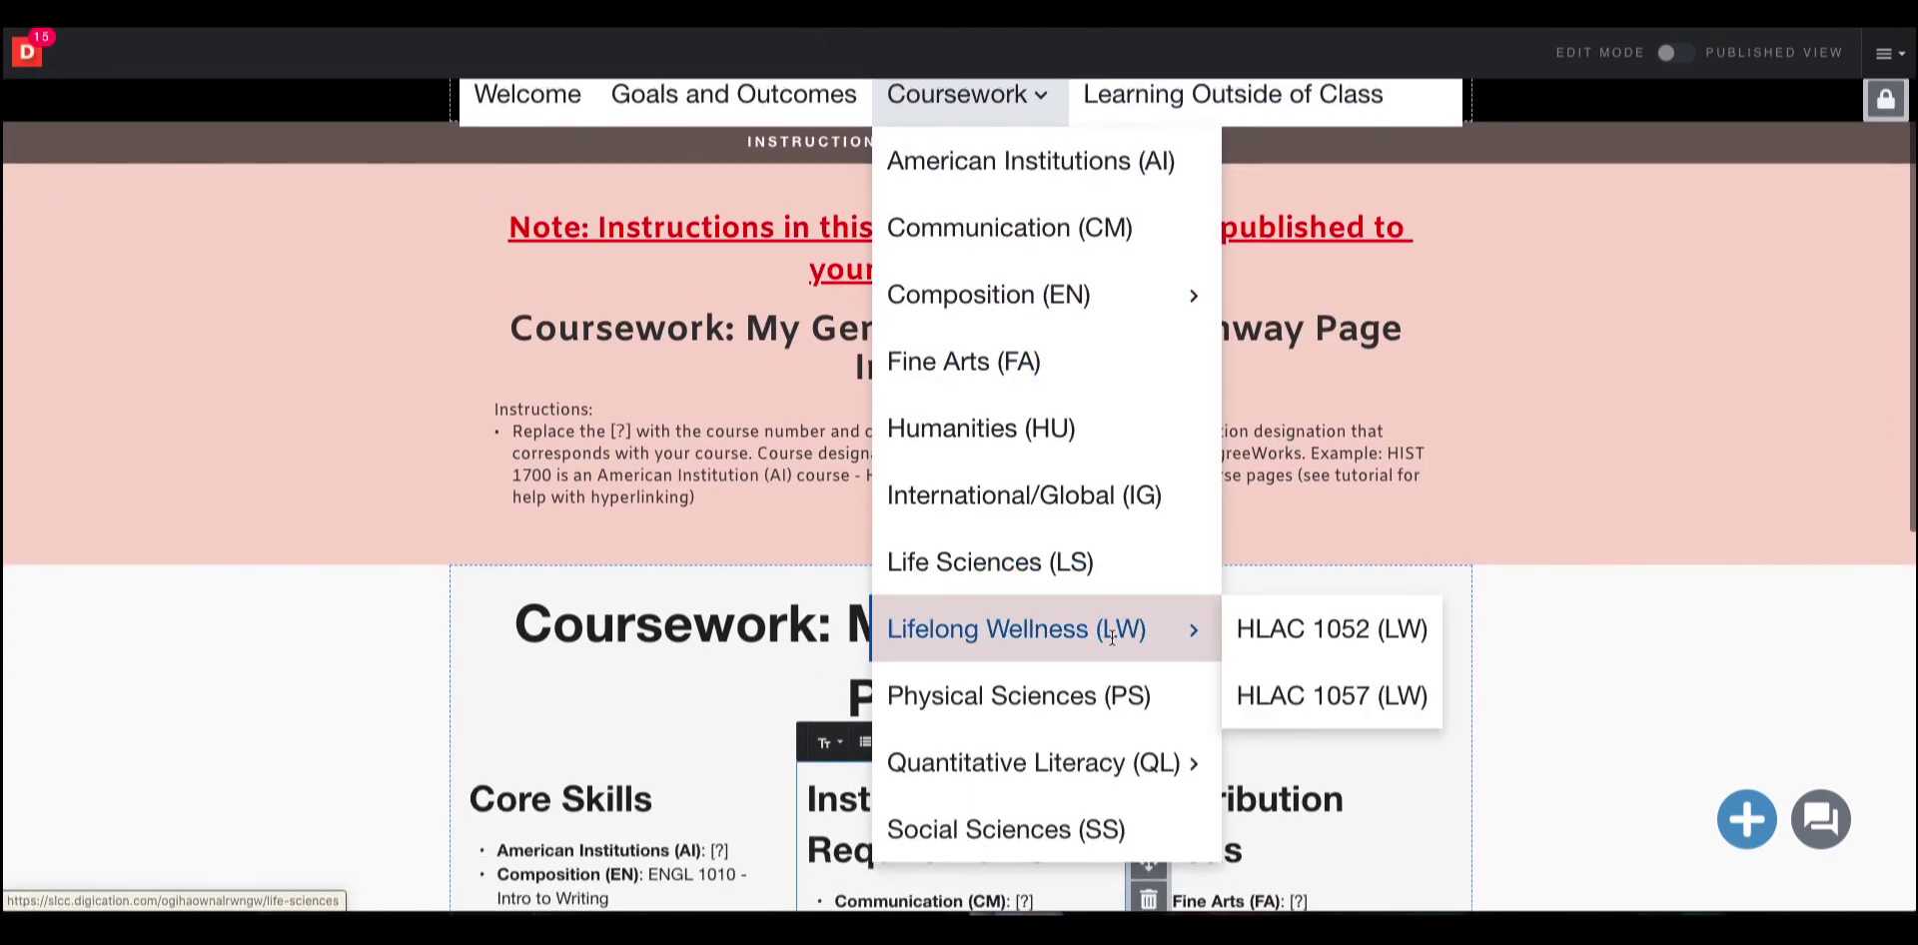
{"action": "right_click", "coordinate": [1305, 697]}
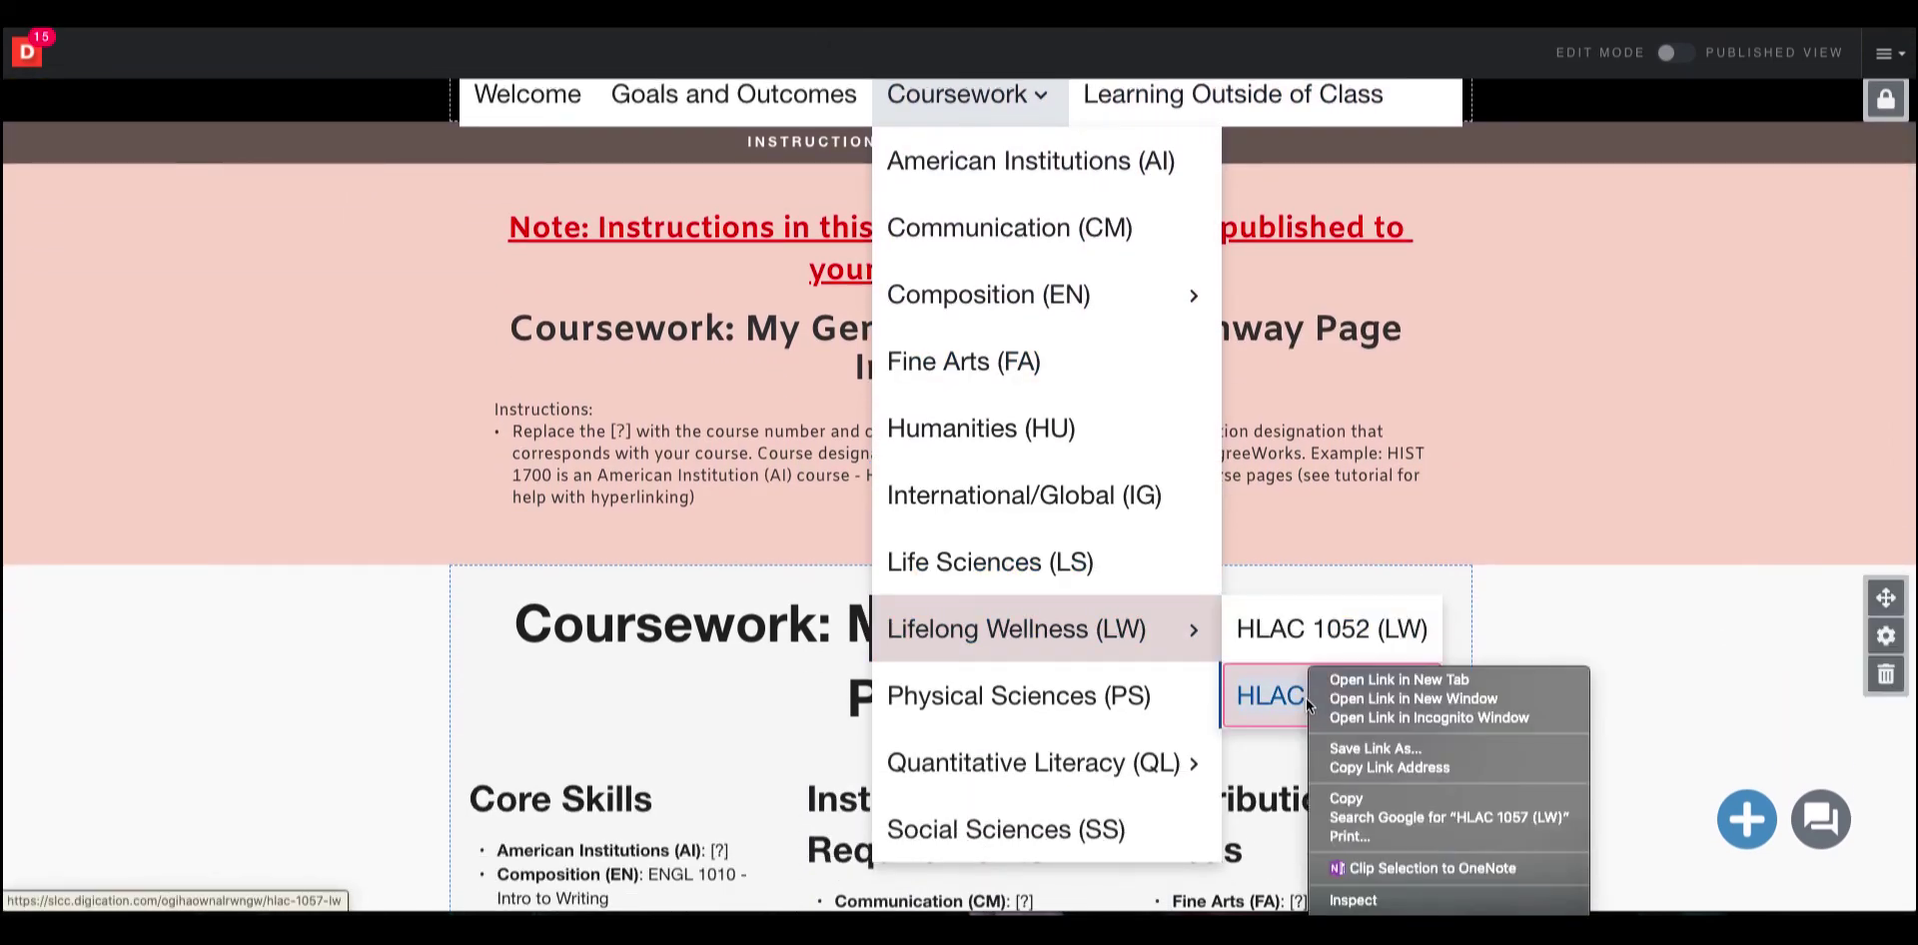
{"action": "left_click", "coordinate": [1437, 764]}
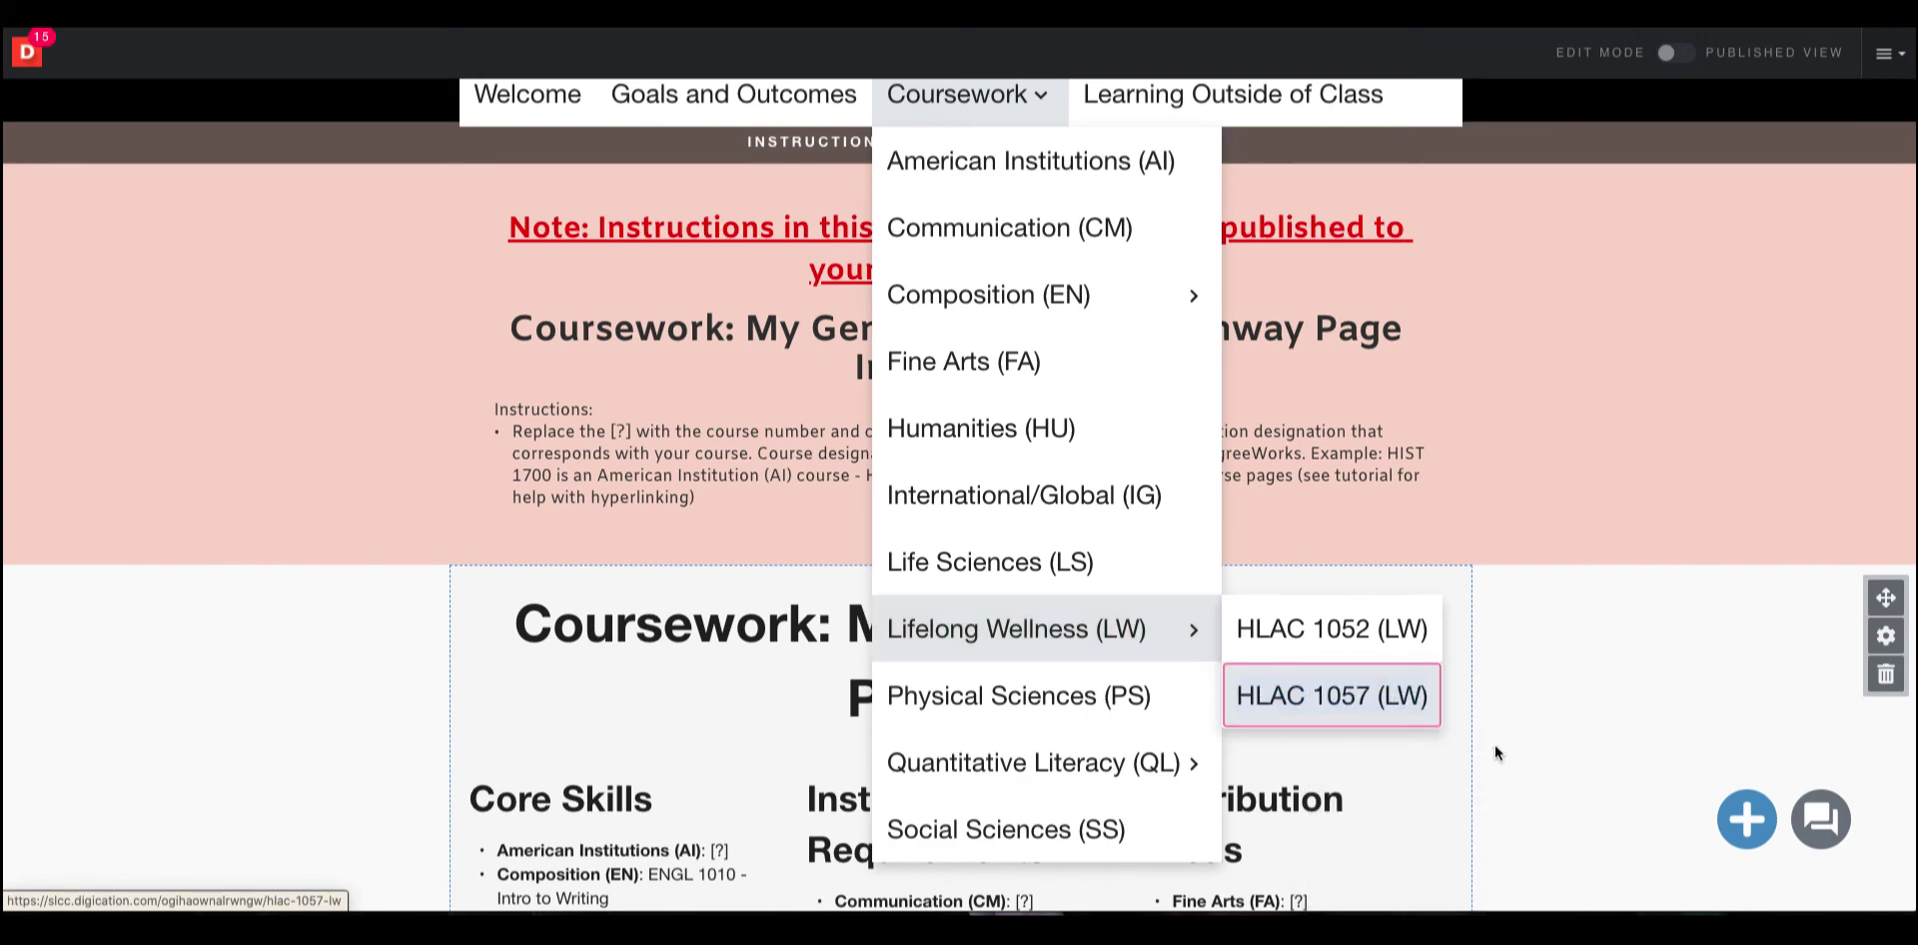
Hyperlink the text "HLAC 1057 - Yoga I" to the copied HLAC 1057 page address.
{"action": "scroll", "coordinate": [1495, 745], "scroll_direction": "down", "scroll_amount": 3}
{"action": "scroll", "coordinate": [1497, 741], "scroll_direction": "down", "scroll_amount": 1}
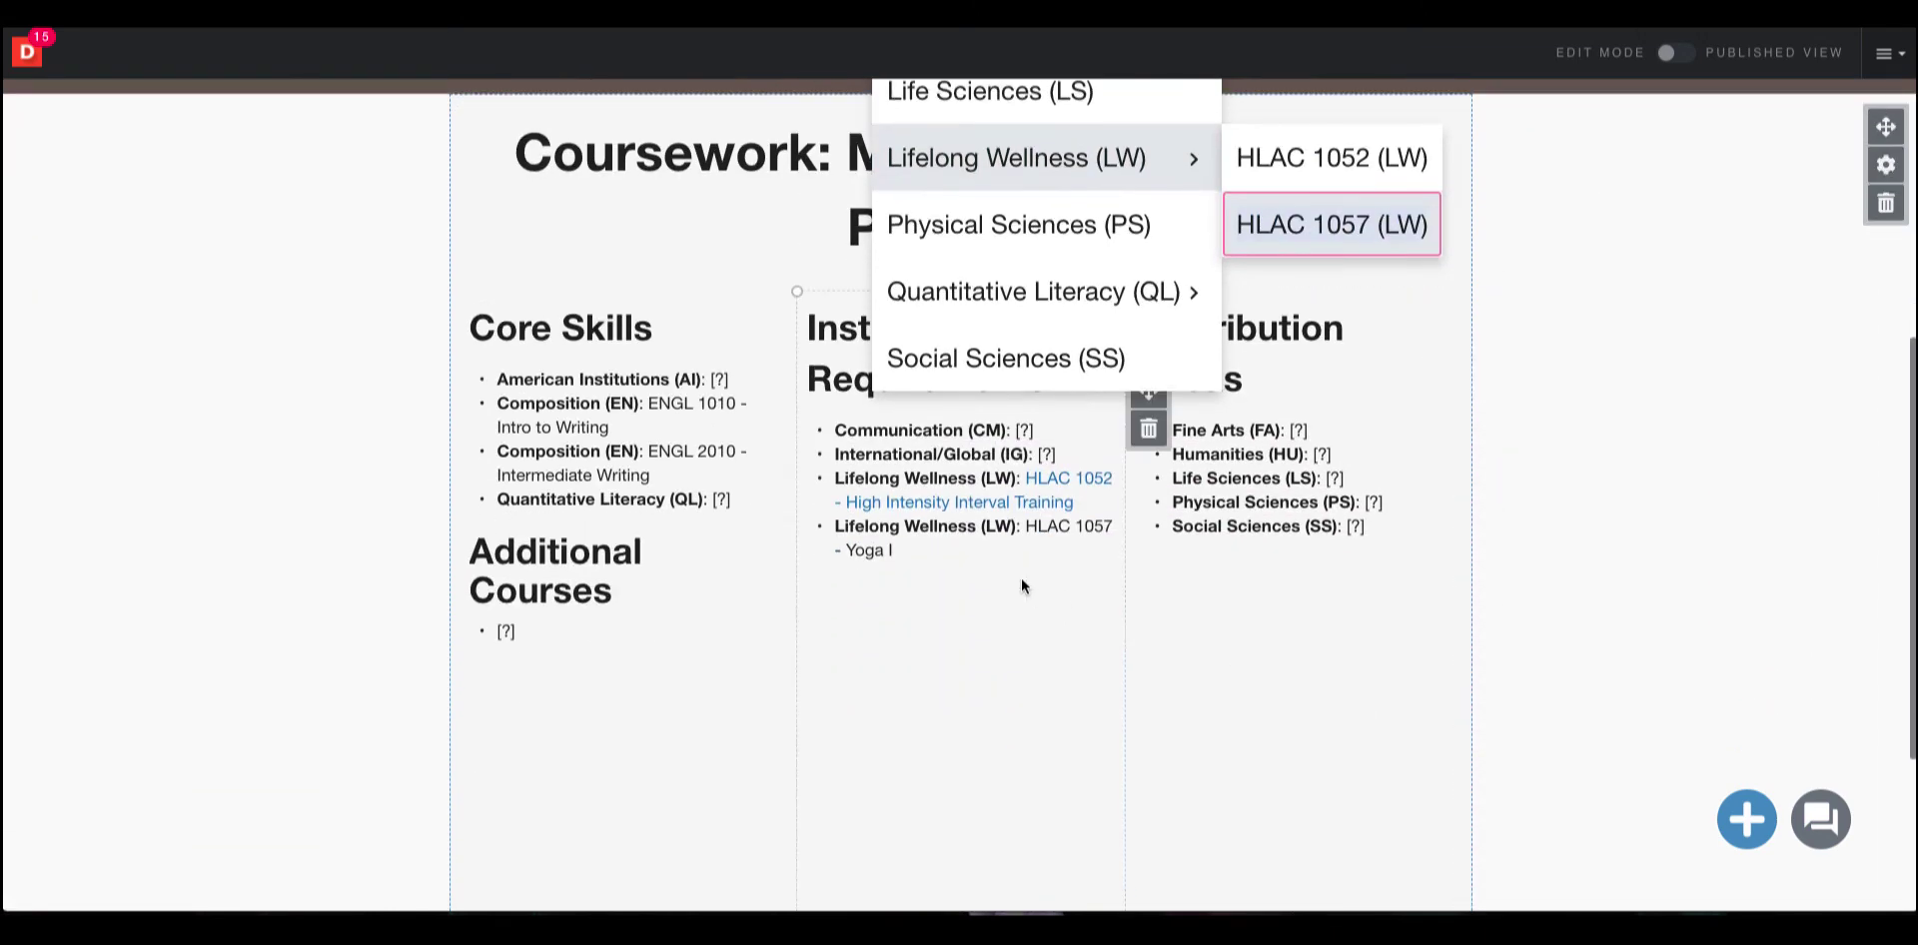
{"action": "left_click", "coordinate": [963, 549]}
{"action": "left_click_drag", "start_coordinate": [979, 547], "coordinate": [1026, 530]}
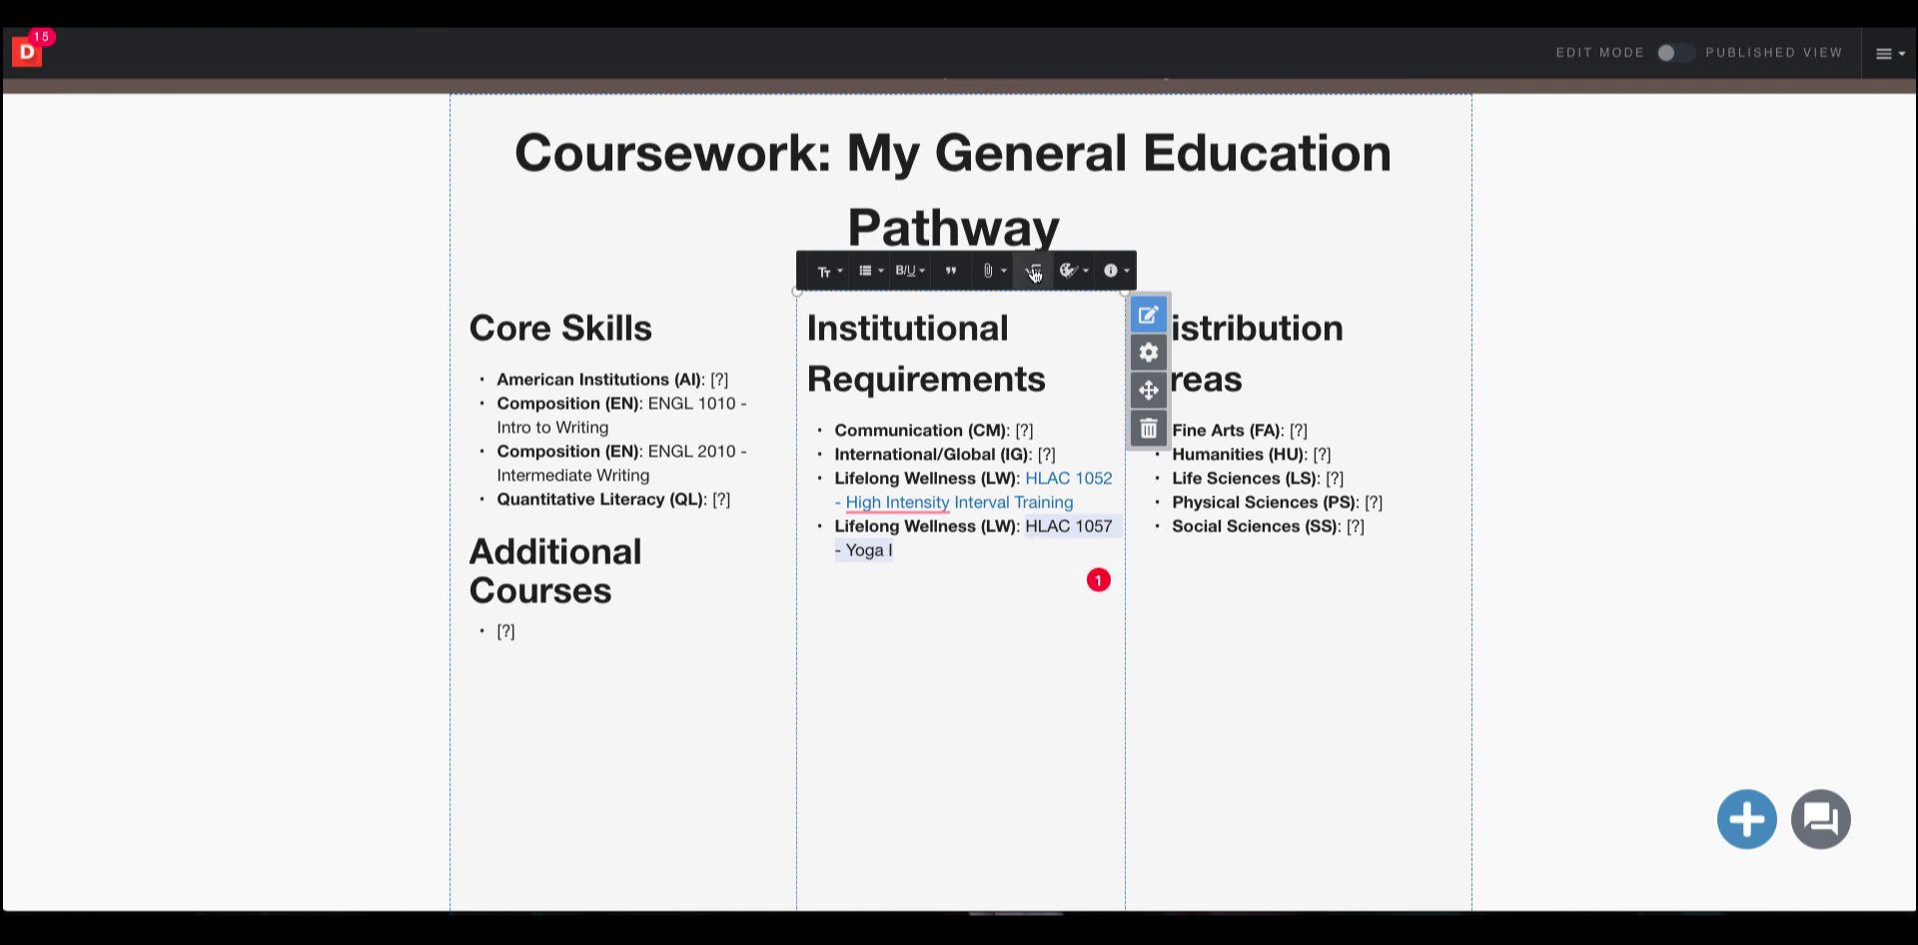
{"action": "left_click", "coordinate": [990, 269]}
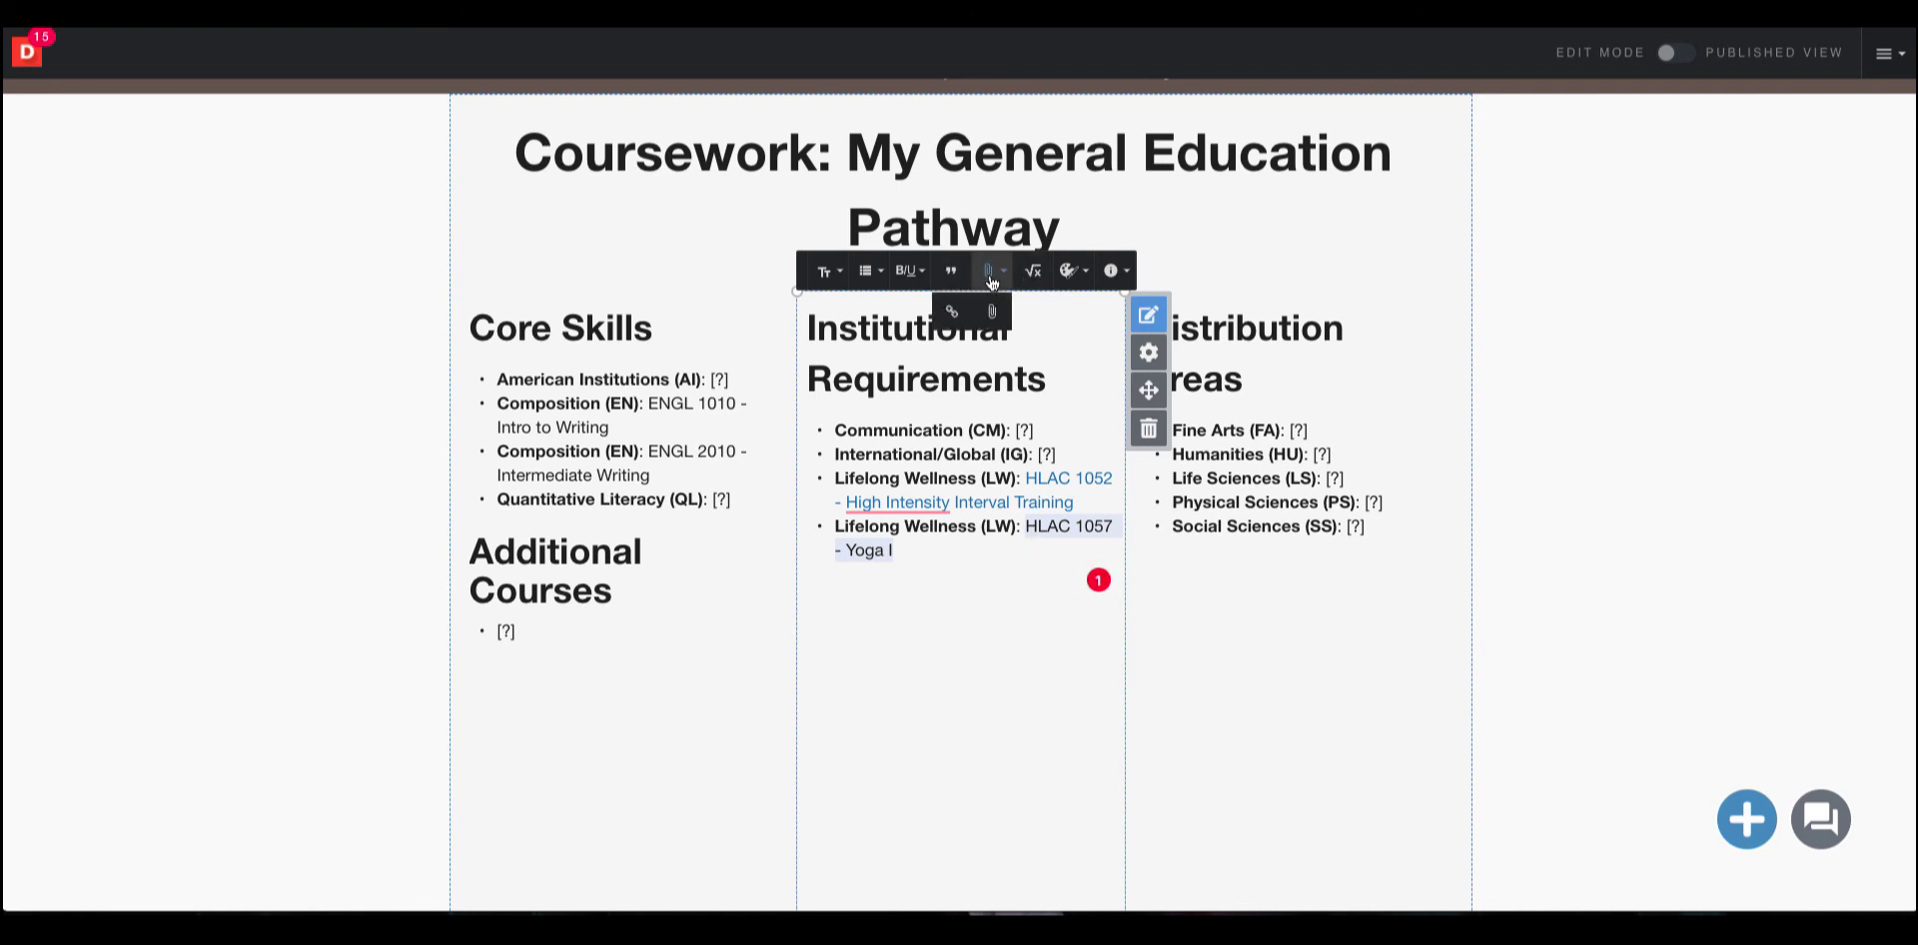
{"action": "left_click", "coordinate": [955, 318]}
{"action": "right_click", "coordinate": [954, 315]}
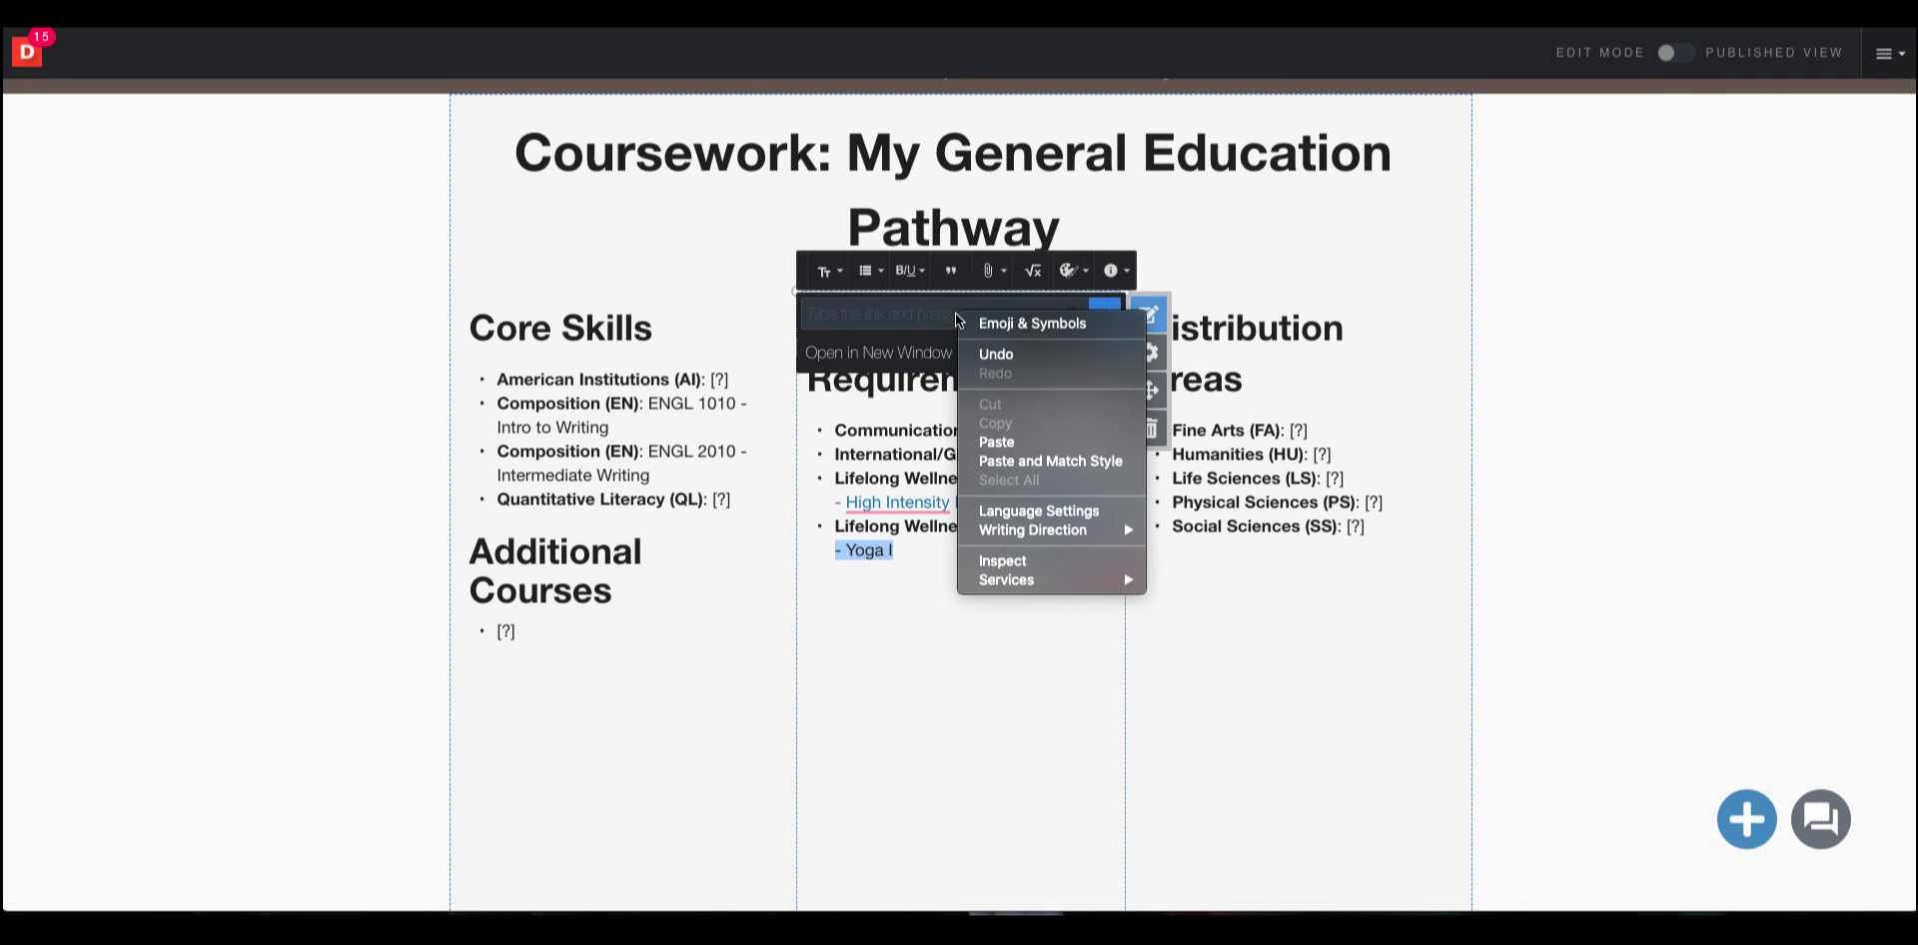
{"action": "left_click", "coordinate": [1010, 441]}
{"action": "left_click", "coordinate": [1105, 315]}
{"action": "left_click", "coordinate": [1506, 529]}
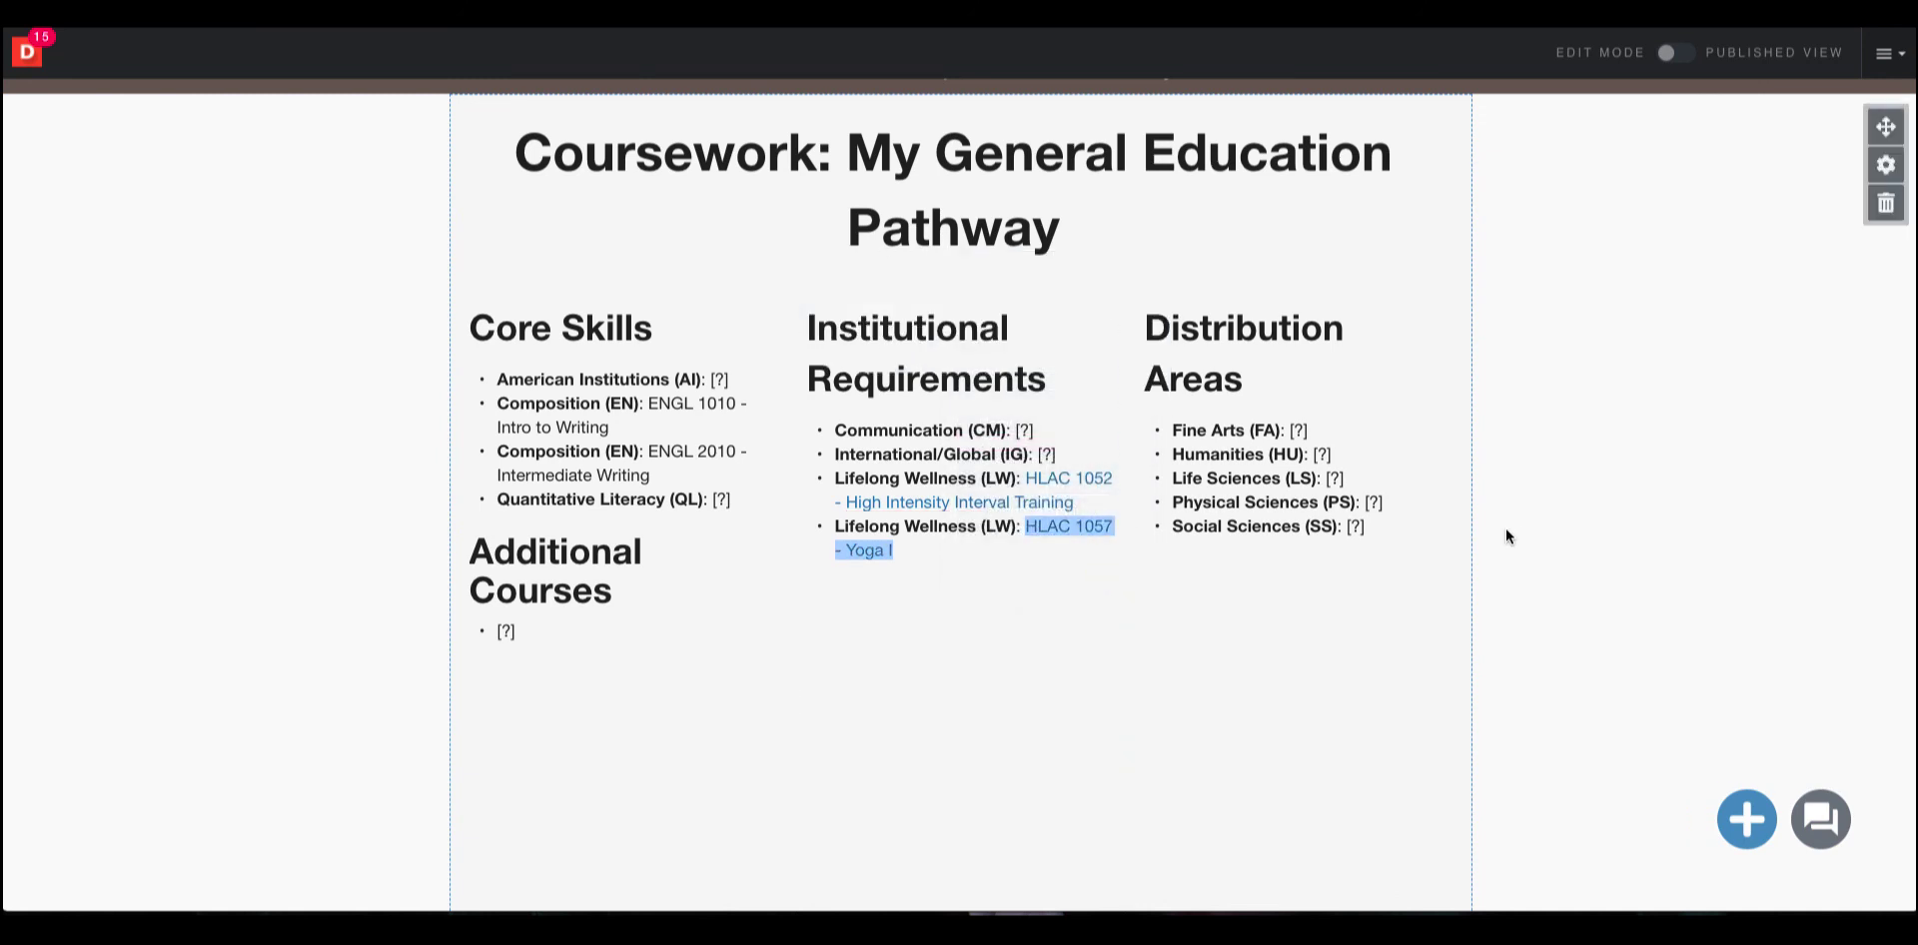
Publish the changes, keeping the recommended permission settings.
{"action": "left_click", "coordinate": [1051, 596]}
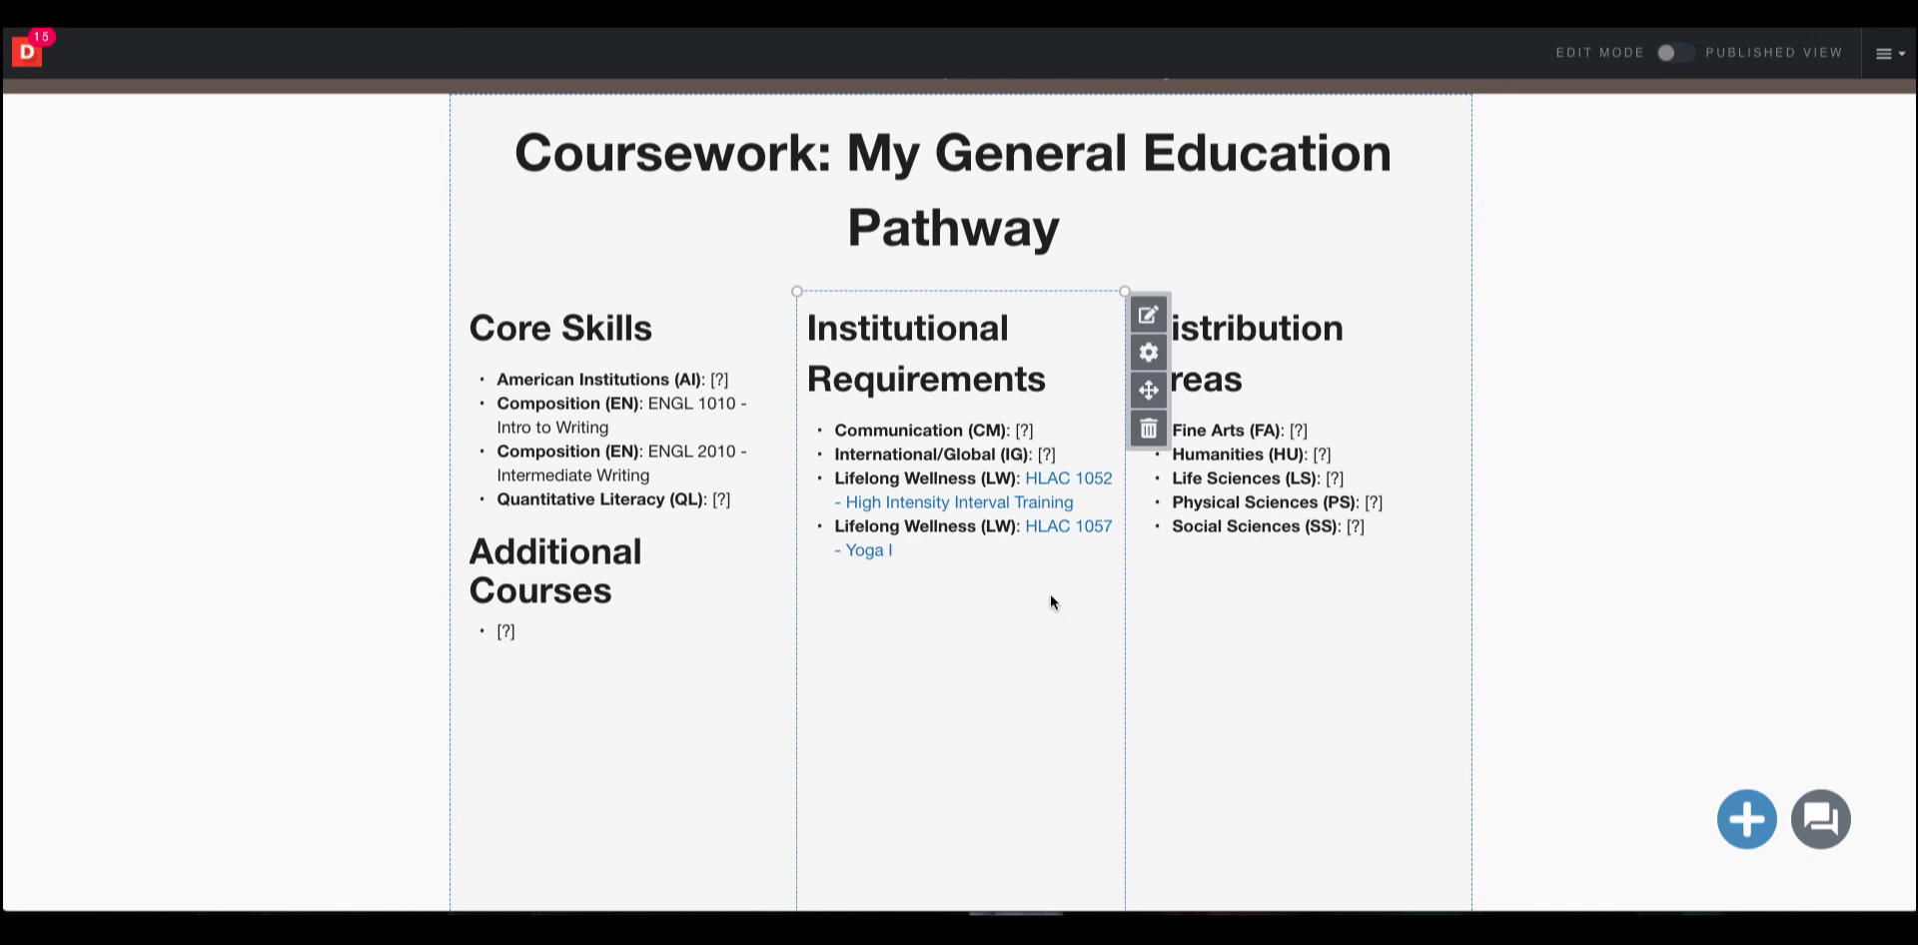
{"action": "scroll", "coordinate": [1050, 595], "scroll_direction": "up", "scroll_amount": 6}
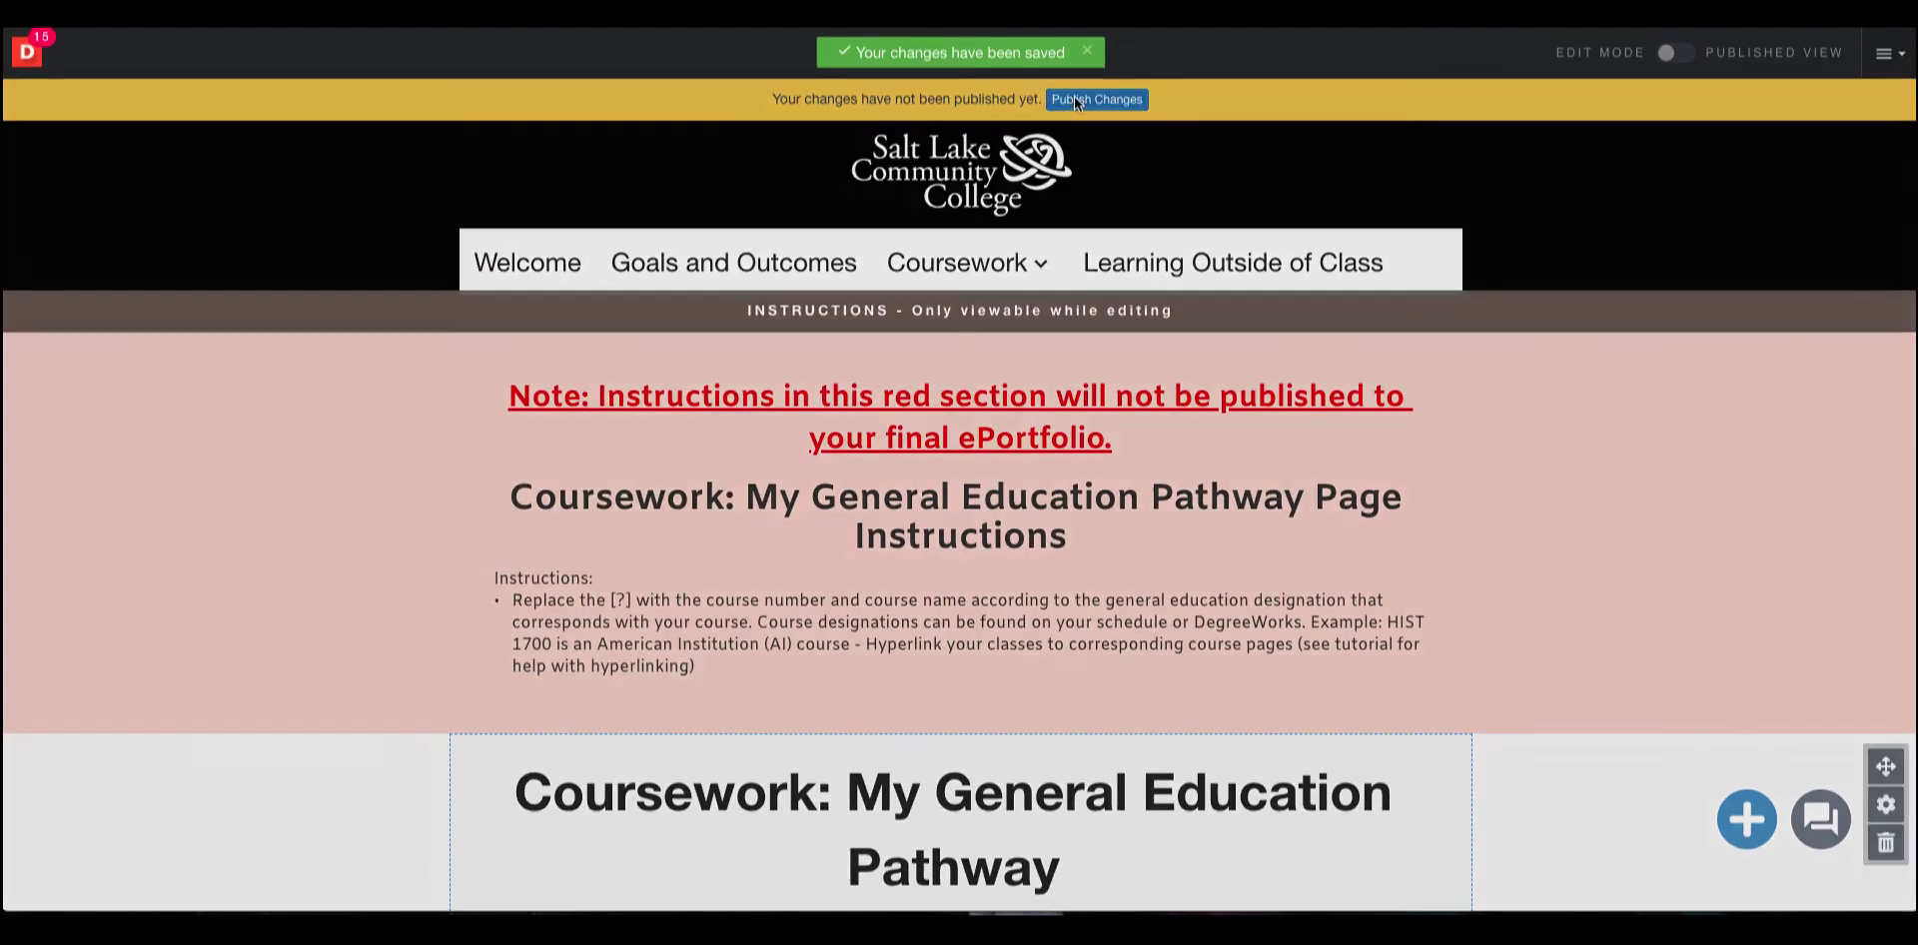
{"action": "left_click", "coordinate": [1074, 100]}
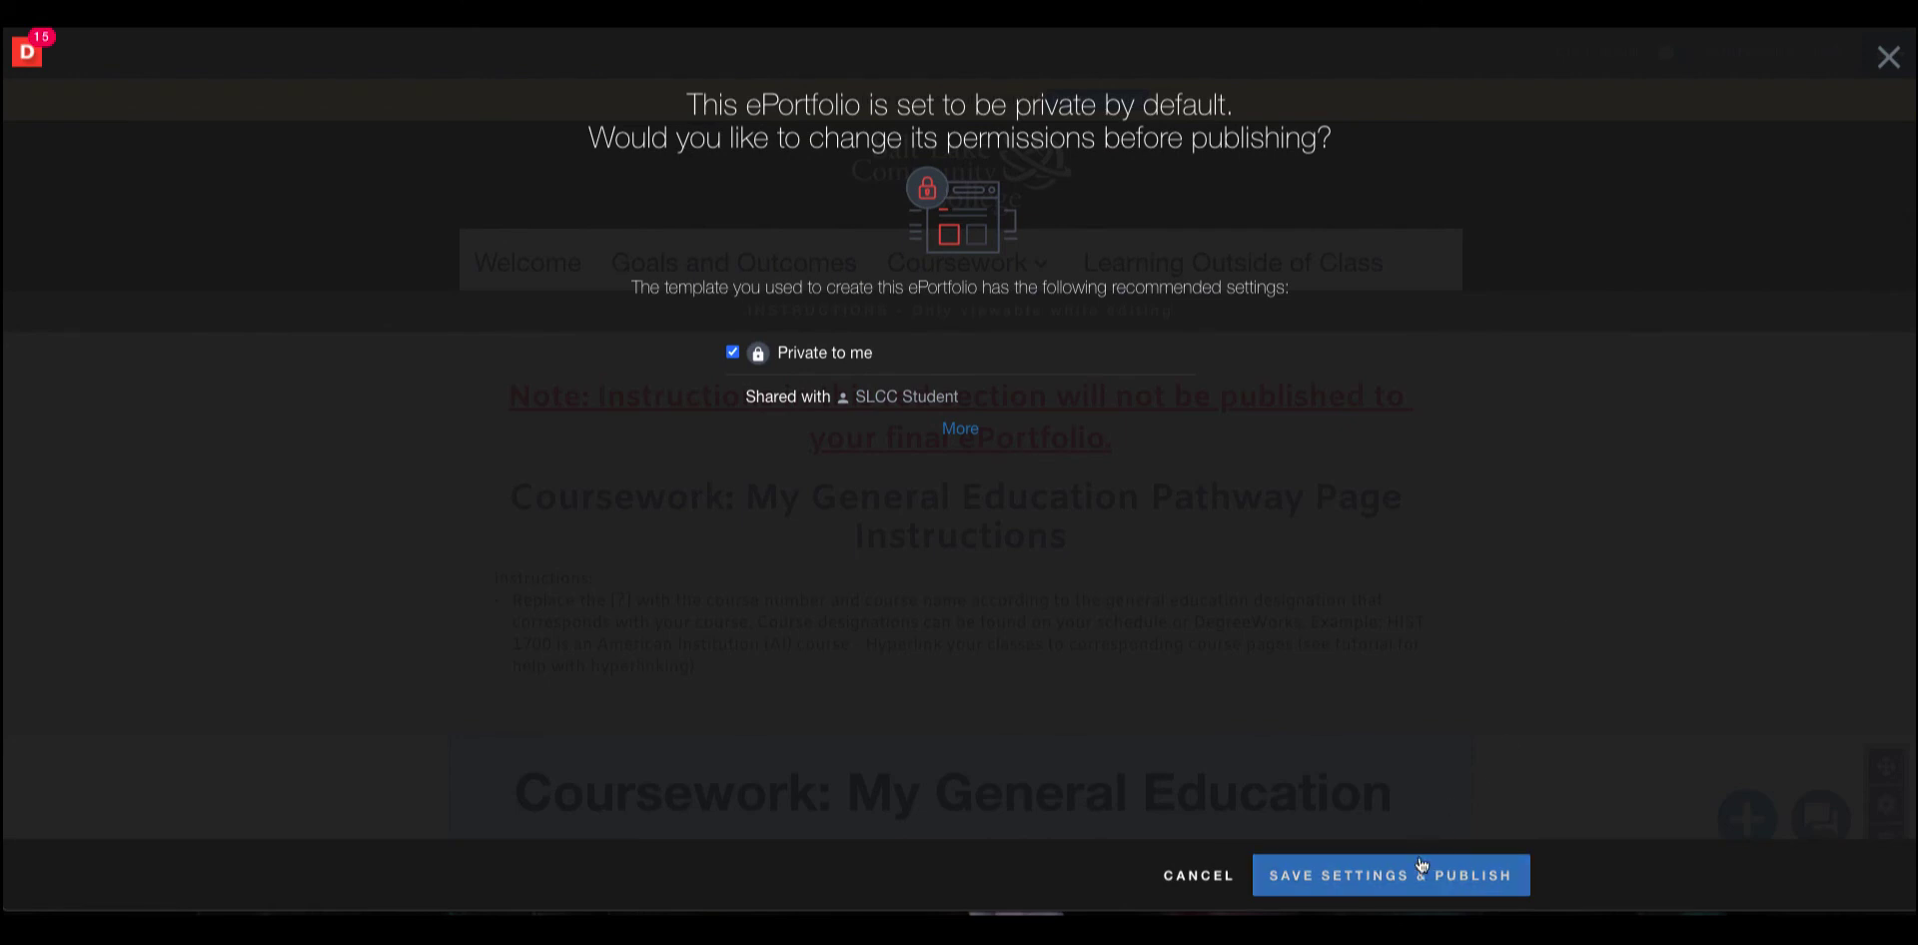
{"action": "left_click", "coordinate": [1469, 878]}
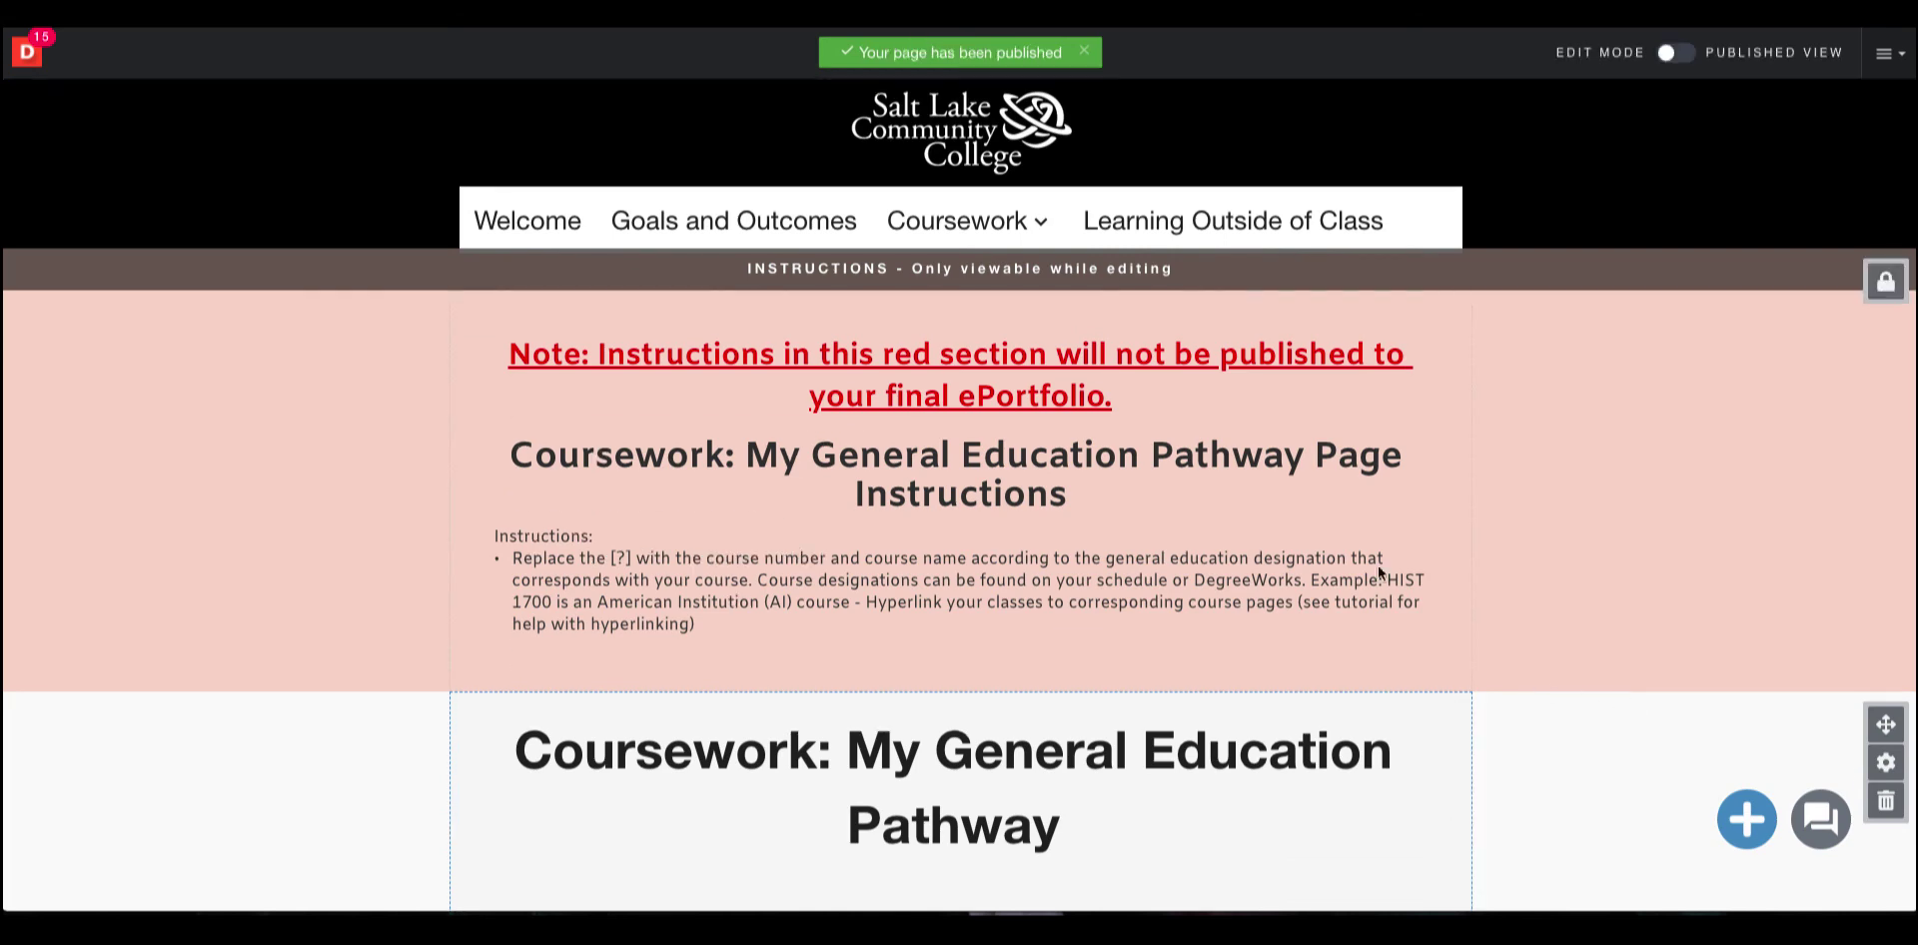
Review the published Coursework menu and the general education course list.
{"action": "mouse_move", "coordinate": [1011, 231]}
{"action": "mouse_move", "coordinate": [1161, 745]}
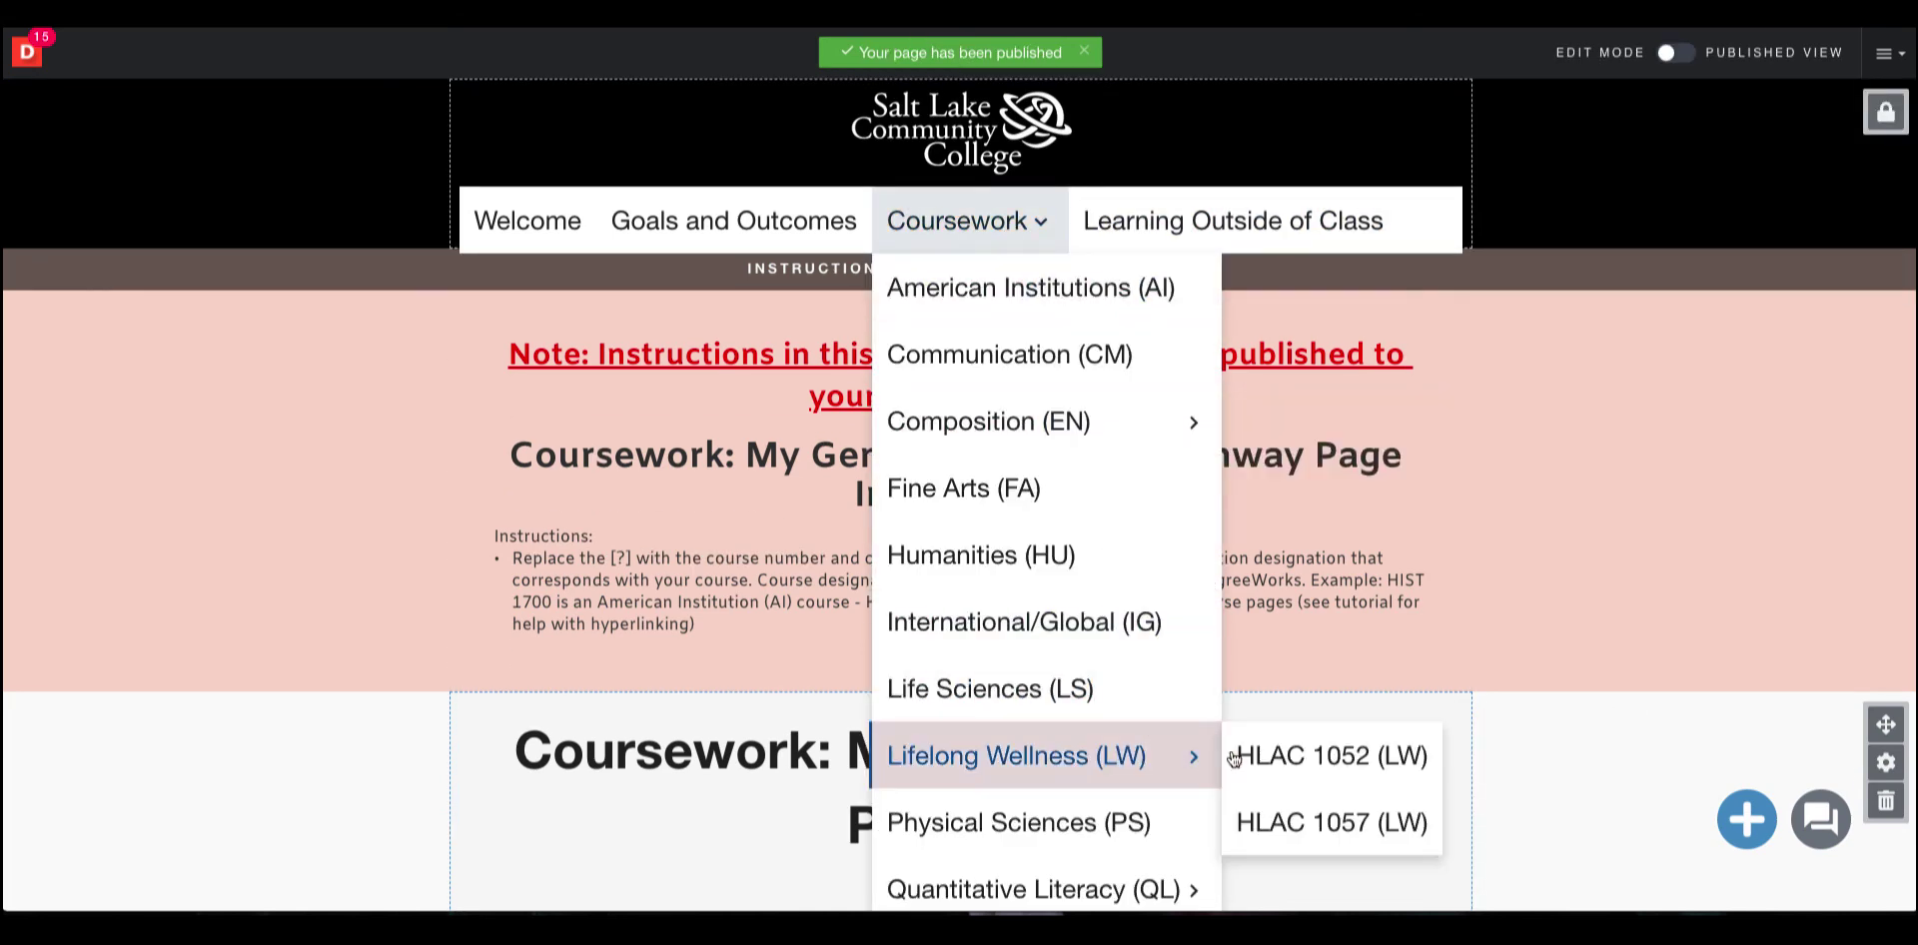
{"action": "scroll", "coordinate": [1638, 571], "scroll_direction": "down", "scroll_amount": 5}
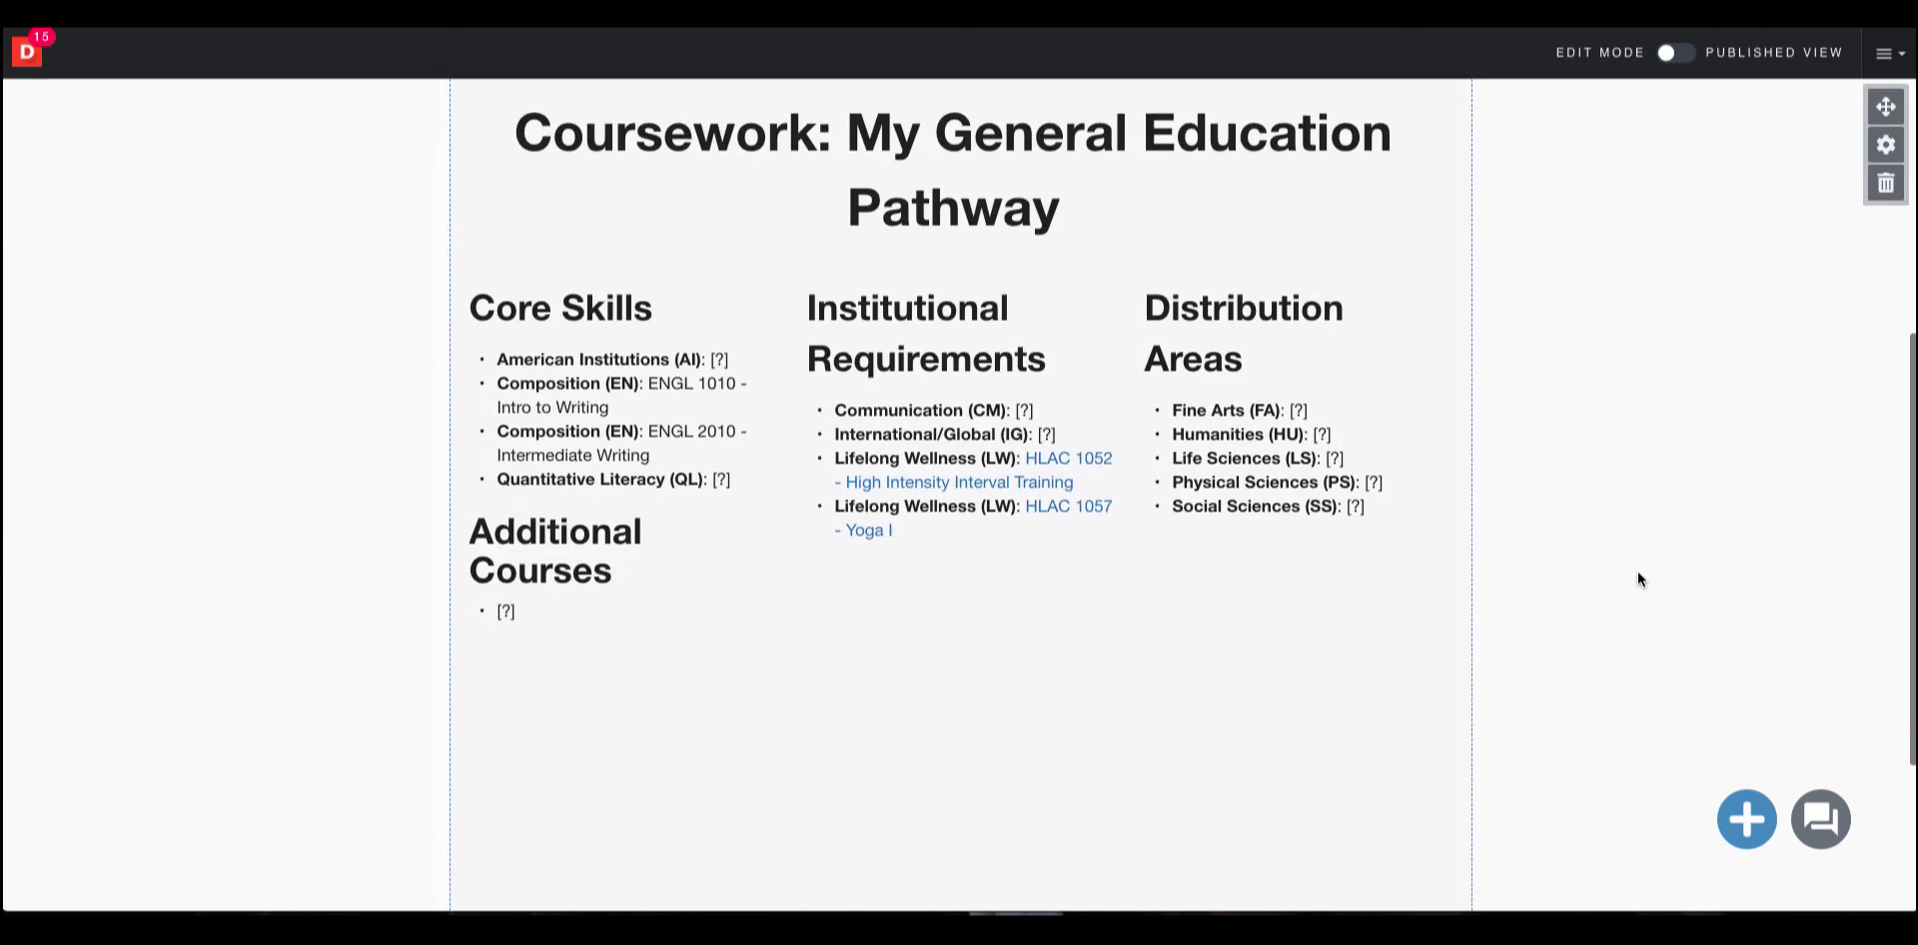
{"action": "scroll", "coordinate": [1638, 578], "scroll_direction": "down", "scroll_amount": 1}
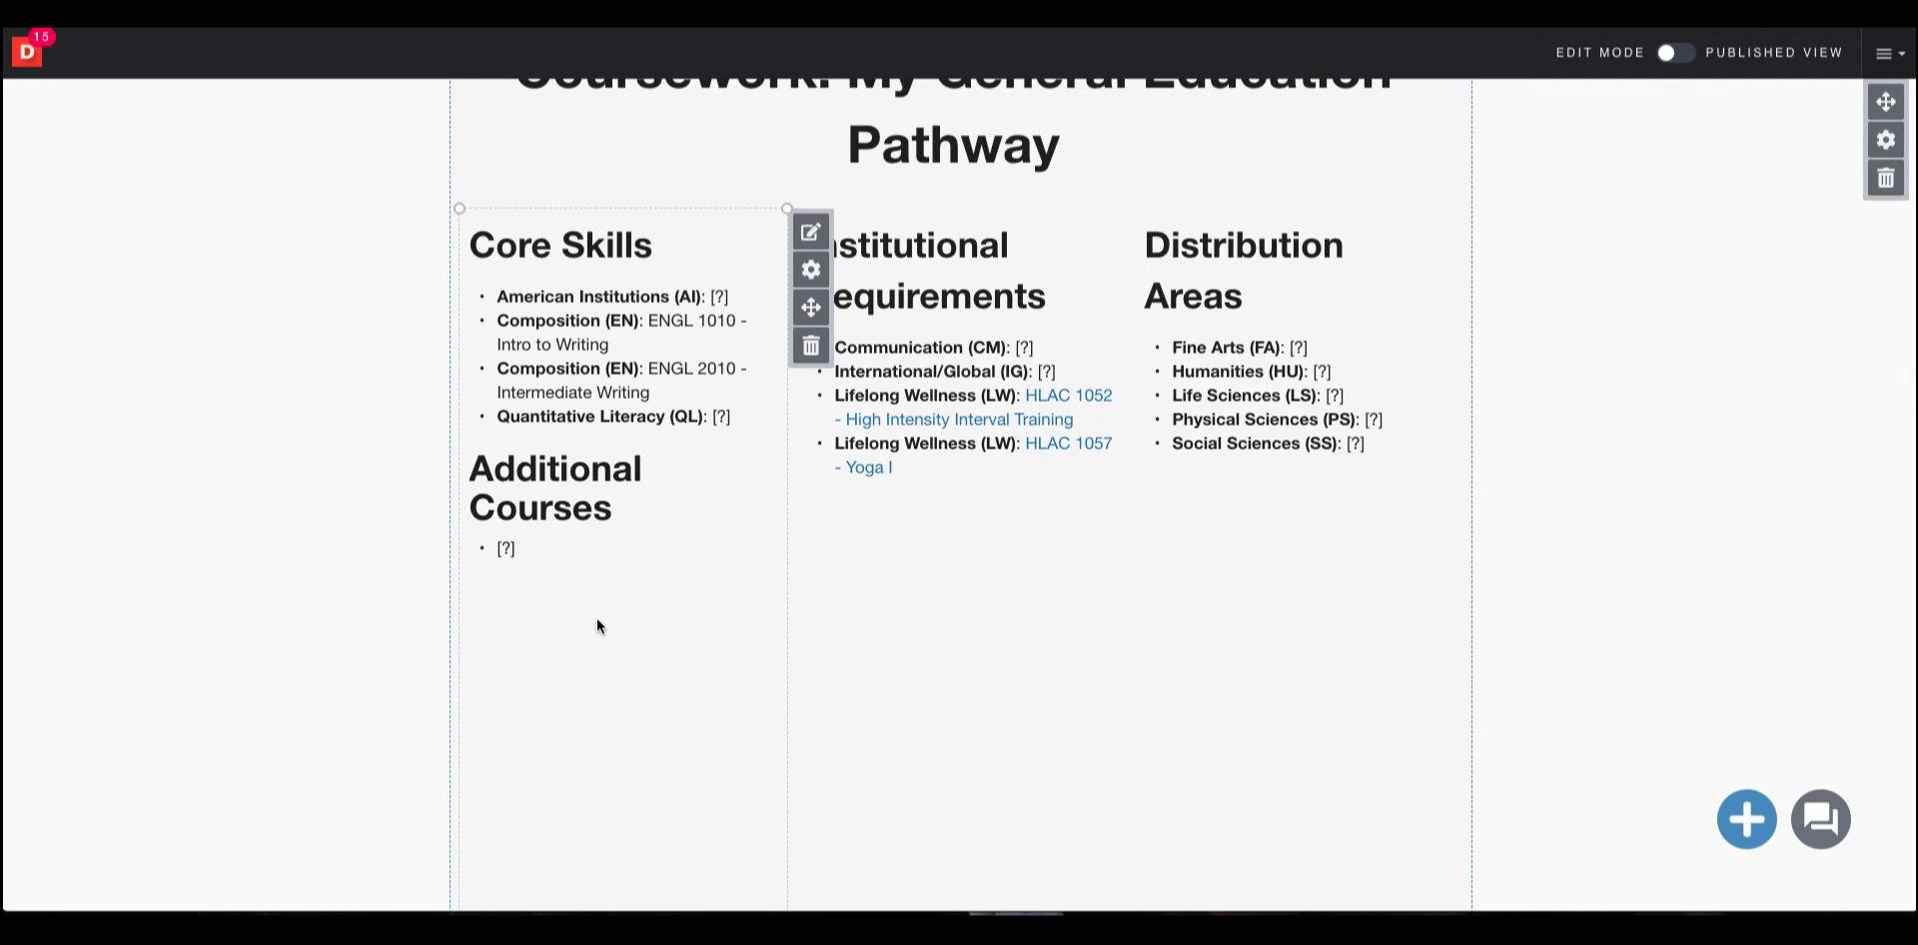